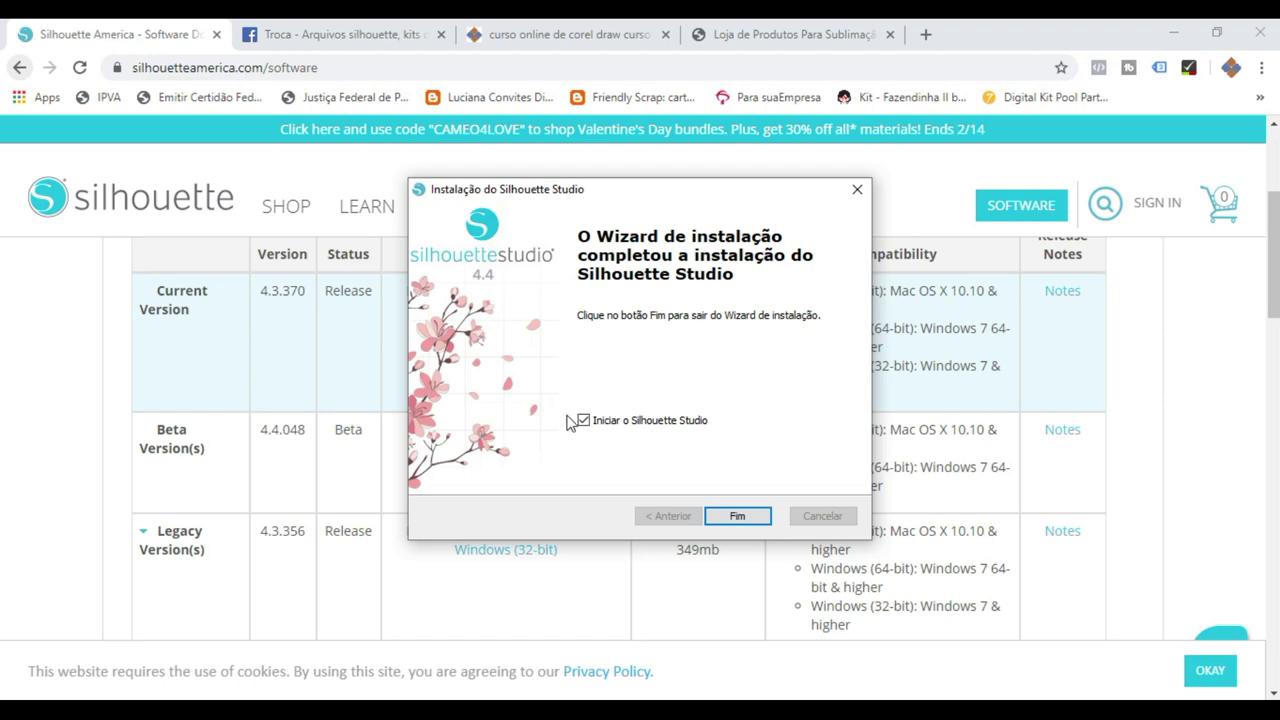
Finish the Silhouette Studio installation with launch enabled, agree to the beta terms, and continue into Silhouette Studio
click(737, 516)
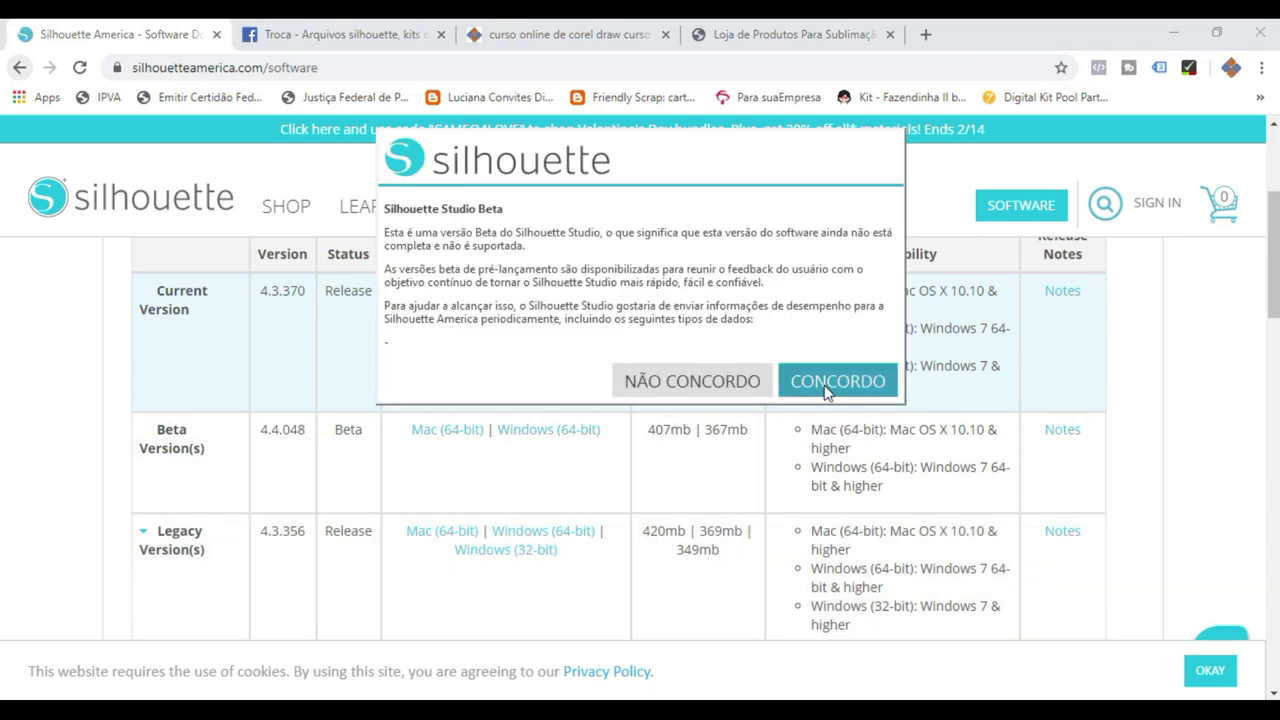
click(826, 388)
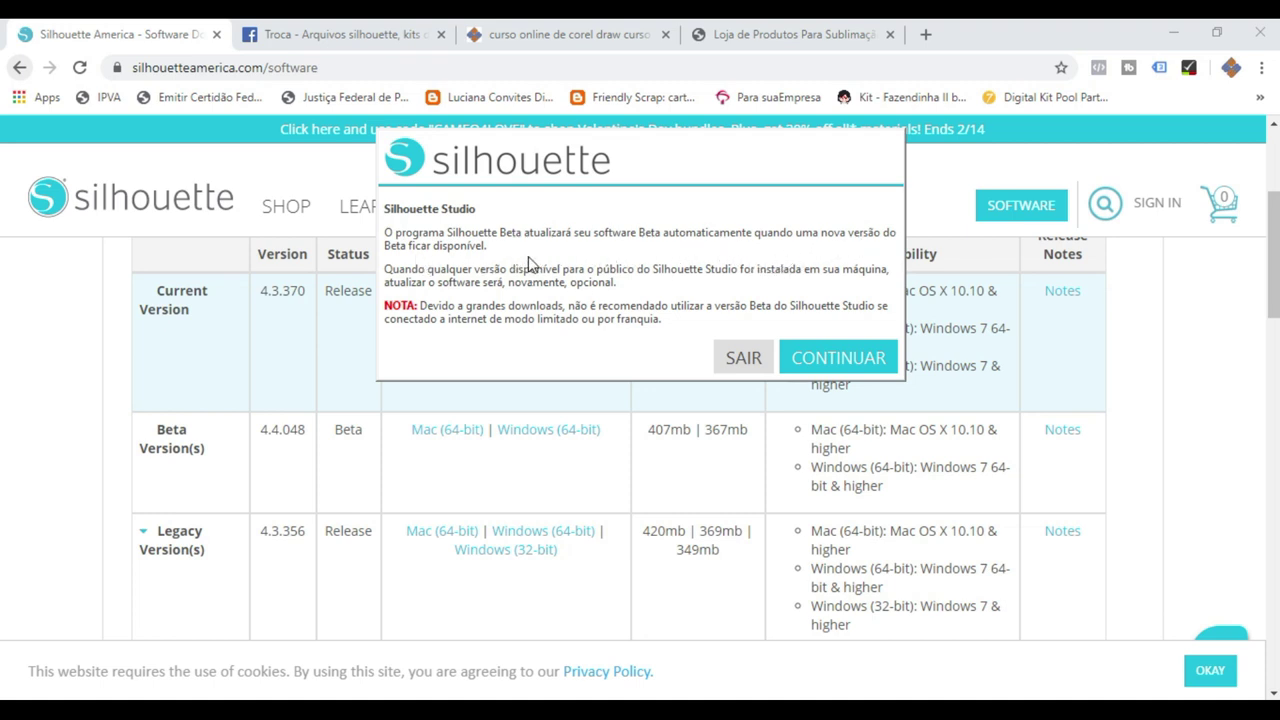
click(842, 360)
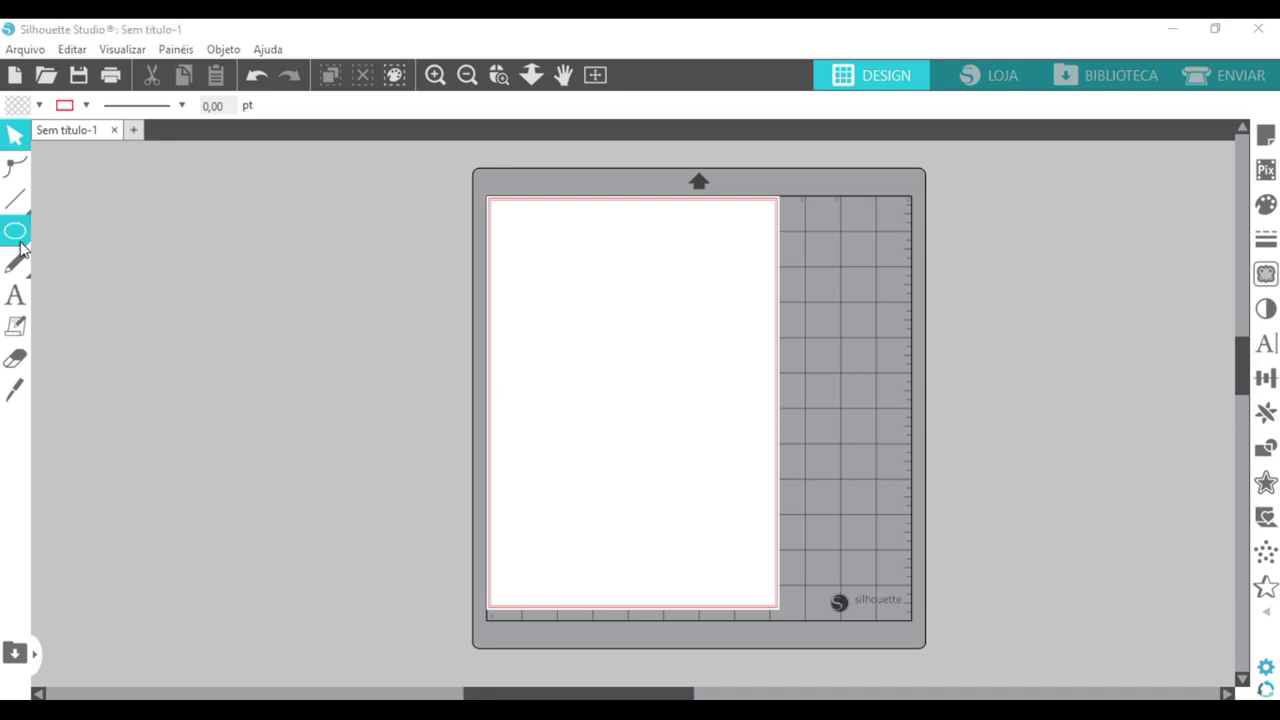
Draw an ellipse about 9.2 cm wide and 8.7 cm high in the upper half of the page
mouse_move(15, 231)
click(106, 240)
drag(571, 255, 700, 383)
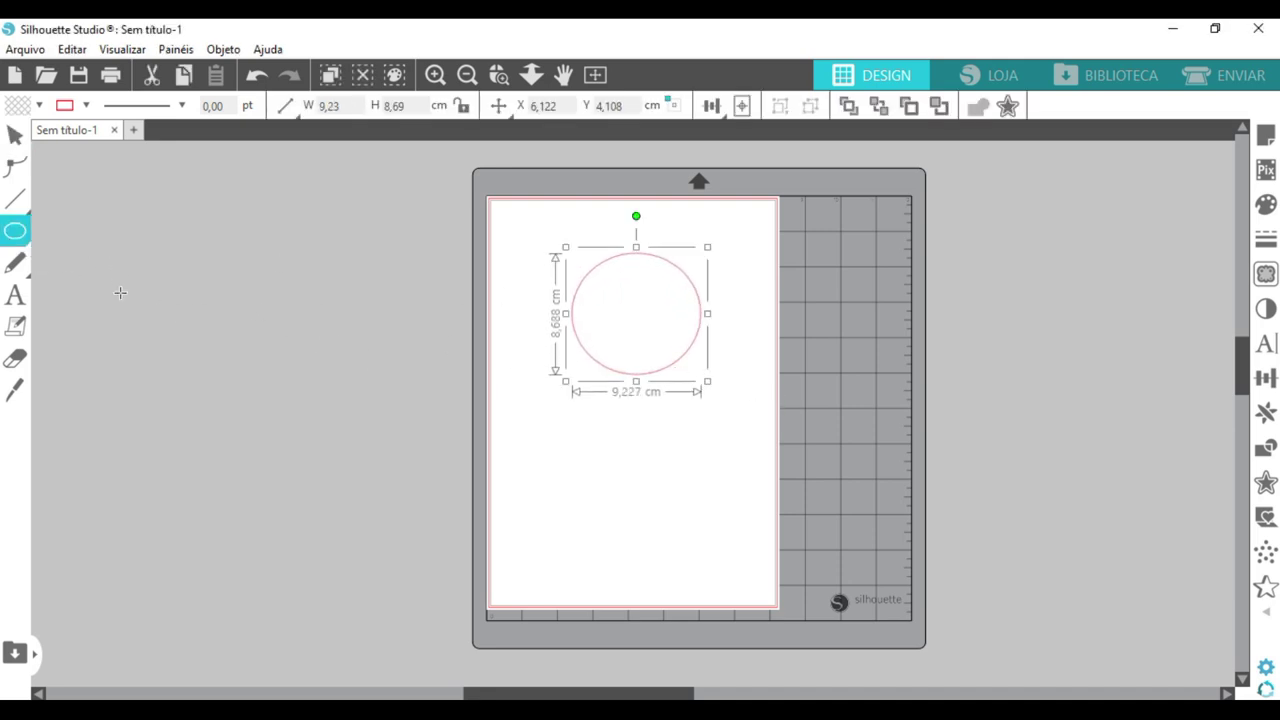
Draw a rectangle about 15.7 cm wide and 10.5 cm high below the ellipse, and return to the selection tool
click(22, 240)
click(46, 231)
drag(527, 387, 748, 547)
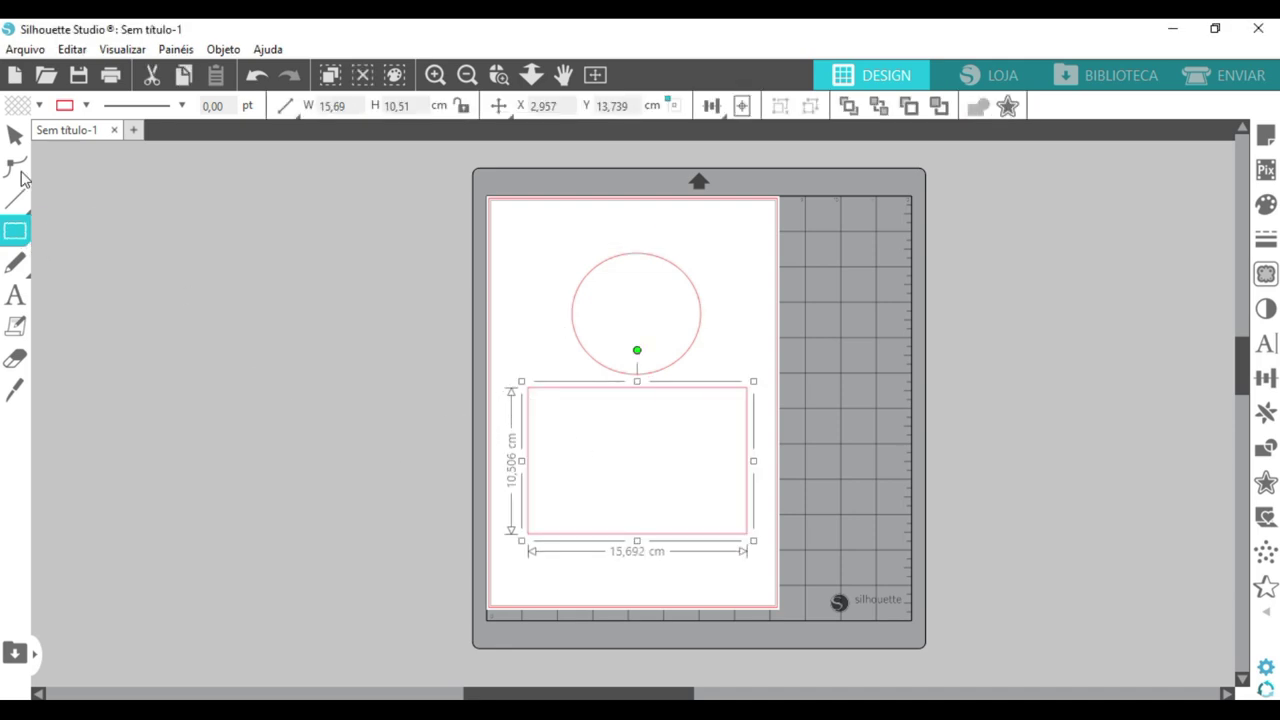
click(12, 138)
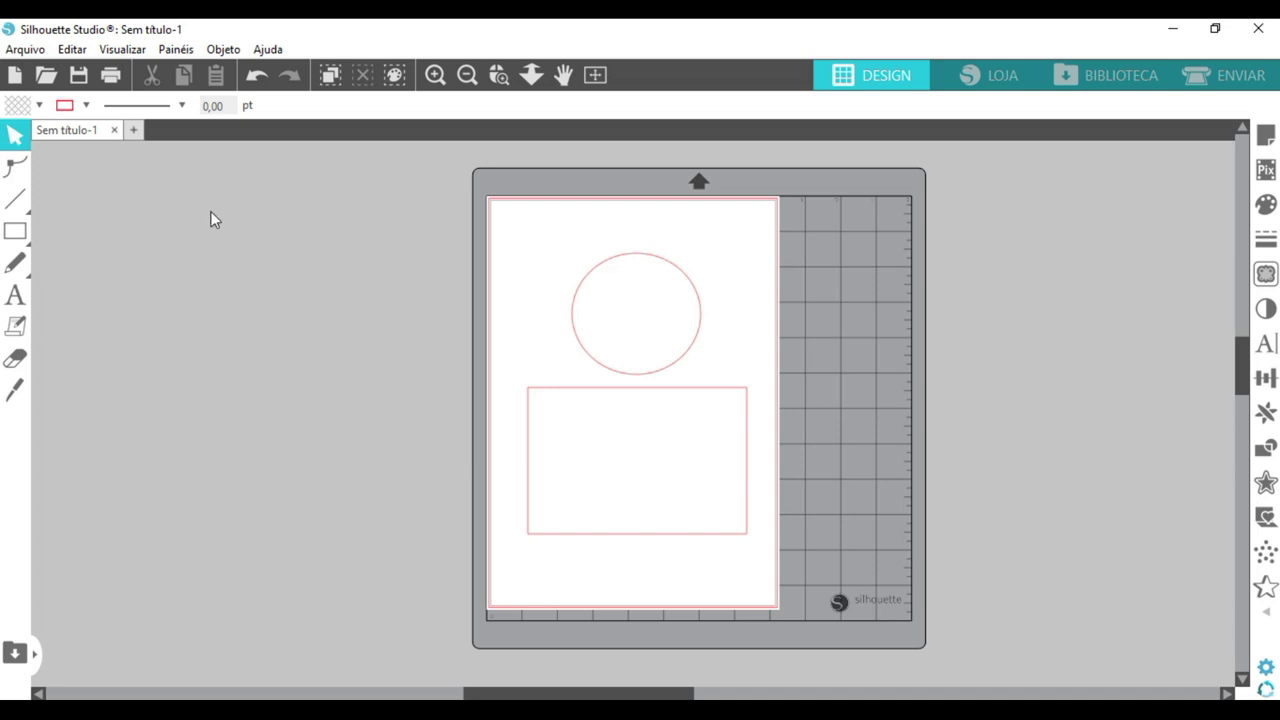
Try different positions for the ellipse above the rectangle, including the rectangle's vertical centre line, ending near the page's upper edge
drag(700, 332, 716, 301)
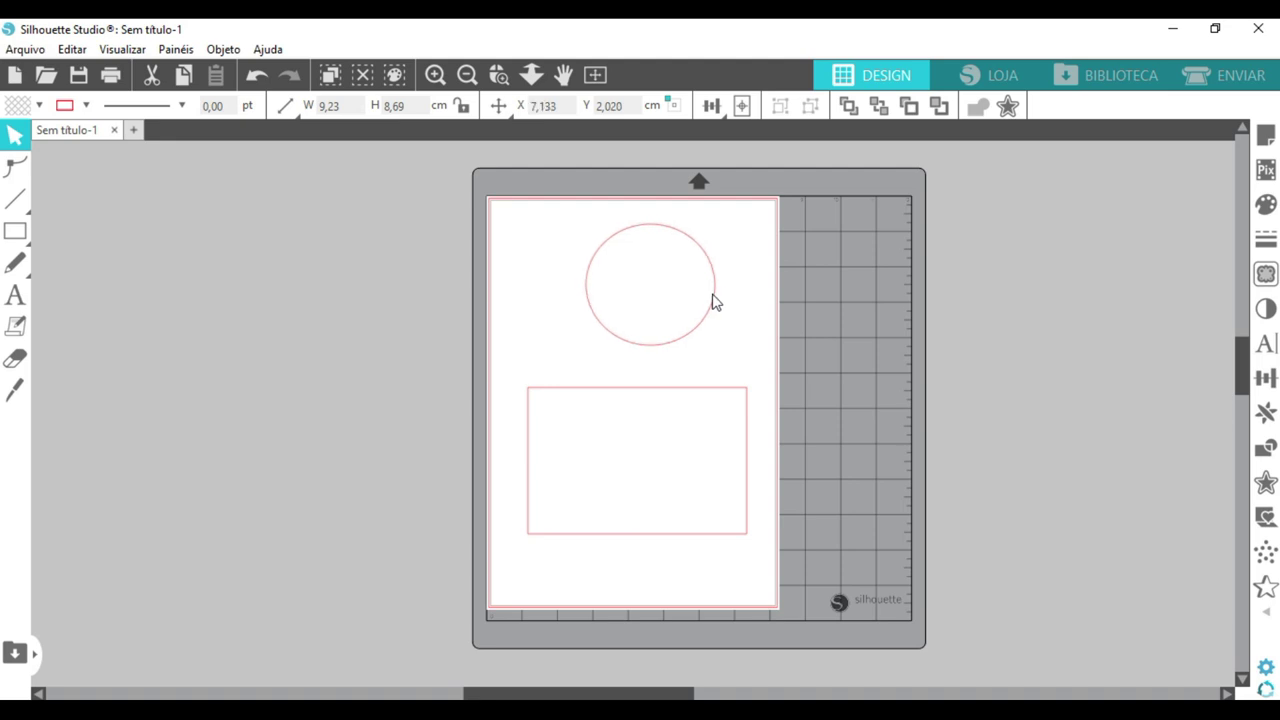
drag(713, 301, 715, 301)
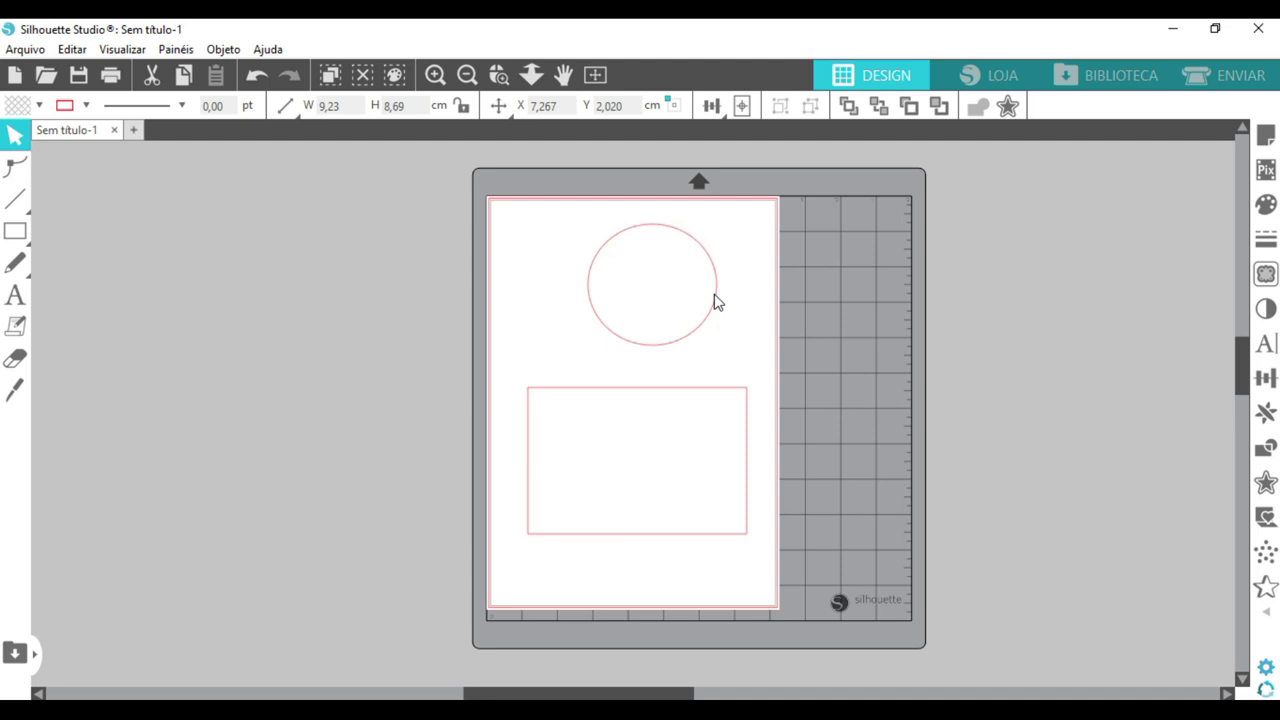
mouse_move(715, 301)
mouse_down()
mouse_move(671, 297)
mouse_move(700, 313)
mouse_move(694, 334)
mouse_move(697, 303)
mouse_move(702, 316)
mouse_up()
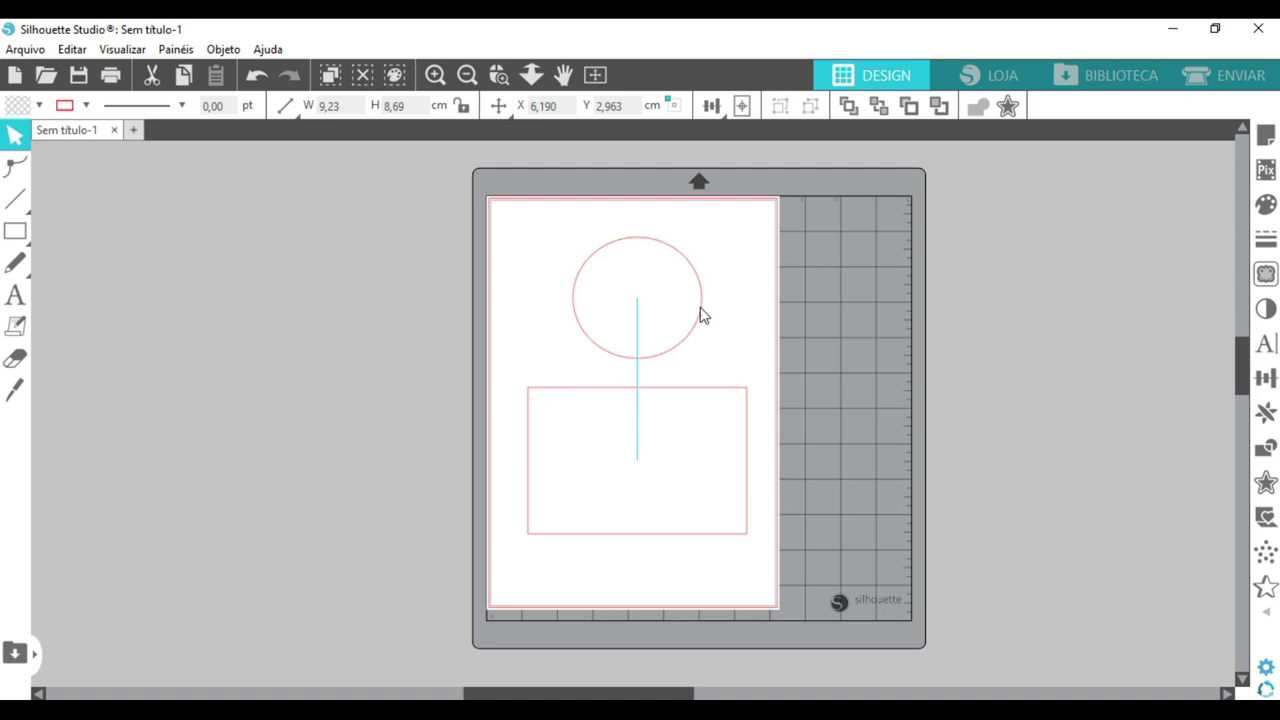
drag(700, 316, 708, 286)
click(708, 286)
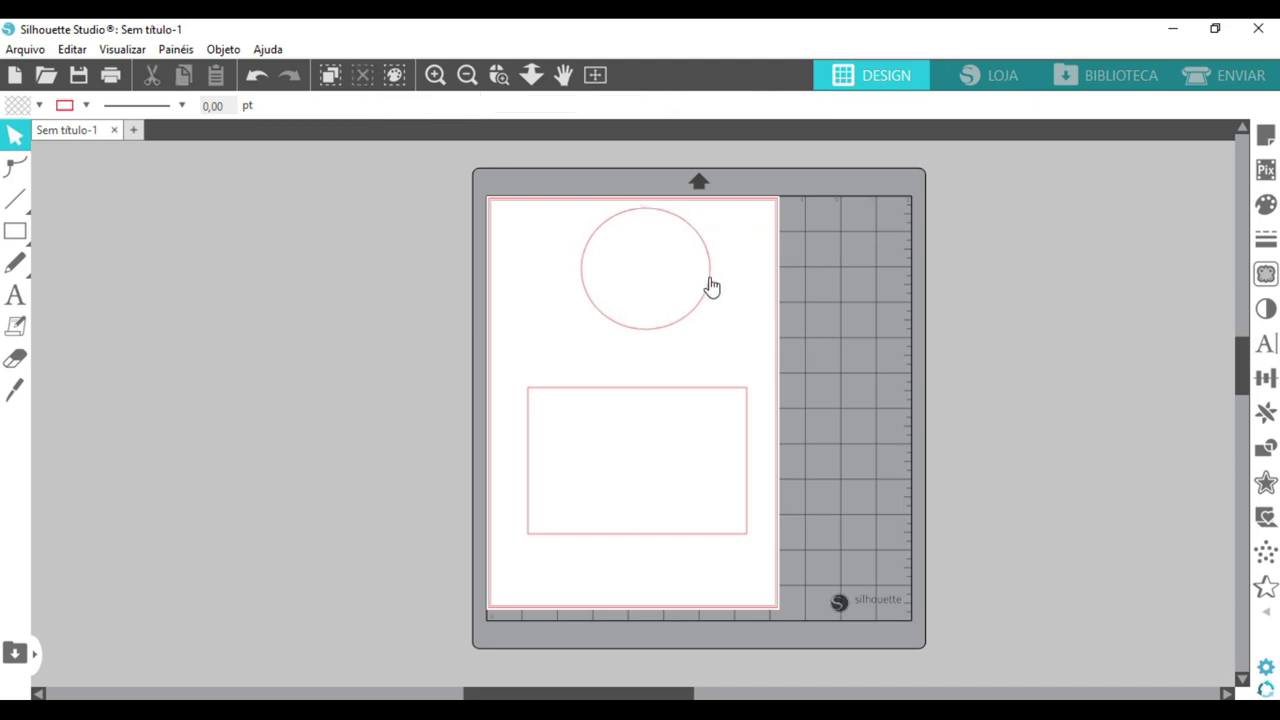
click(710, 287)
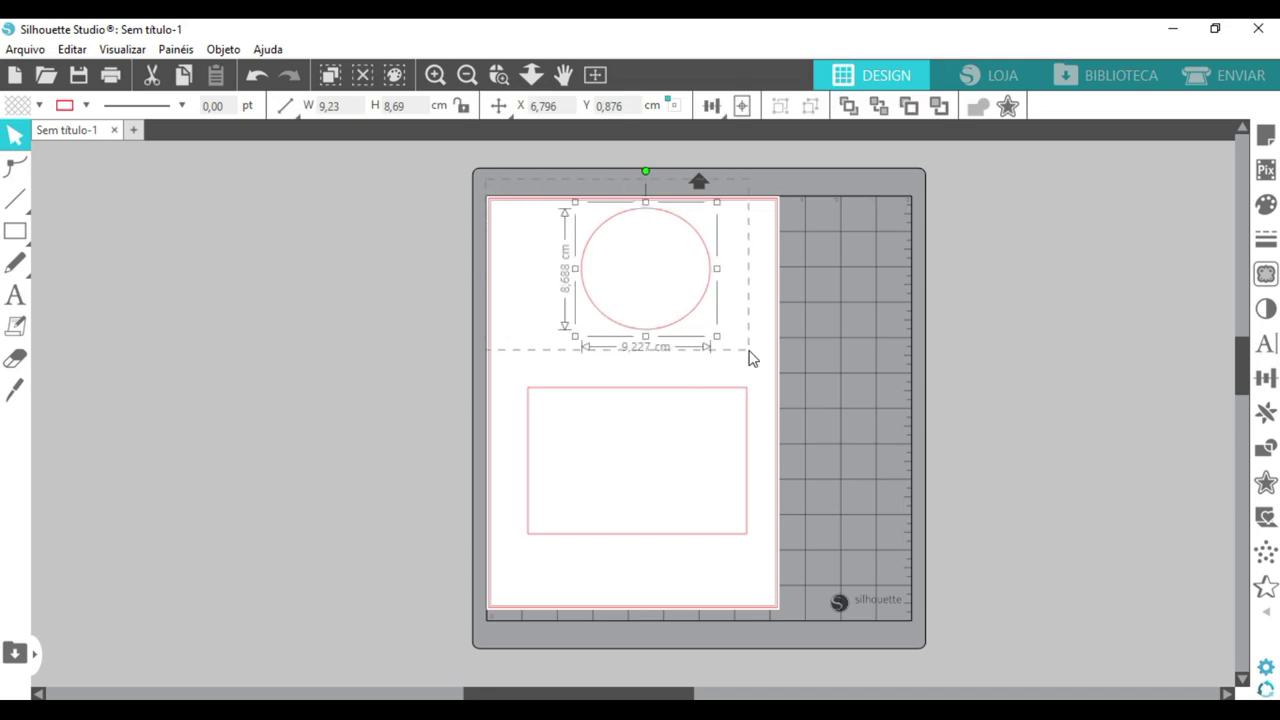
Move the ellipse onto the rectangle's vertical centre line, just above its upper edge, using the snap guides
click(221, 52)
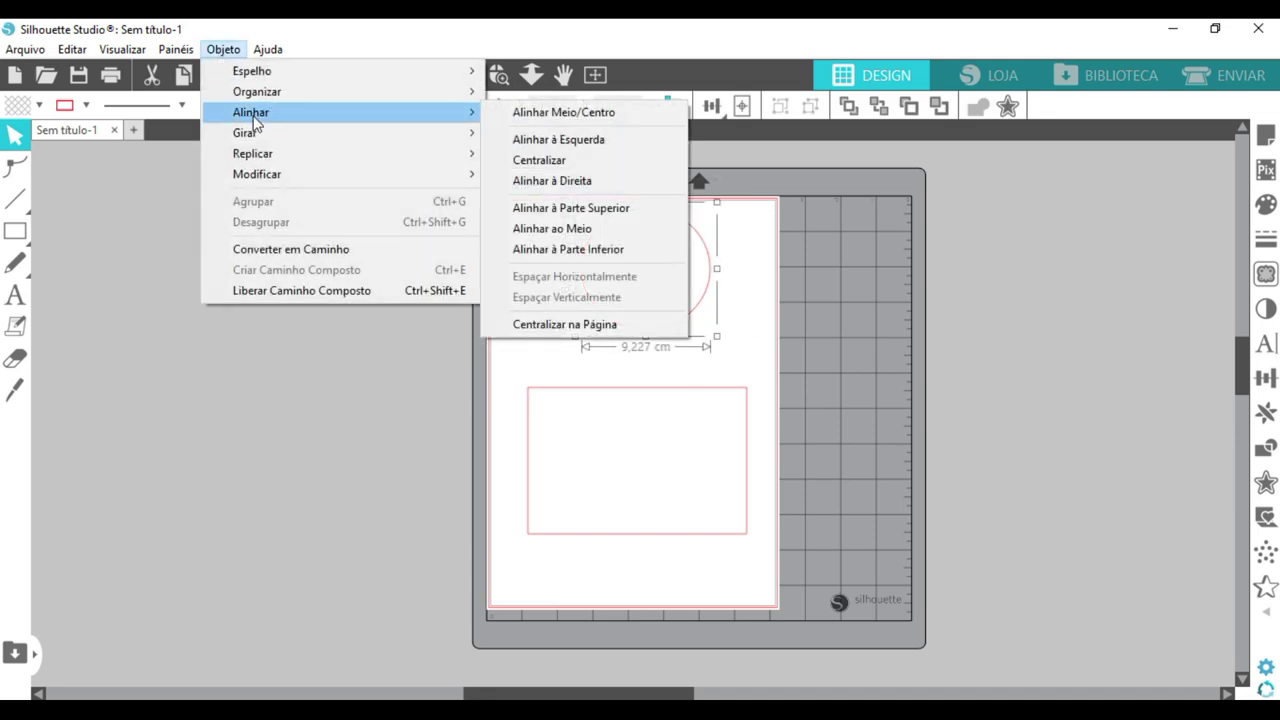
click(267, 388)
click(708, 290)
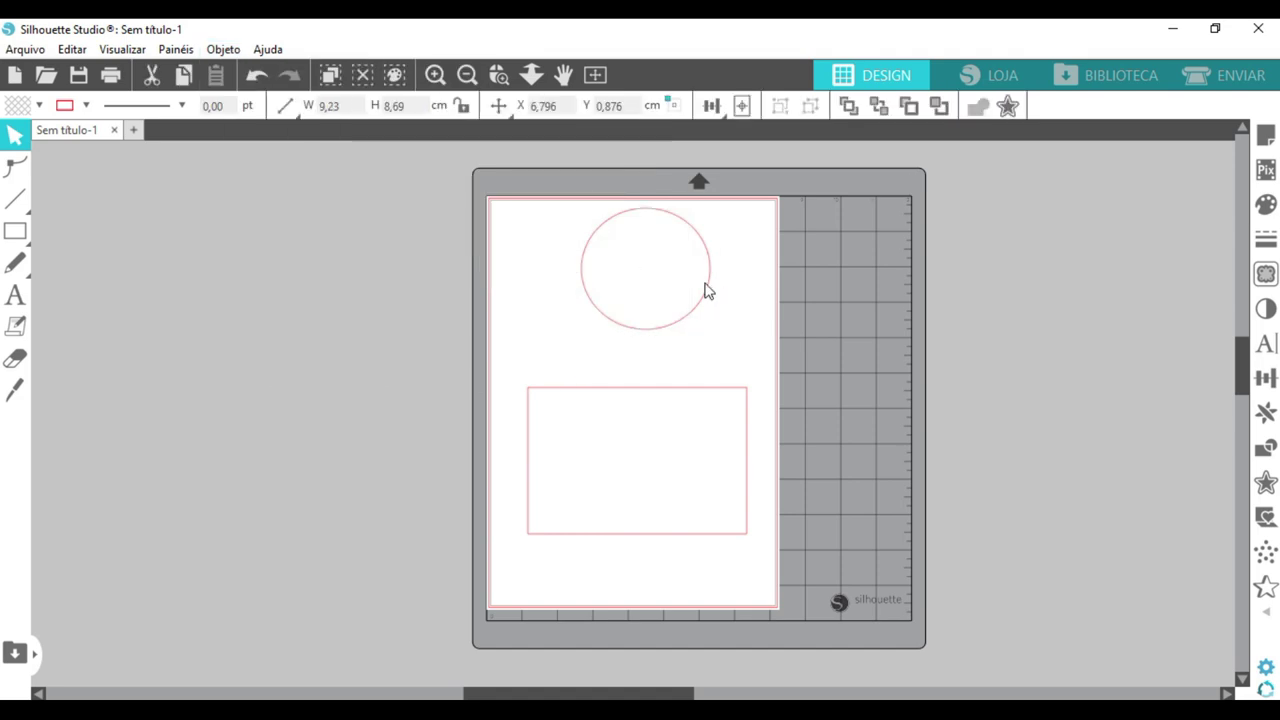
drag(711, 294, 687, 304)
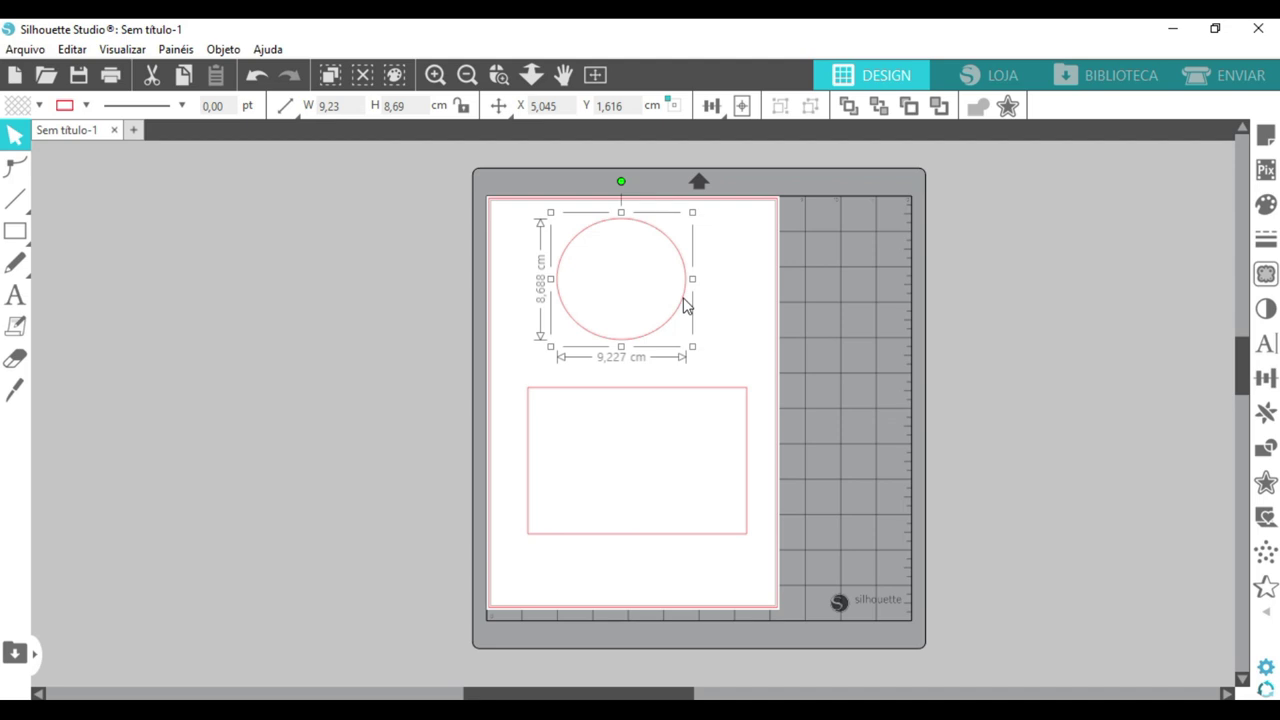
drag(684, 305, 701, 343)
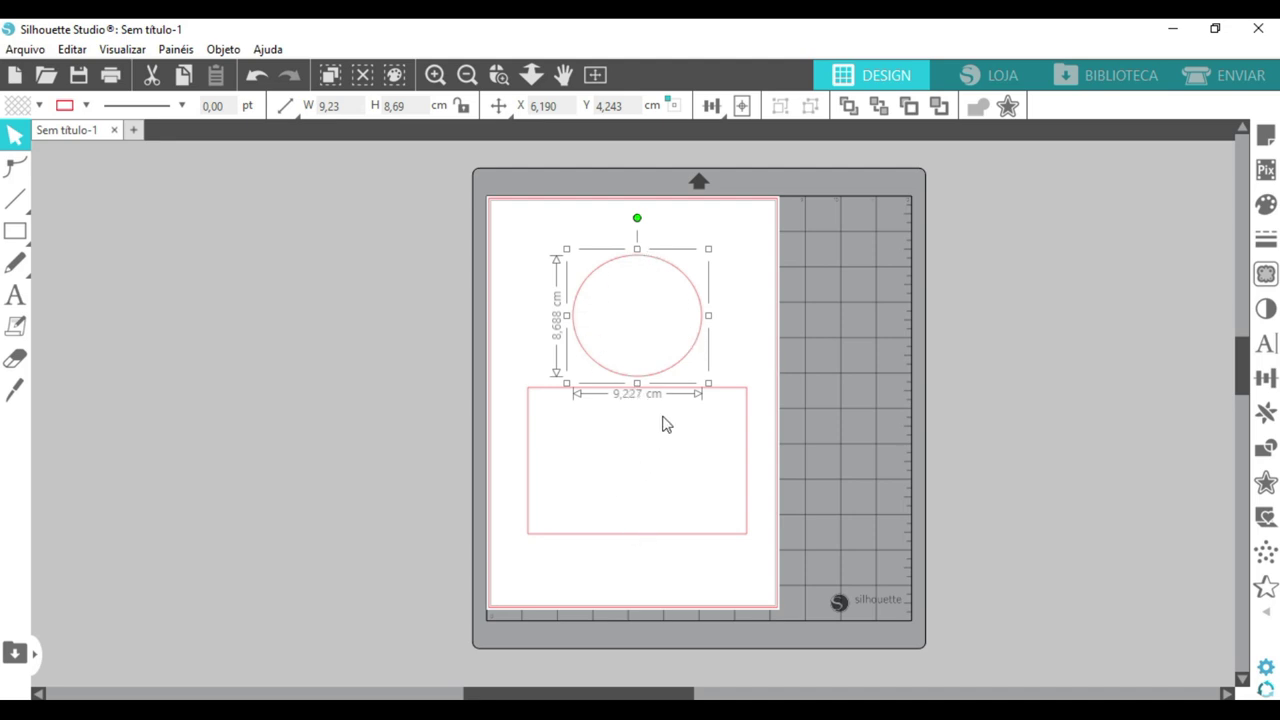
Align the ellipse's right edge with the rectangle's right side and rest it on the rectangle's upper edge
drag(699, 352, 739, 352)
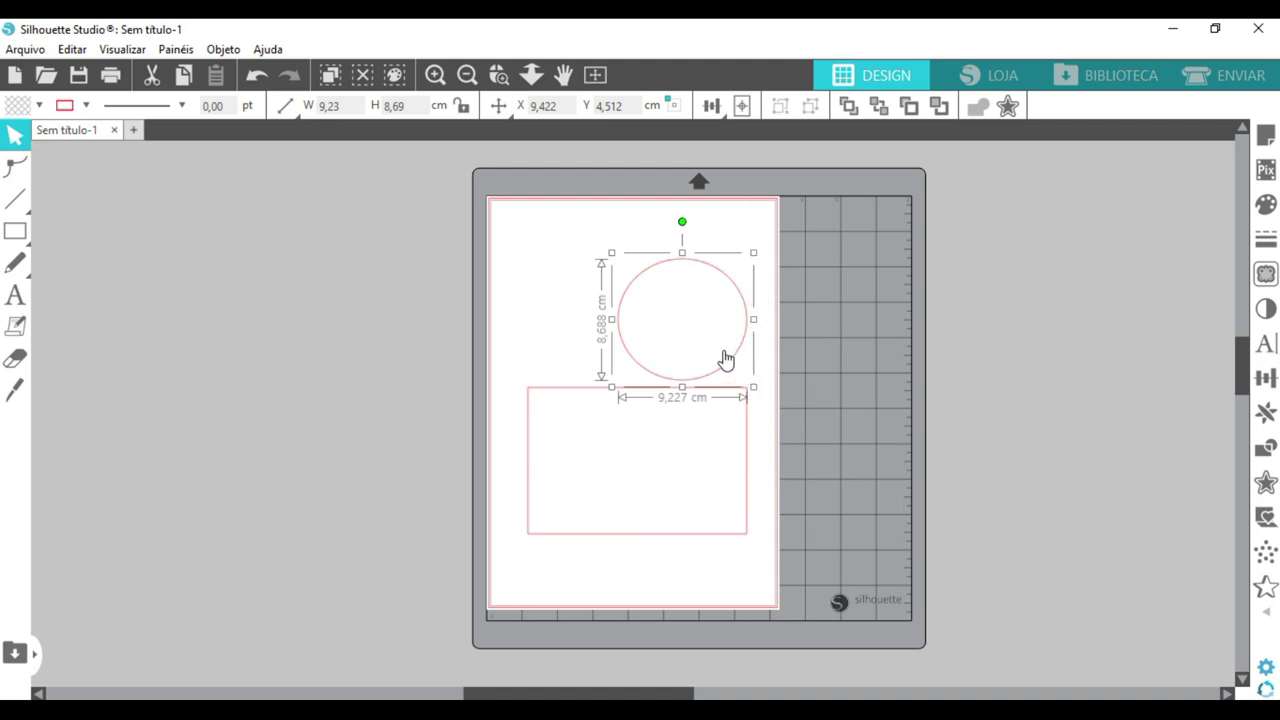
click(435, 75)
mouse_move(779, 341)
mouse_down()
mouse_move(786, 357)
mouse_move(789, 346)
mouse_move(766, 343)
mouse_up()
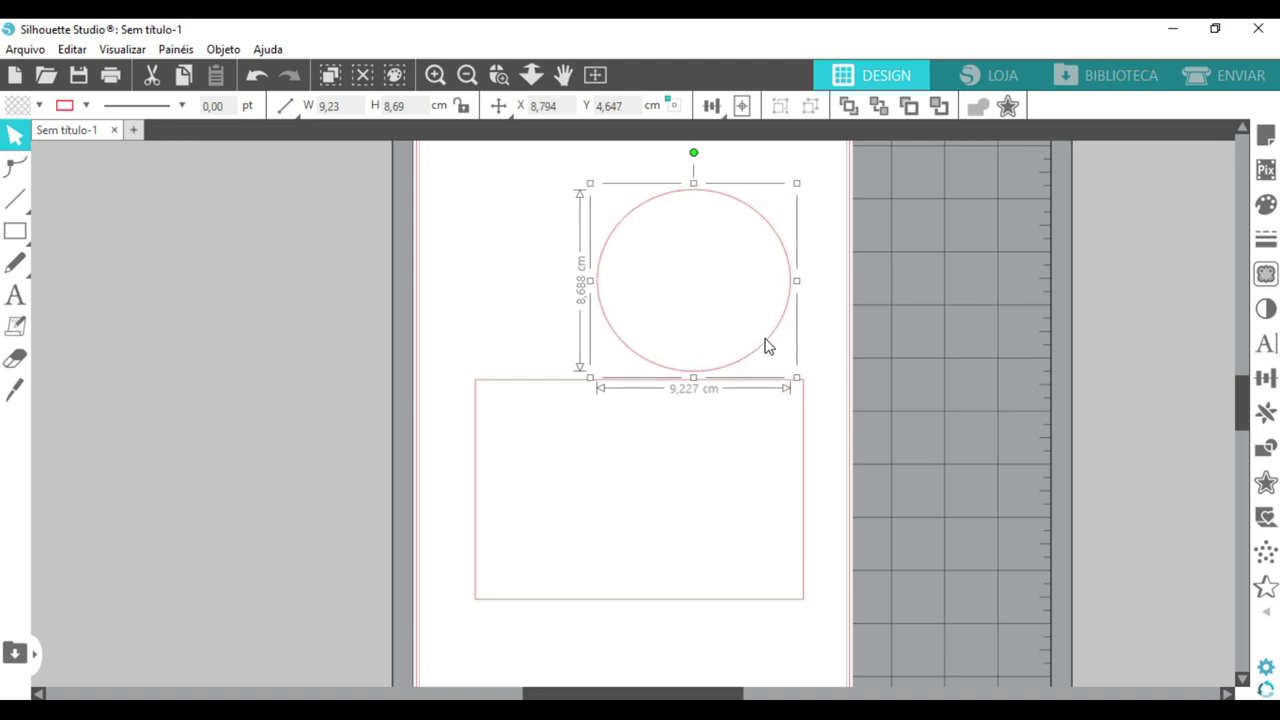
click(471, 289)
drag(377, 182, 906, 600)
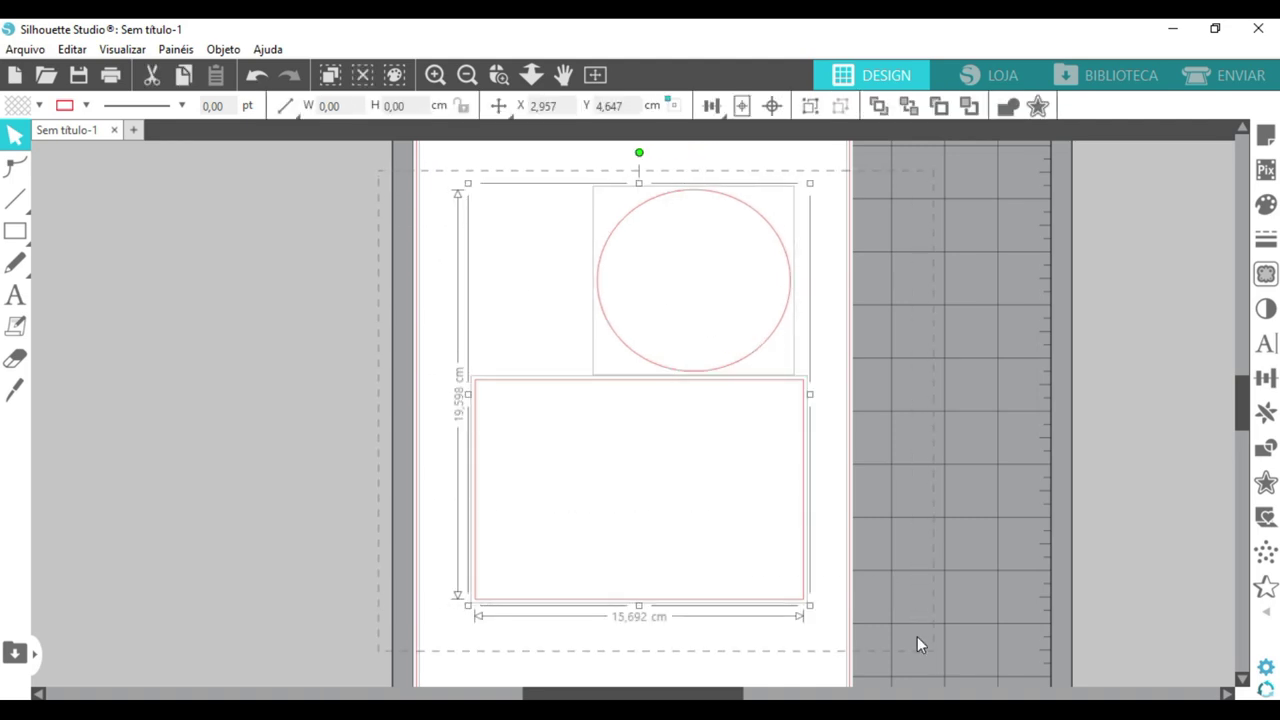
click(868, 420)
drag(771, 346, 806, 332)
click(1025, 422)
click(342, 383)
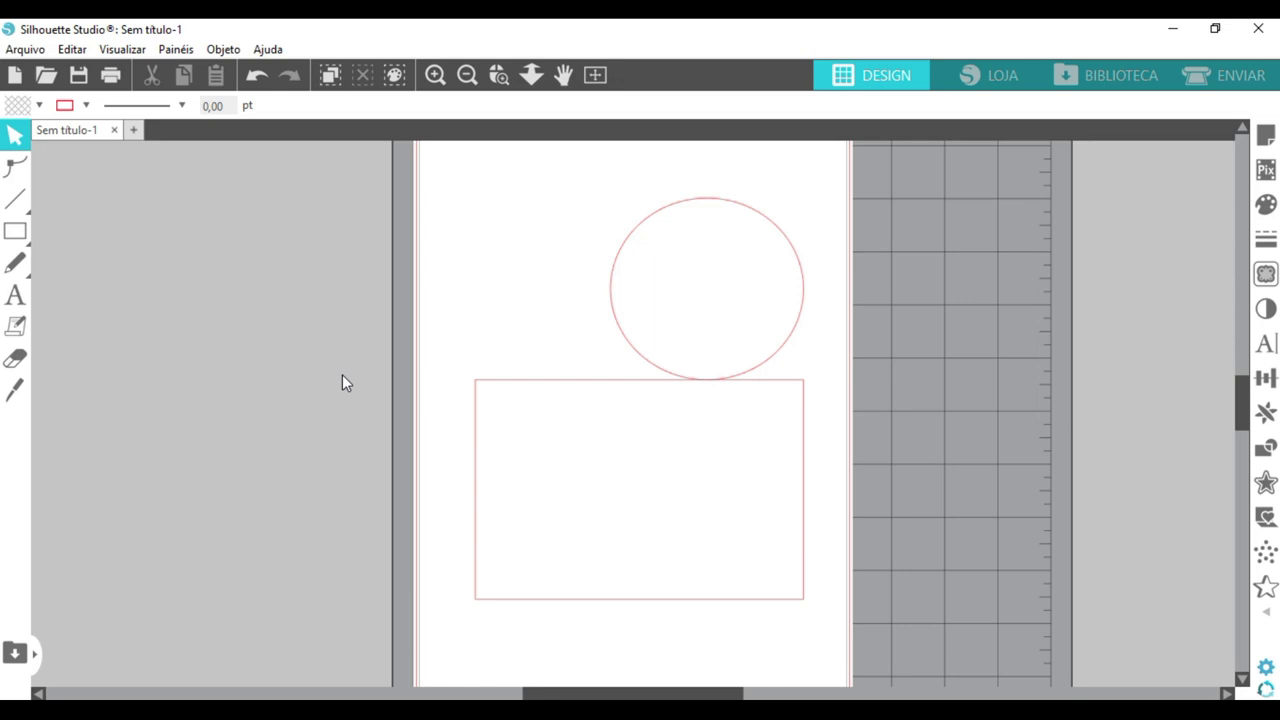
Turn off Snap To Shape and Show Snap Lines, and shift the ellipse left along the rectangle's upper edge to about X 7.4 cm
click(124, 49)
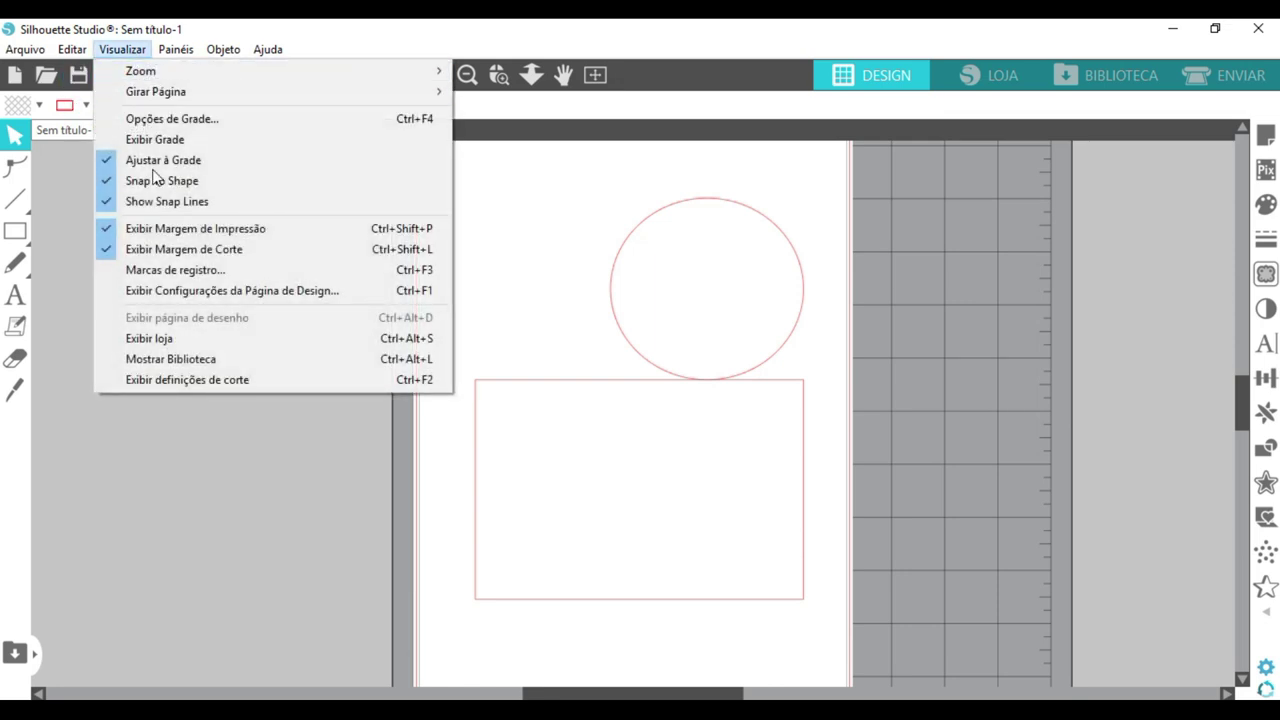
click(162, 181)
click(120, 49)
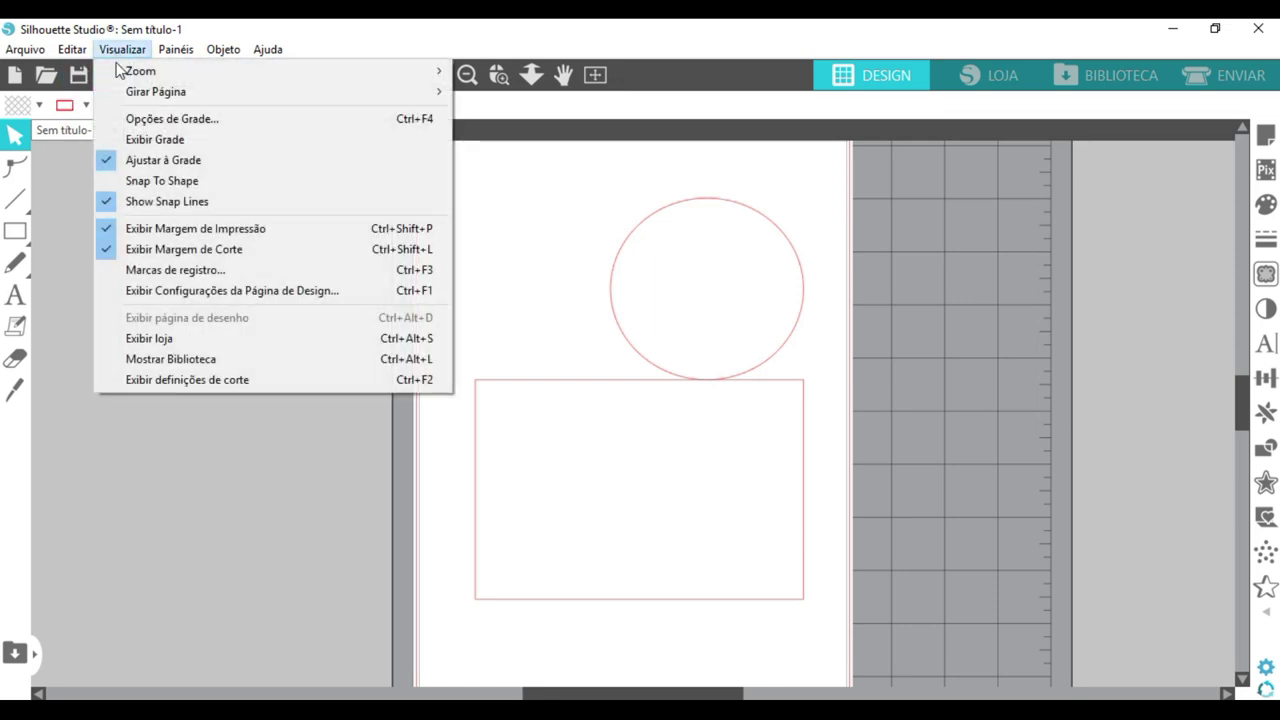
click(160, 202)
click(120, 52)
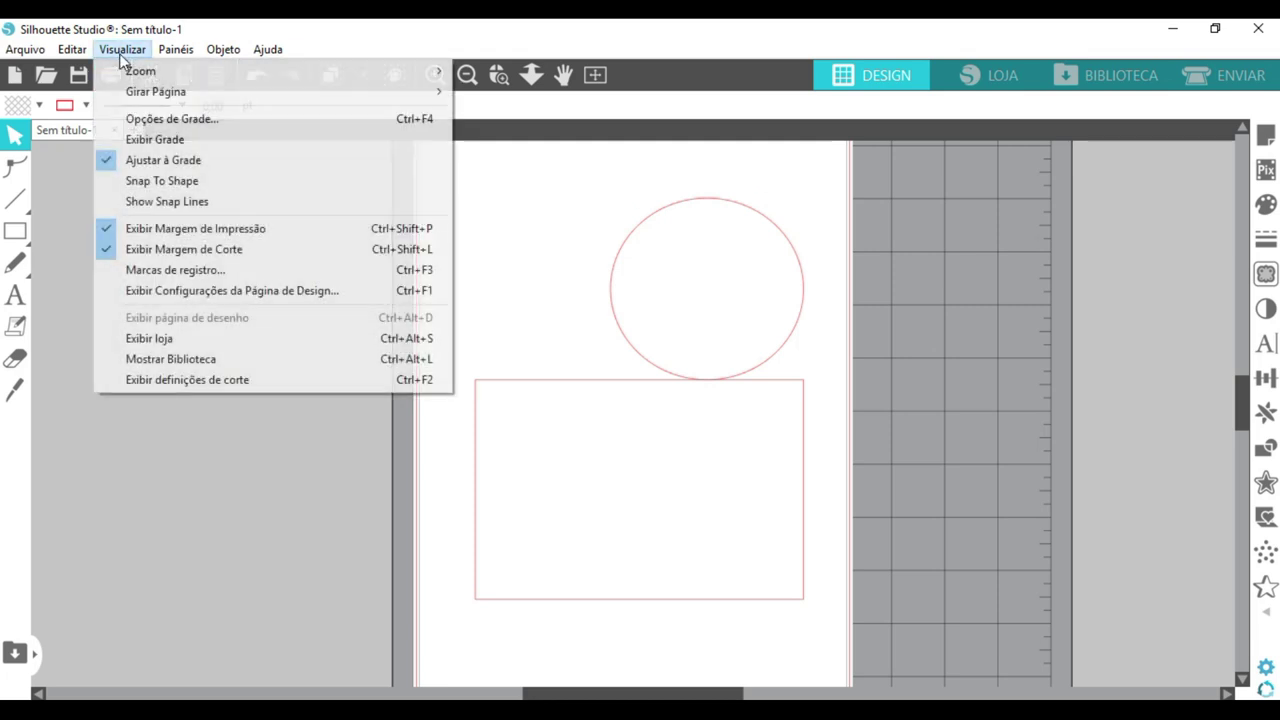
click(223, 468)
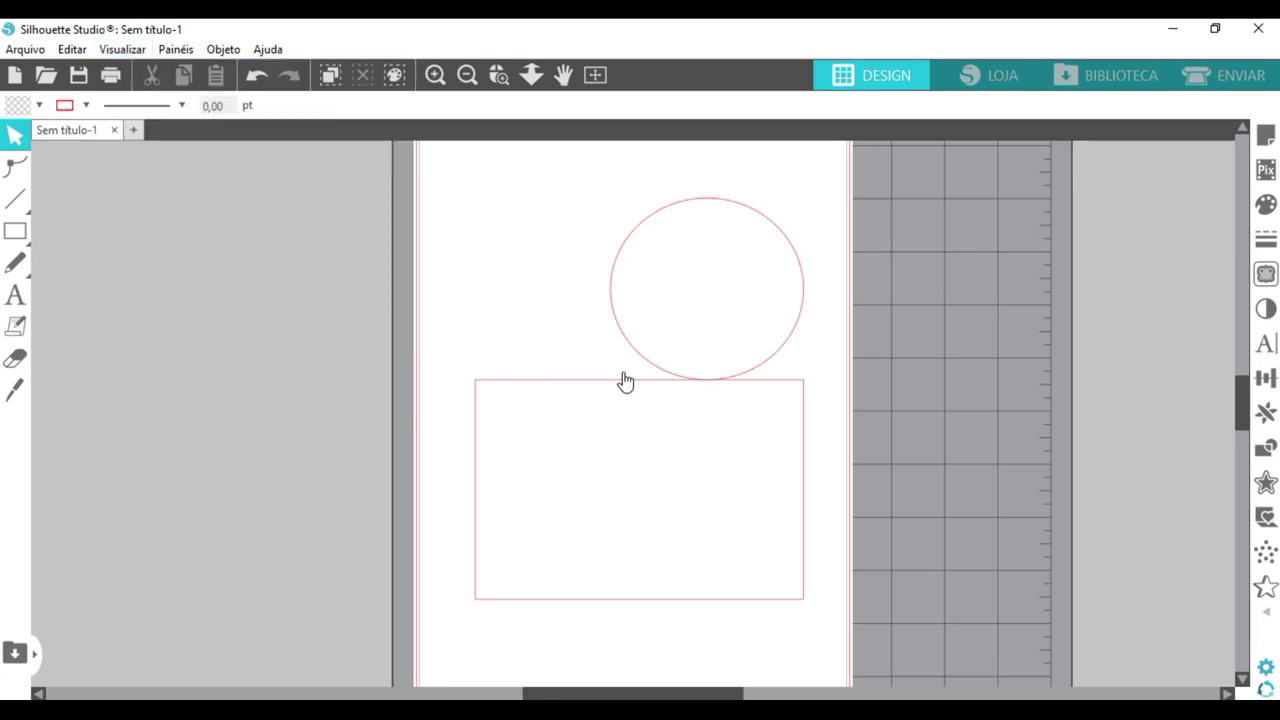
drag(791, 349, 736, 337)
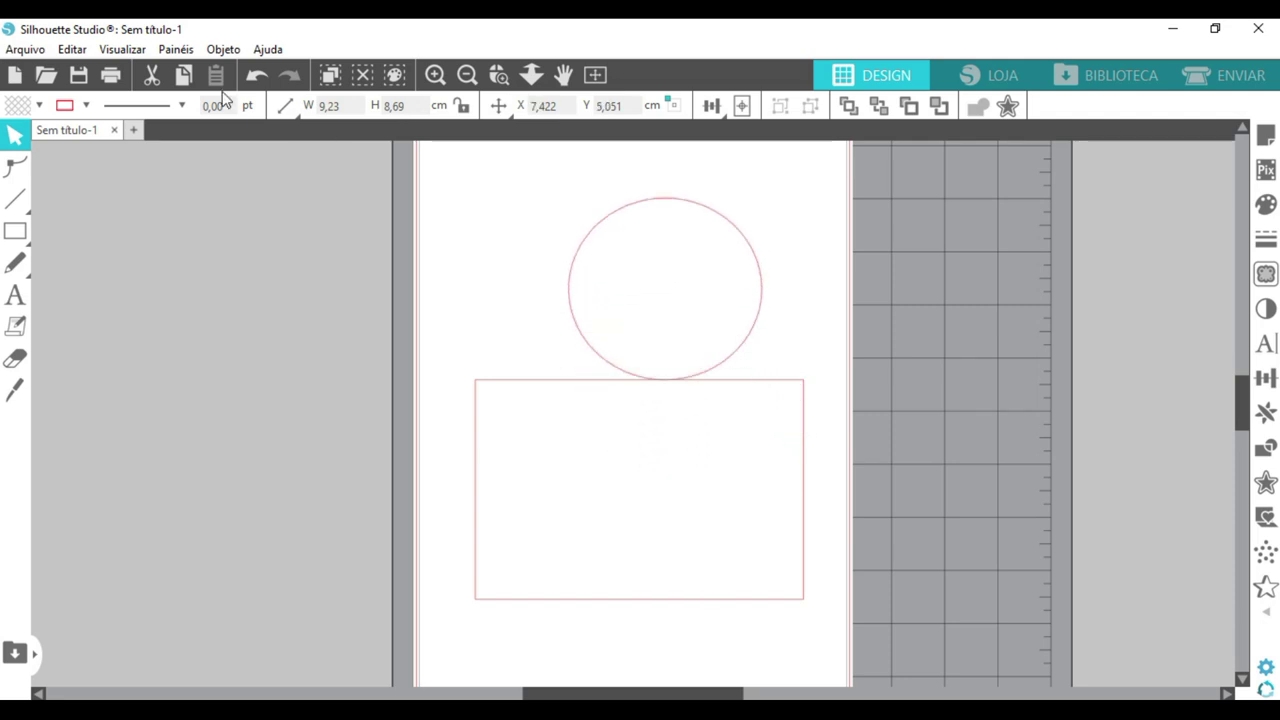
Turn Snap To Shape and Show Snap Lines back on, and snap the ellipse flush with the rectangle's right side and upper edge
click(122, 49)
click(140, 180)
click(122, 49)
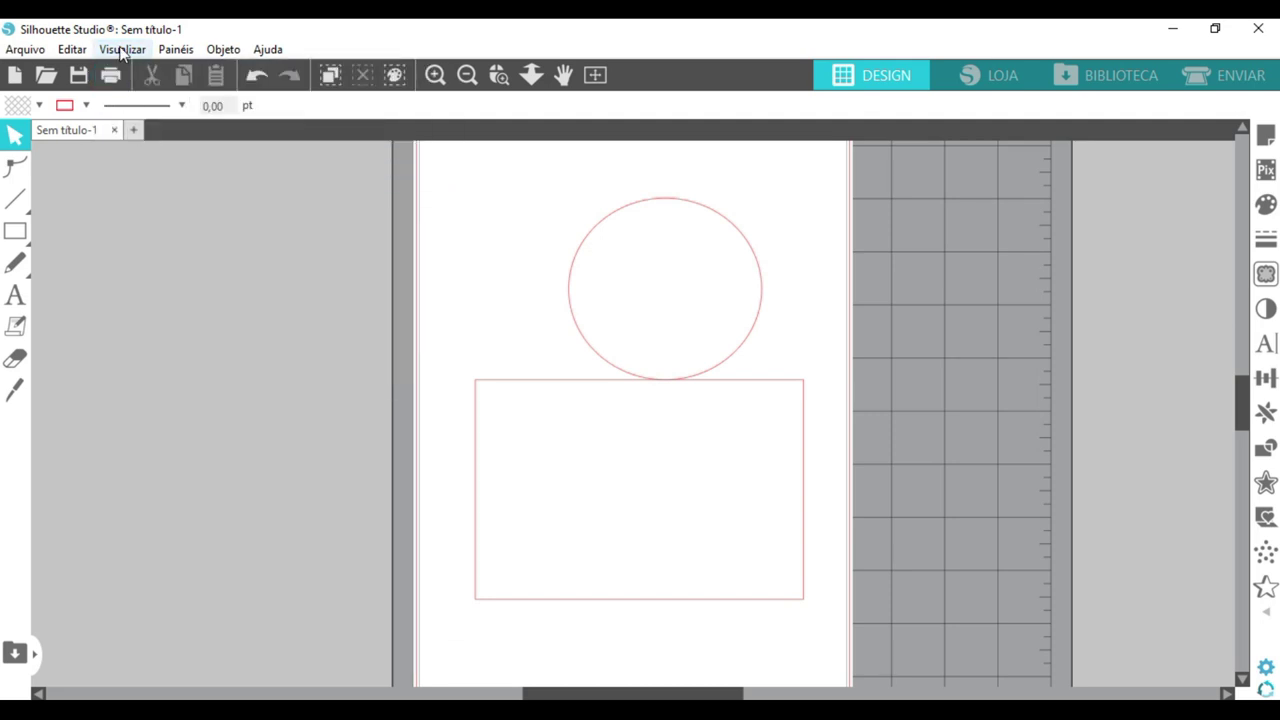
click(122, 49)
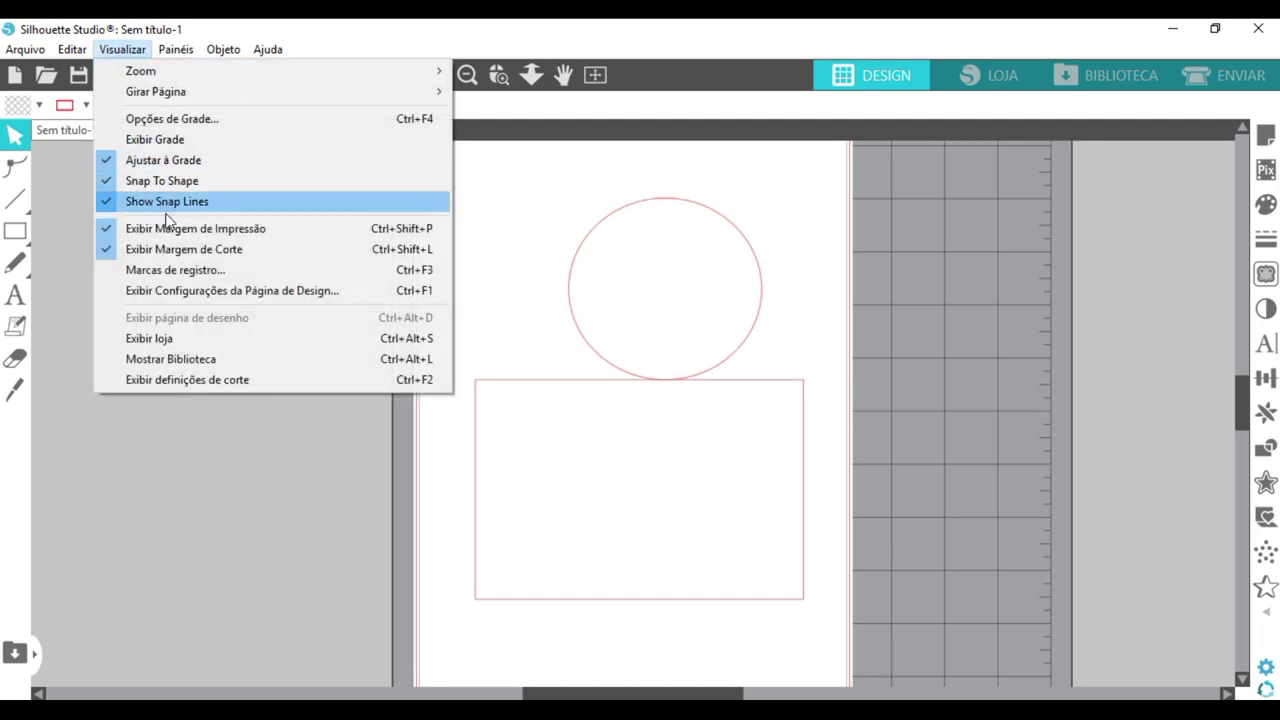
click(726, 316)
drag(751, 343, 790, 345)
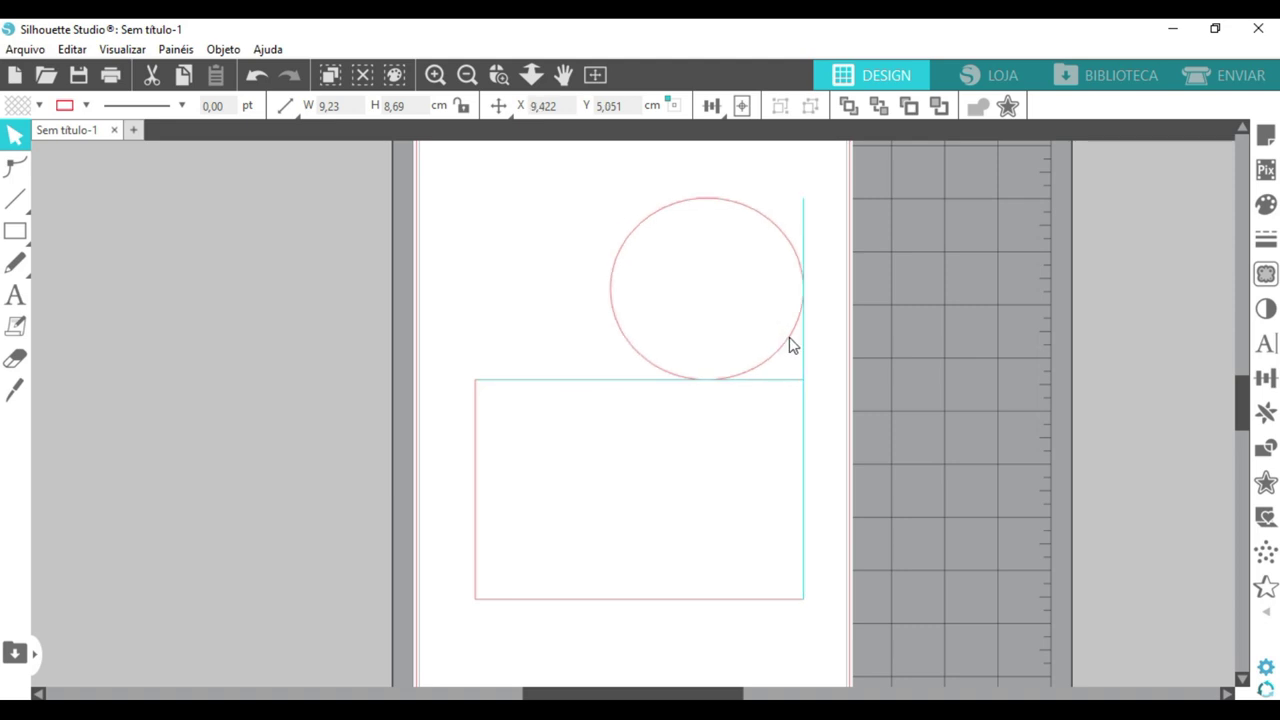
click(942, 377)
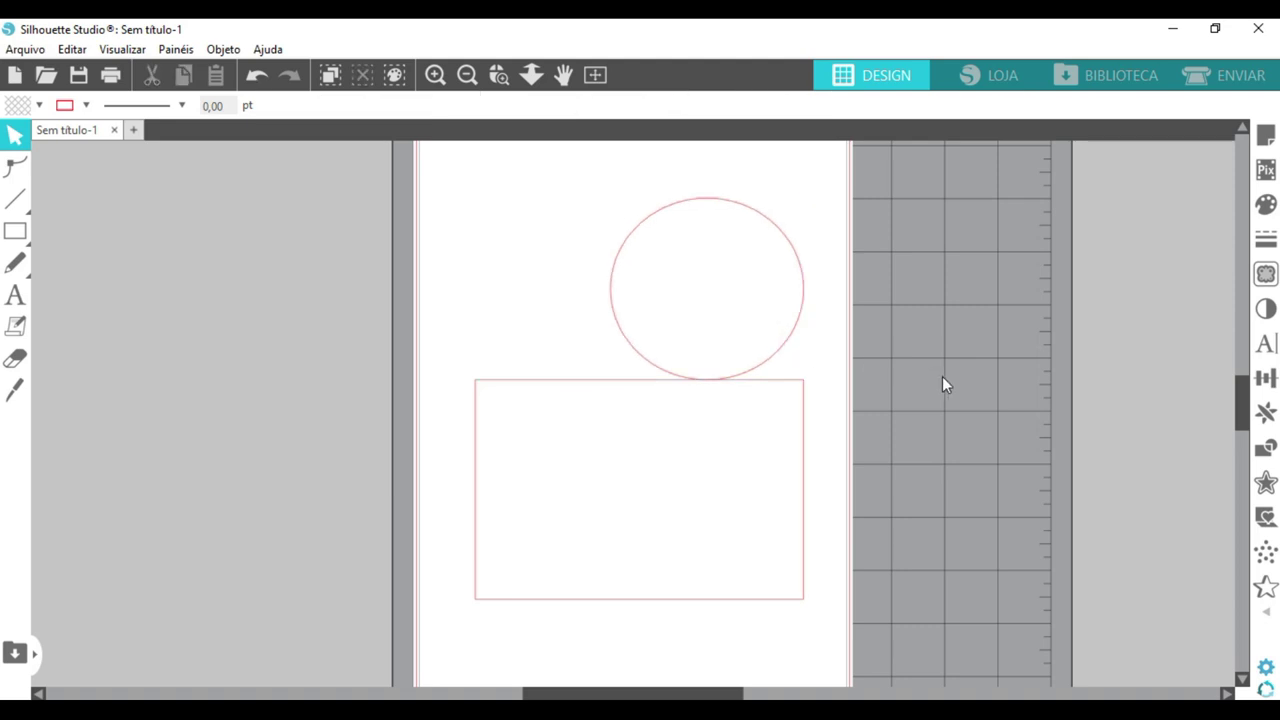
Fill the ellipse with the lightest pink from the fill palette
click(803, 311)
click(1266, 204)
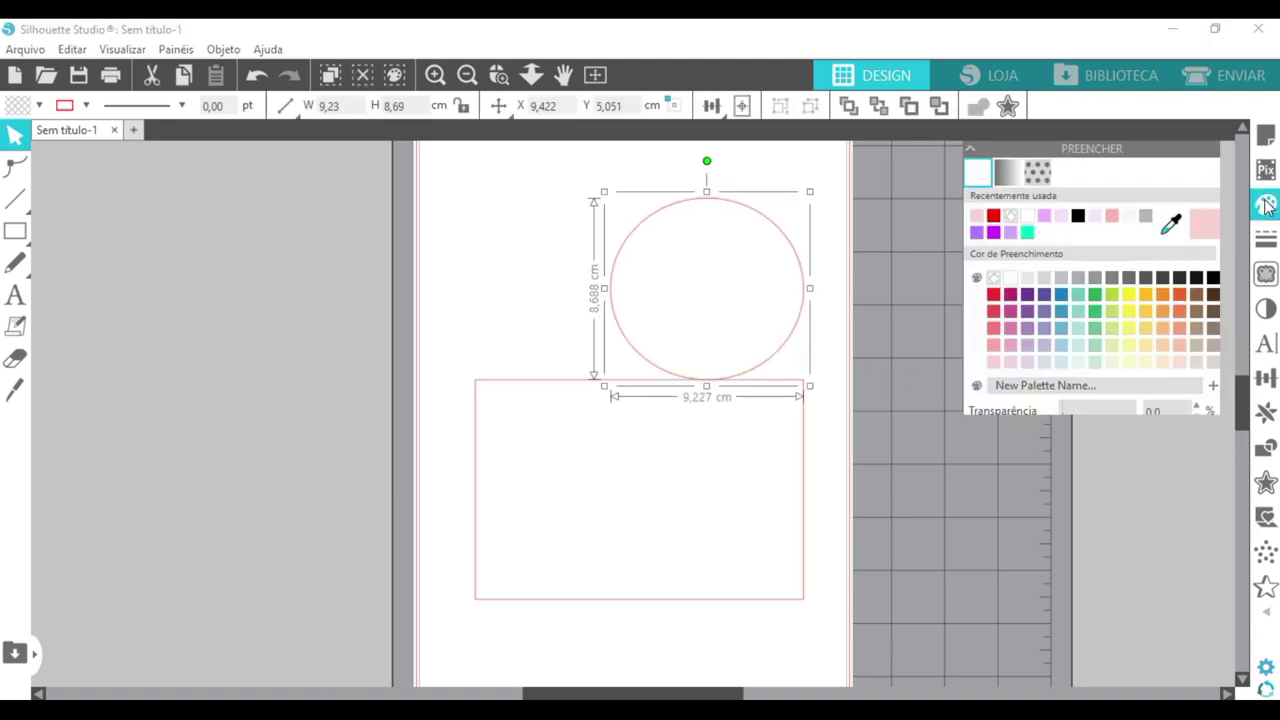
click(992, 362)
click(720, 455)
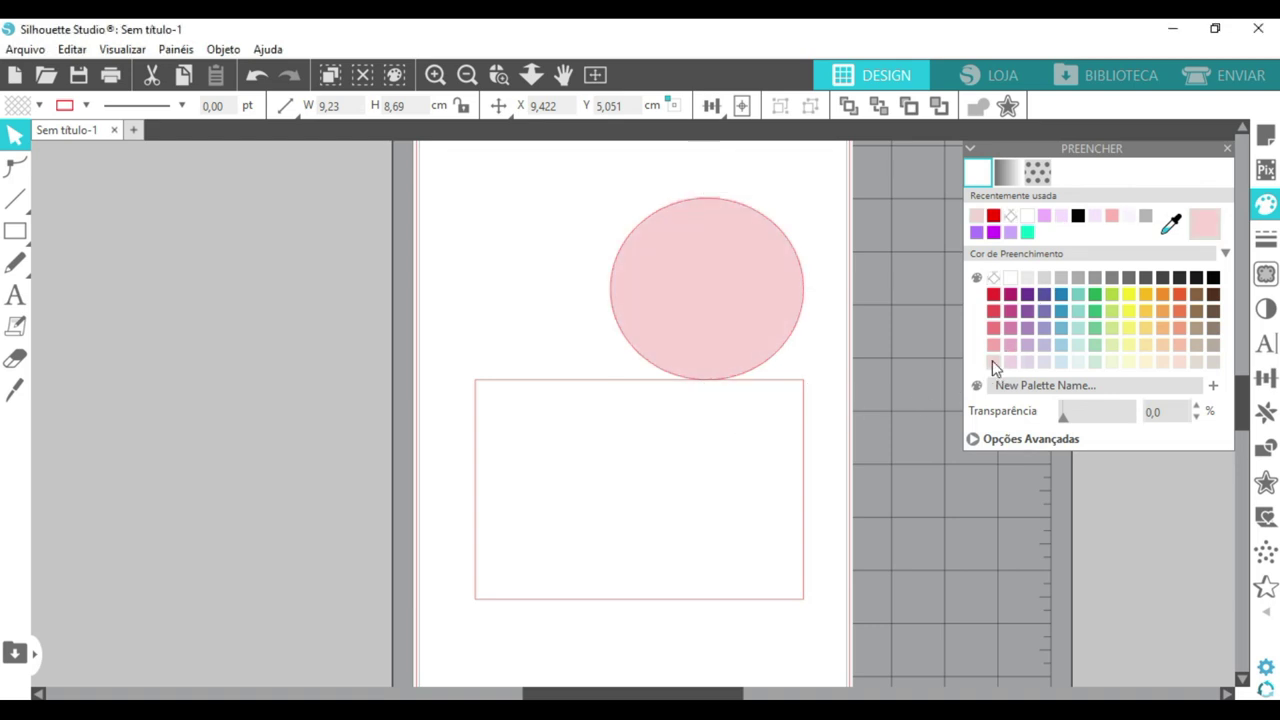
click(992, 363)
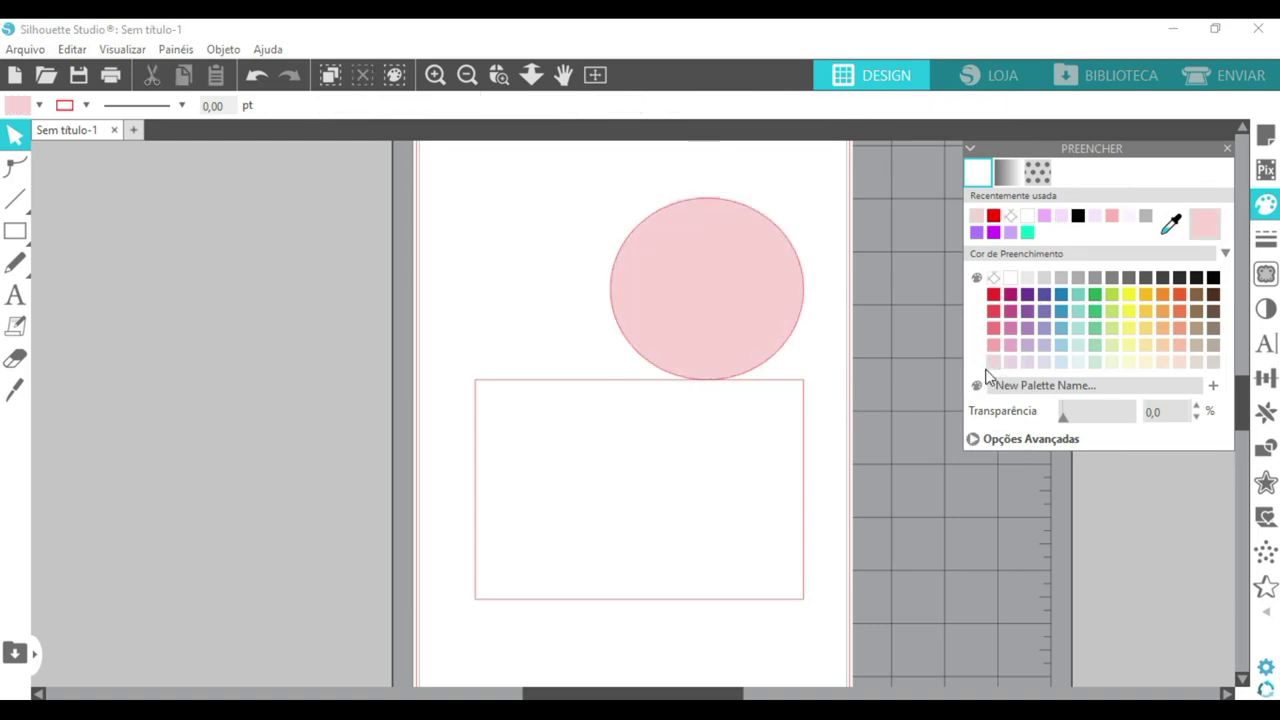
Fill the rectangle with a slightly darker pink than the ellipse, and close the fill settings
click(802, 477)
click(993, 345)
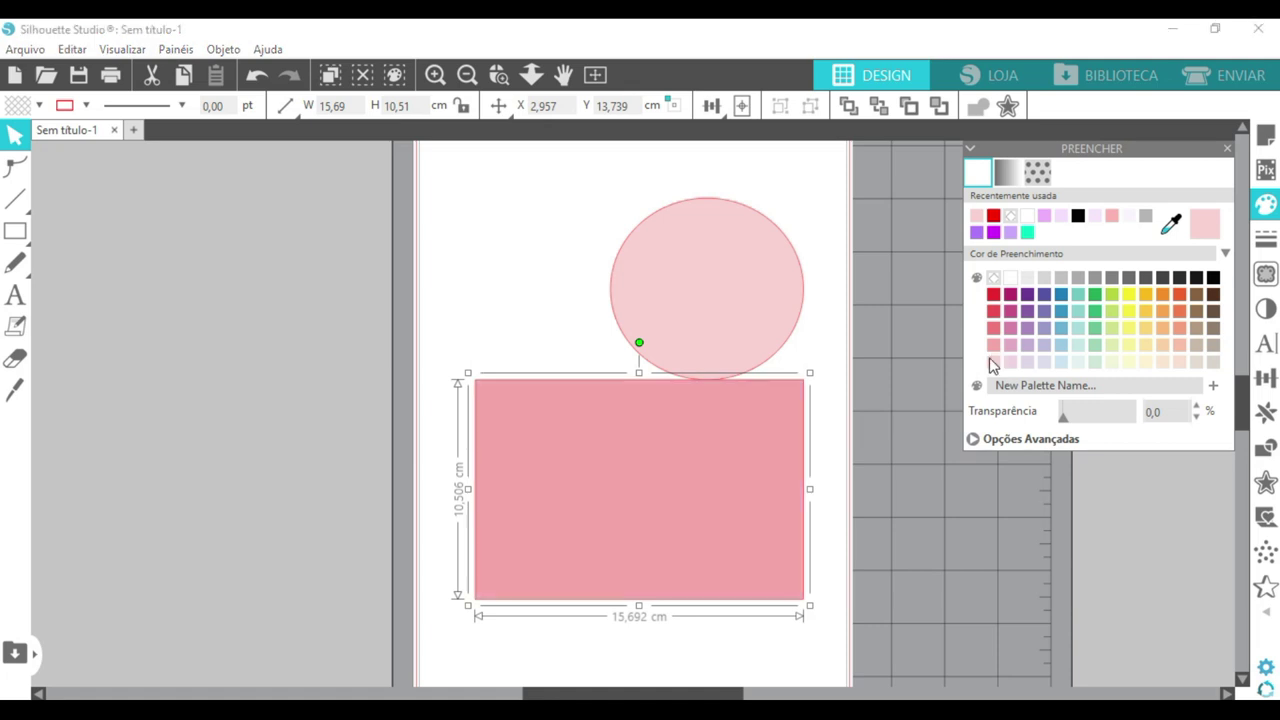
click(931, 439)
click(1227, 148)
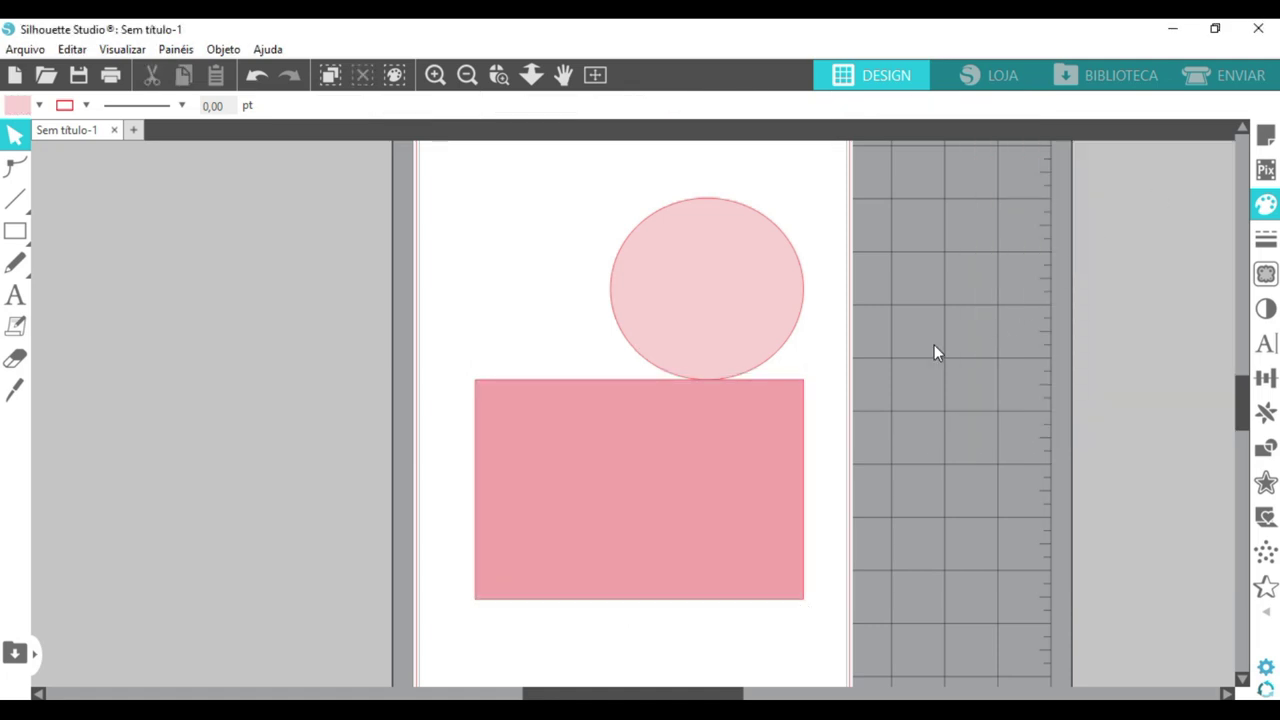
Turn on the registration marks in the page setup, and close the settings
click(1265, 135)
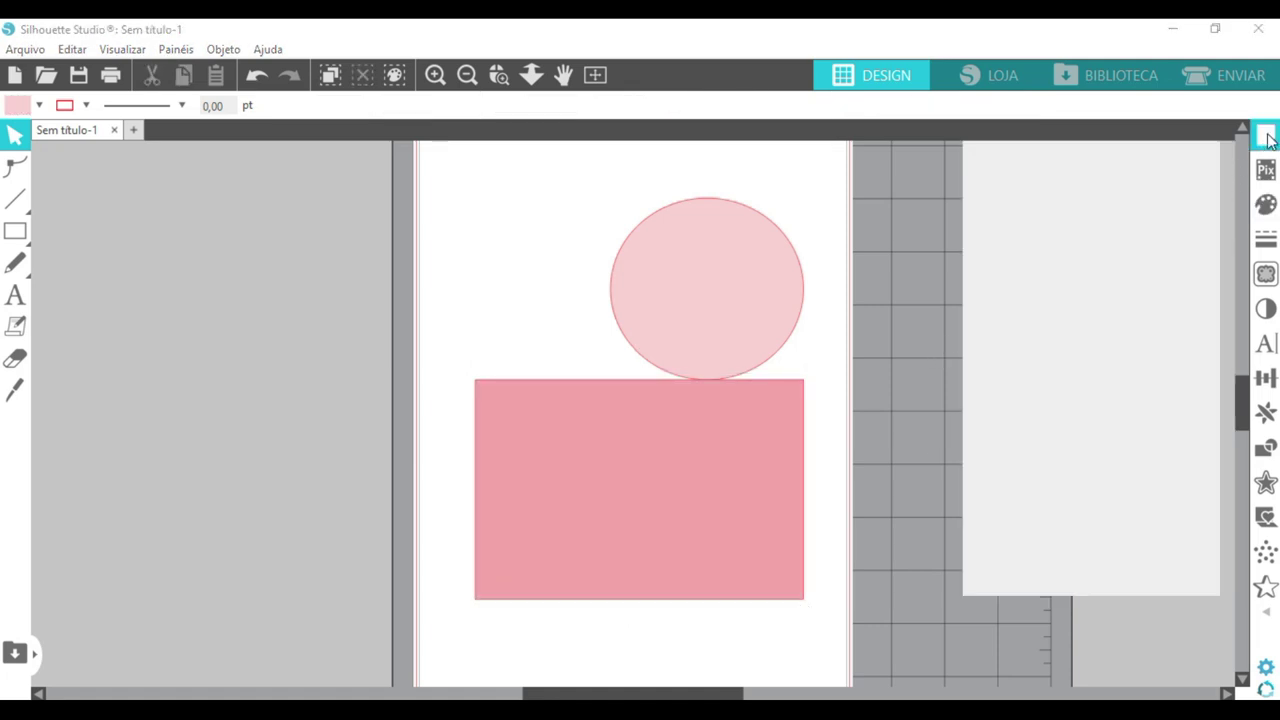
click(1038, 173)
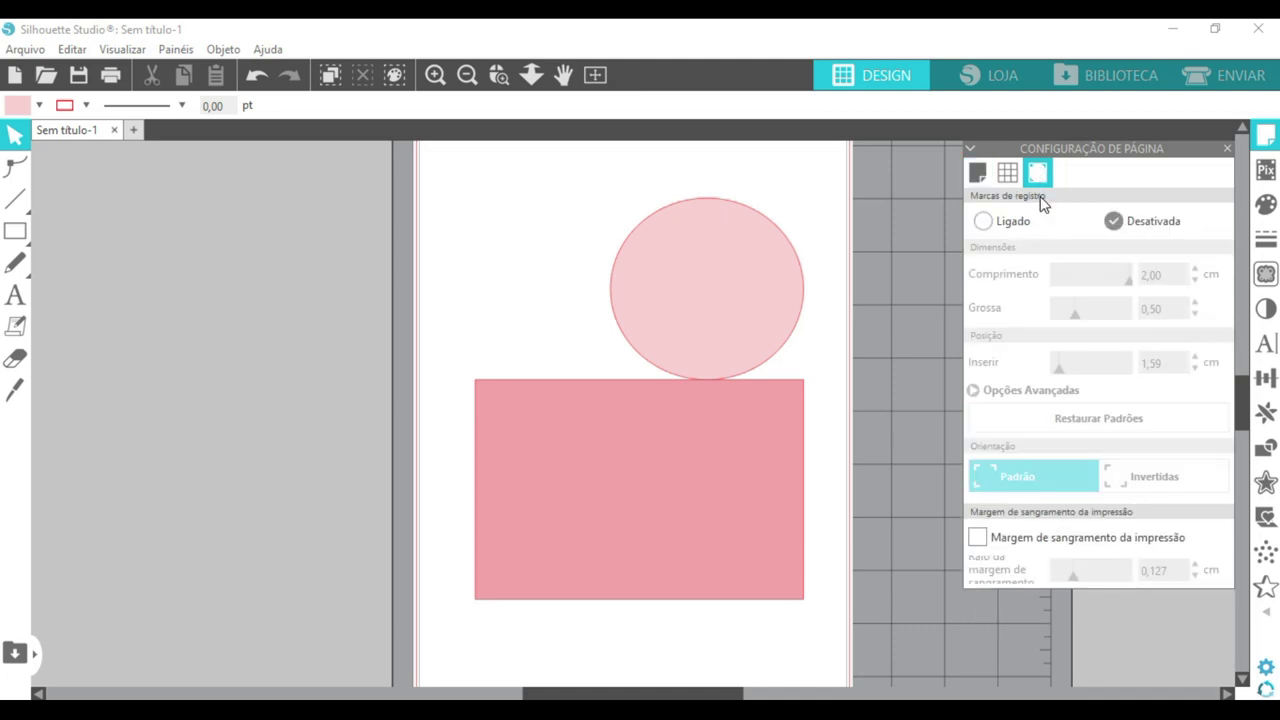
click(983, 221)
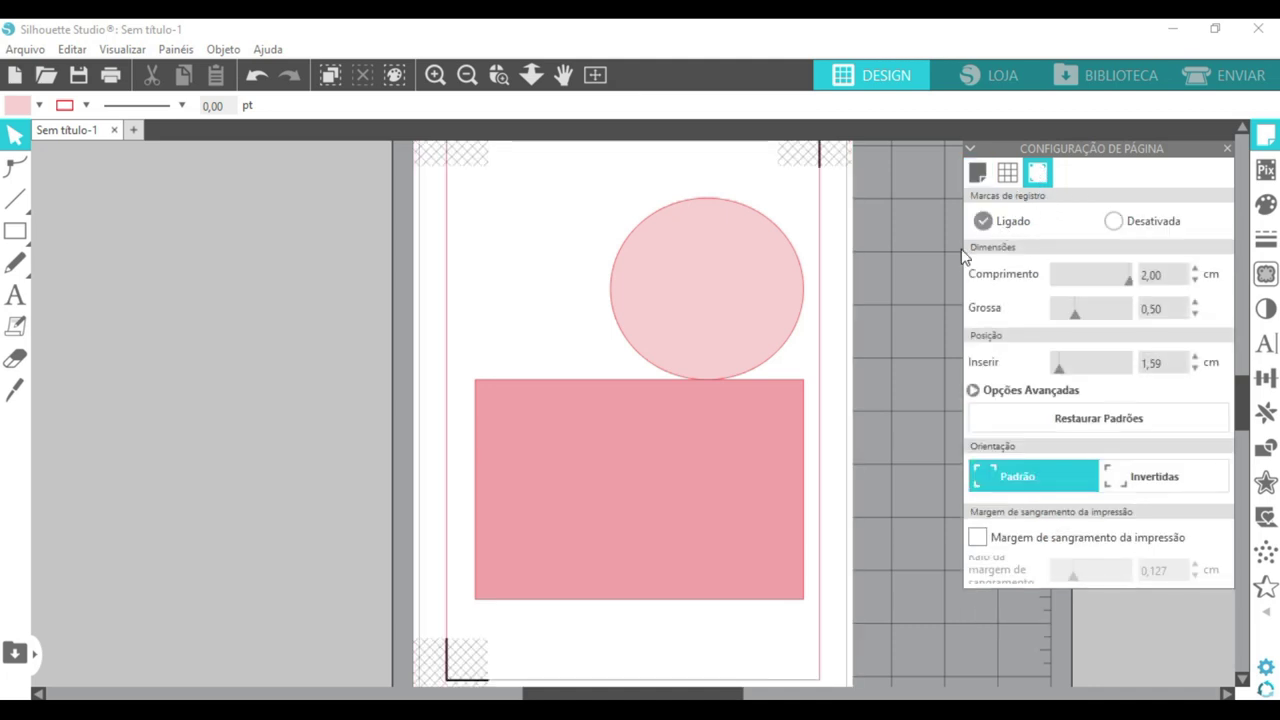
click(1227, 148)
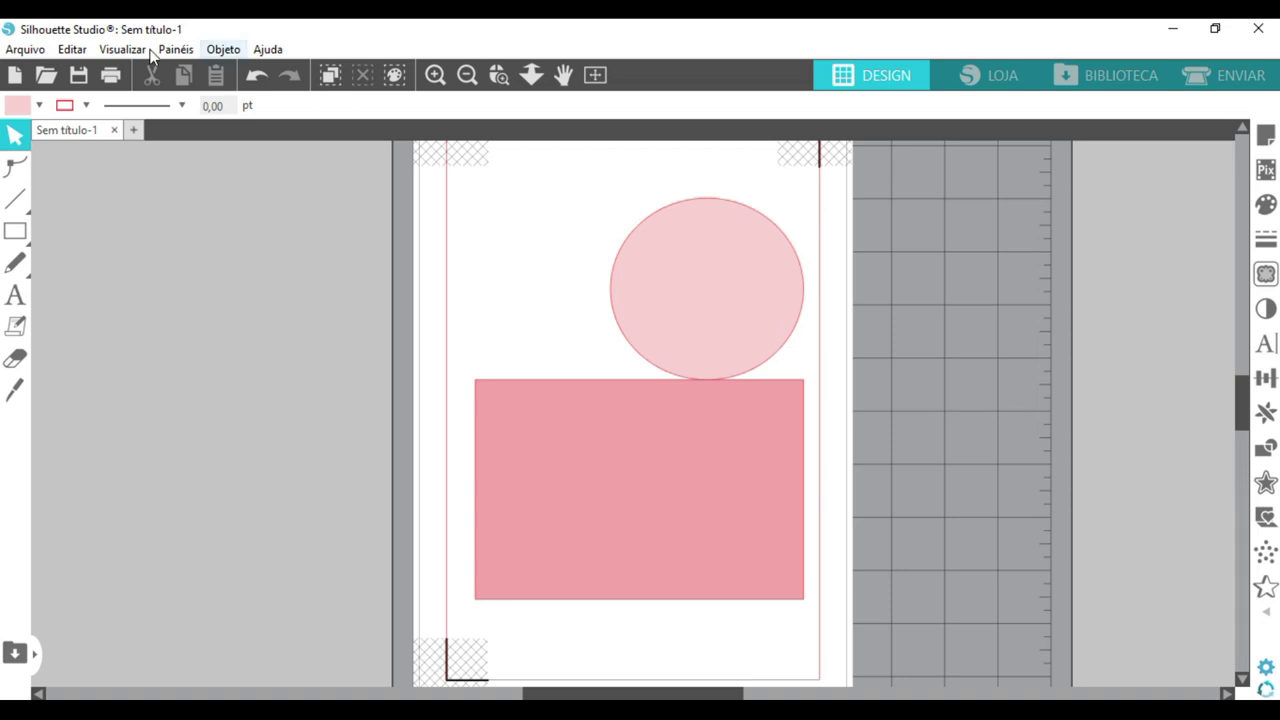
Open the print preview of the page and examine its shapes and registration marks at different zoom levels
click(25, 49)
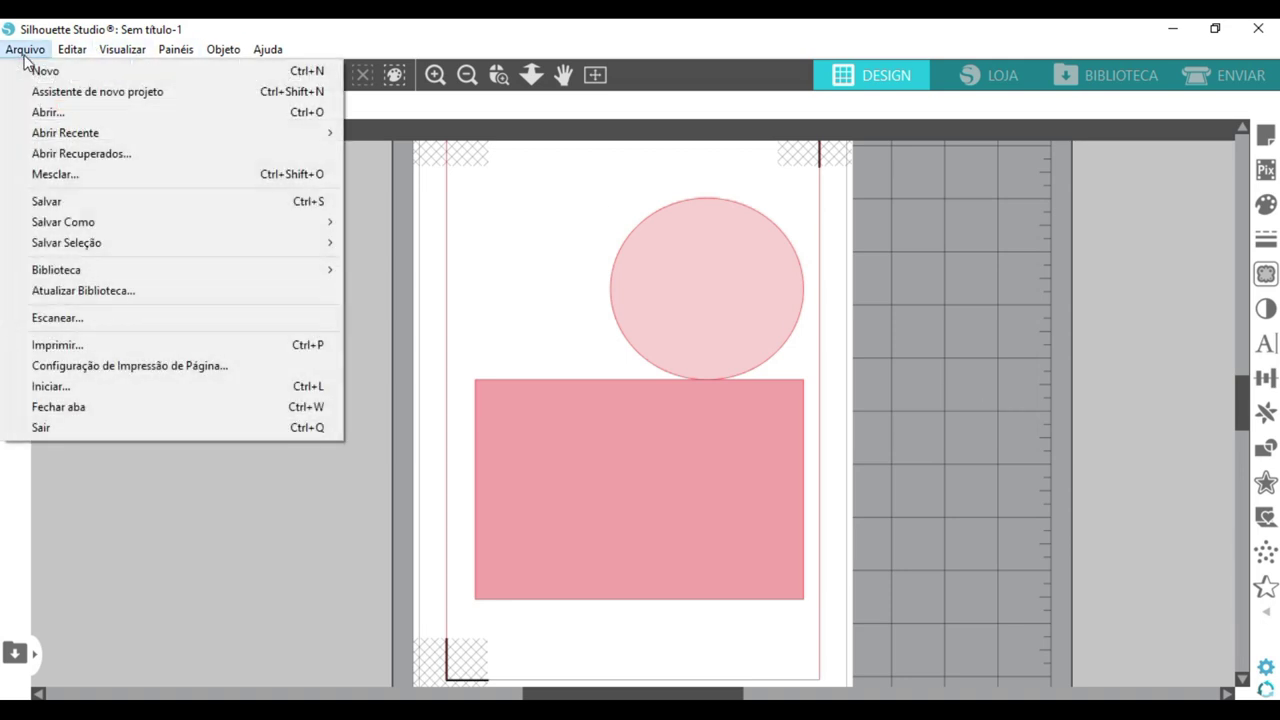
click(57, 345)
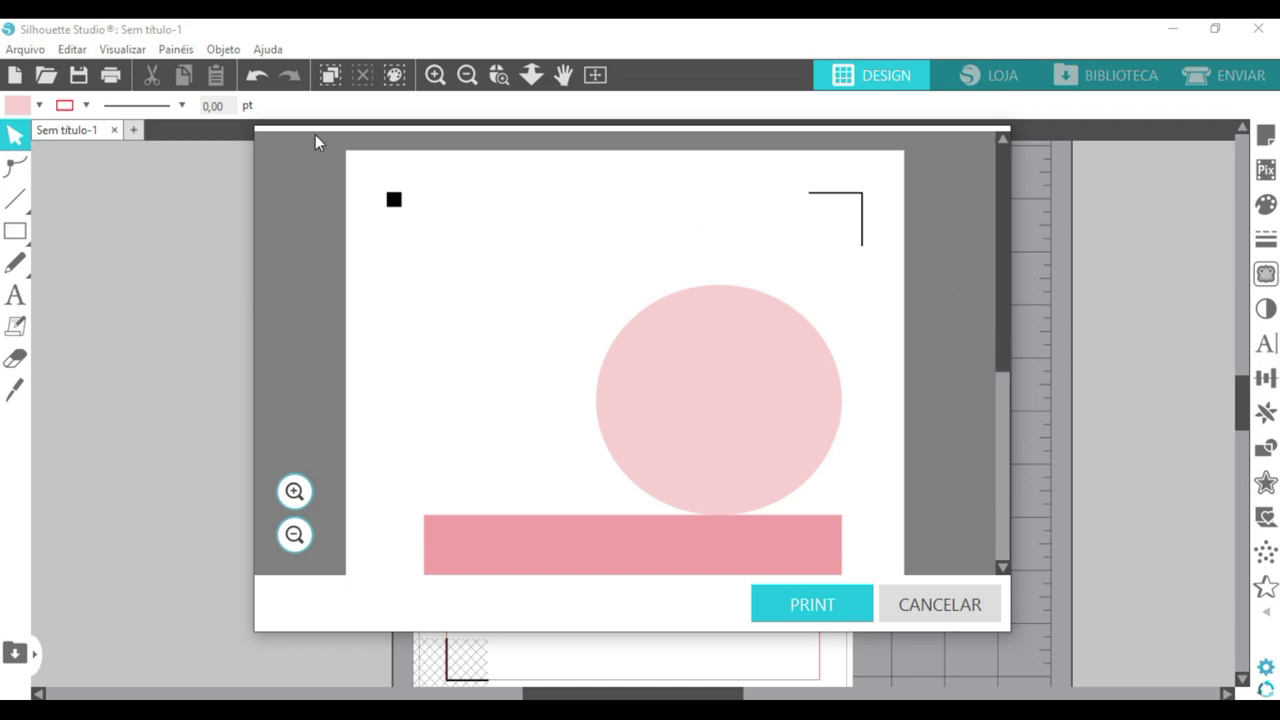
drag(1002, 187, 1025, 406)
drag(1014, 351, 1015, 281)
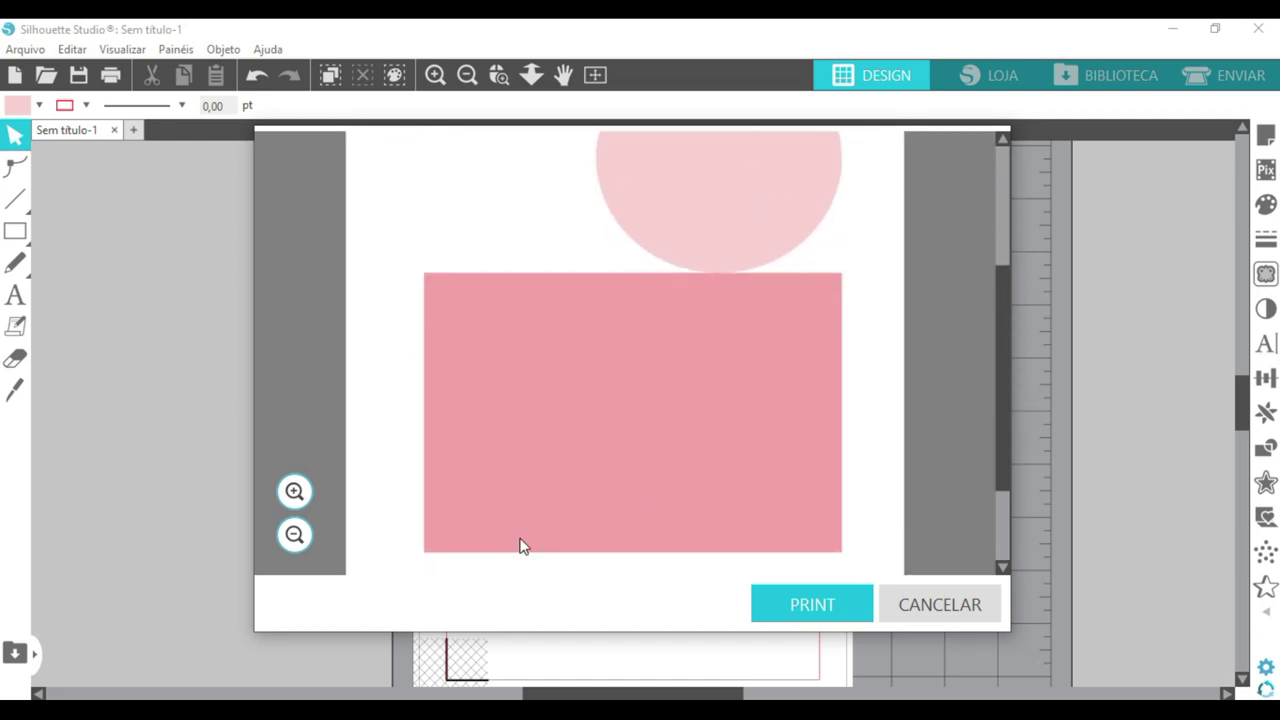
click(294, 536)
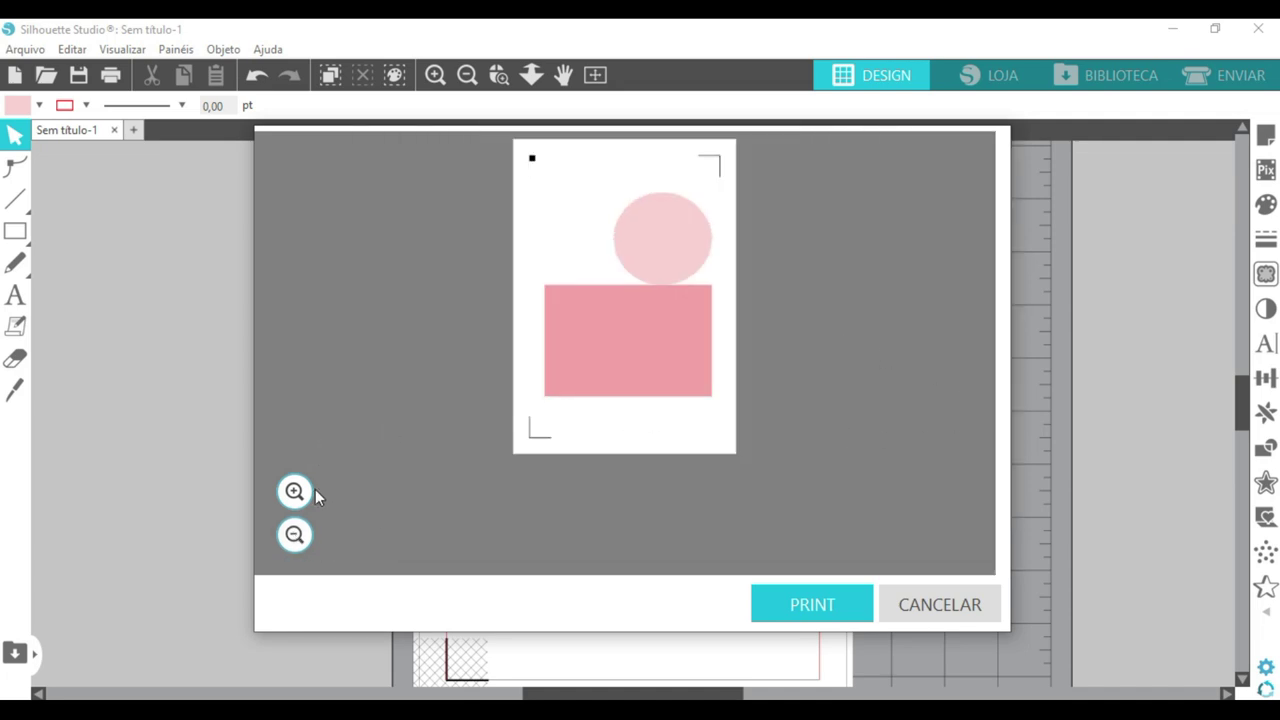
click(294, 491)
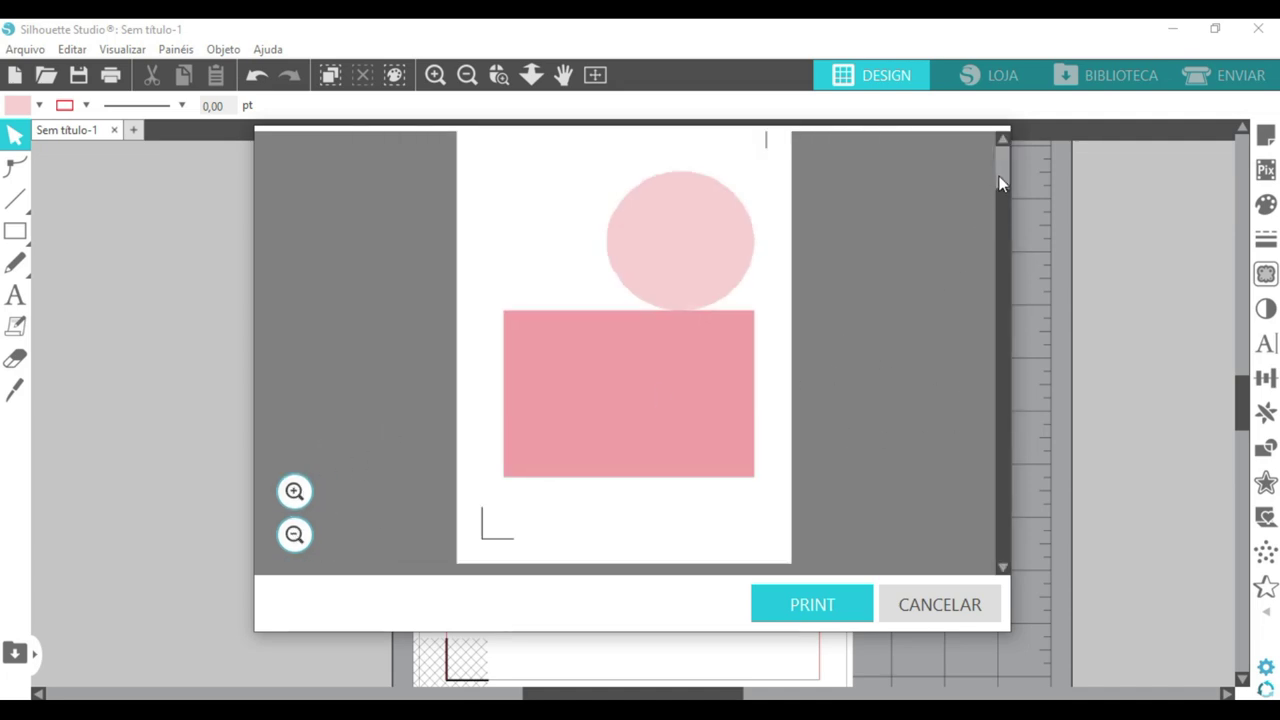
scroll(1000, 183, up, 2)
click(294, 534)
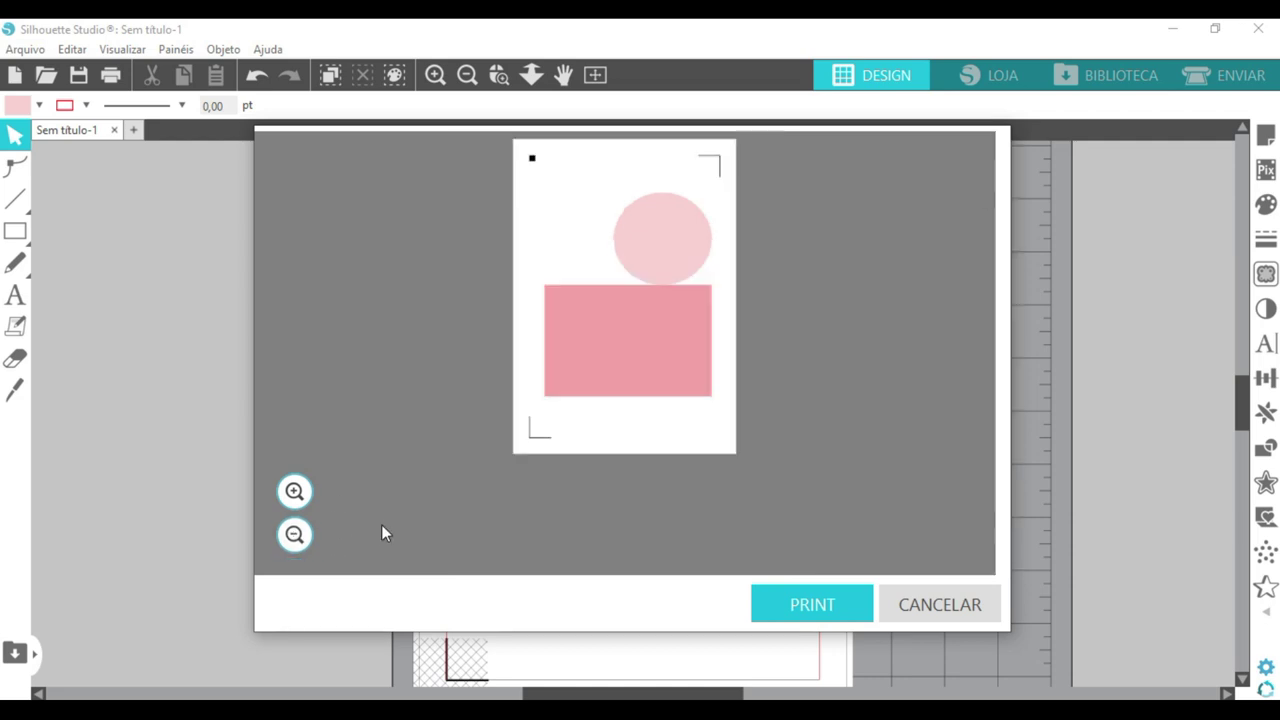
Check the printer selection from the preview by choosing EPSON L1800 corante, and leave both print windows without printing
click(823, 612)
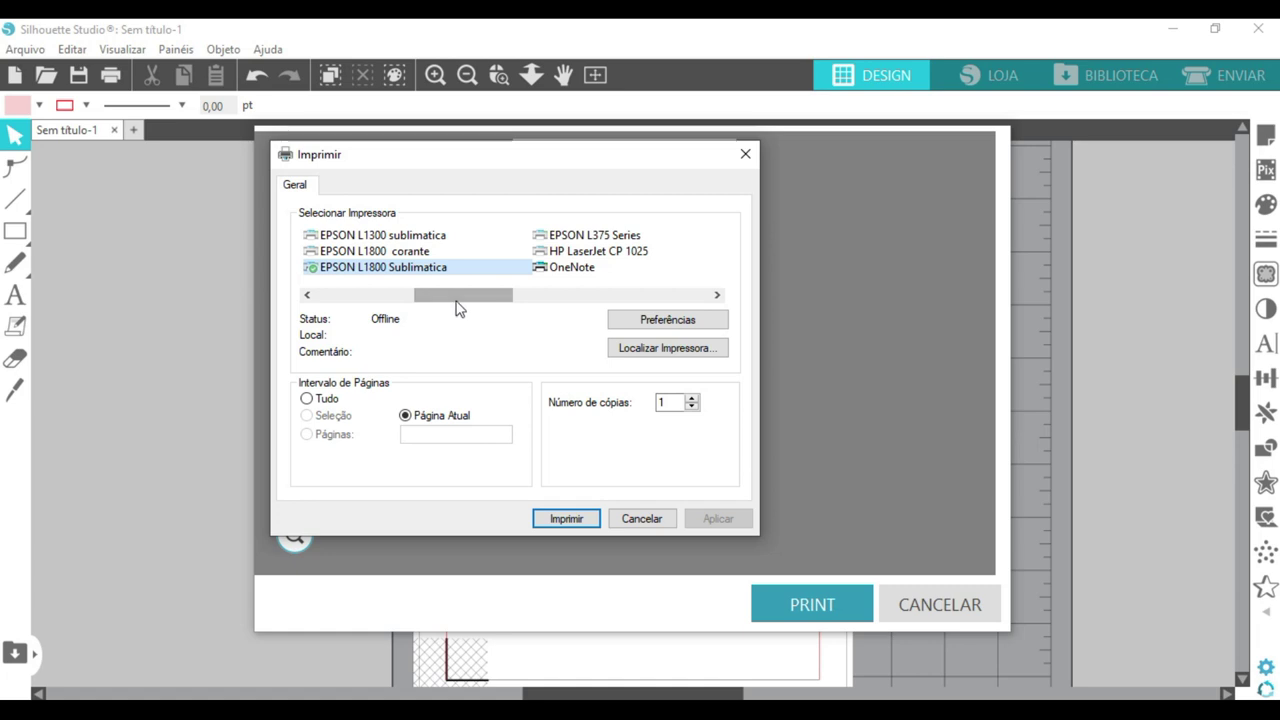
click(420, 256)
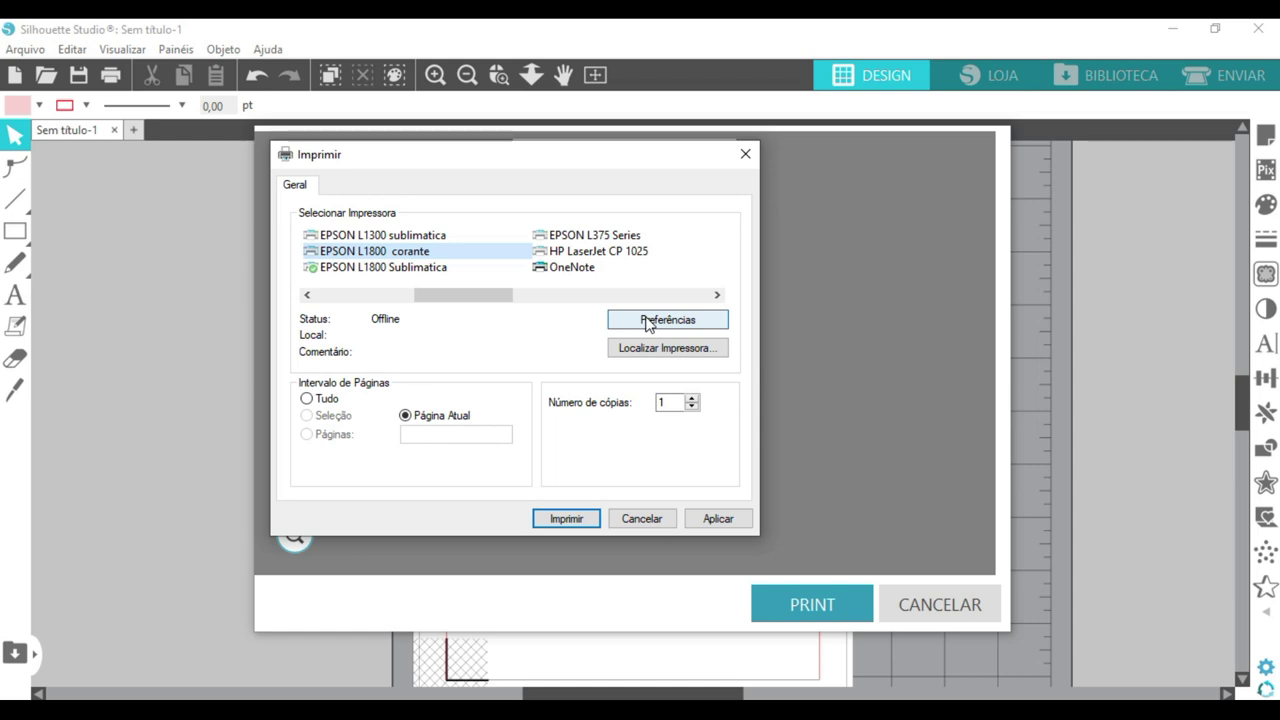
click(648, 518)
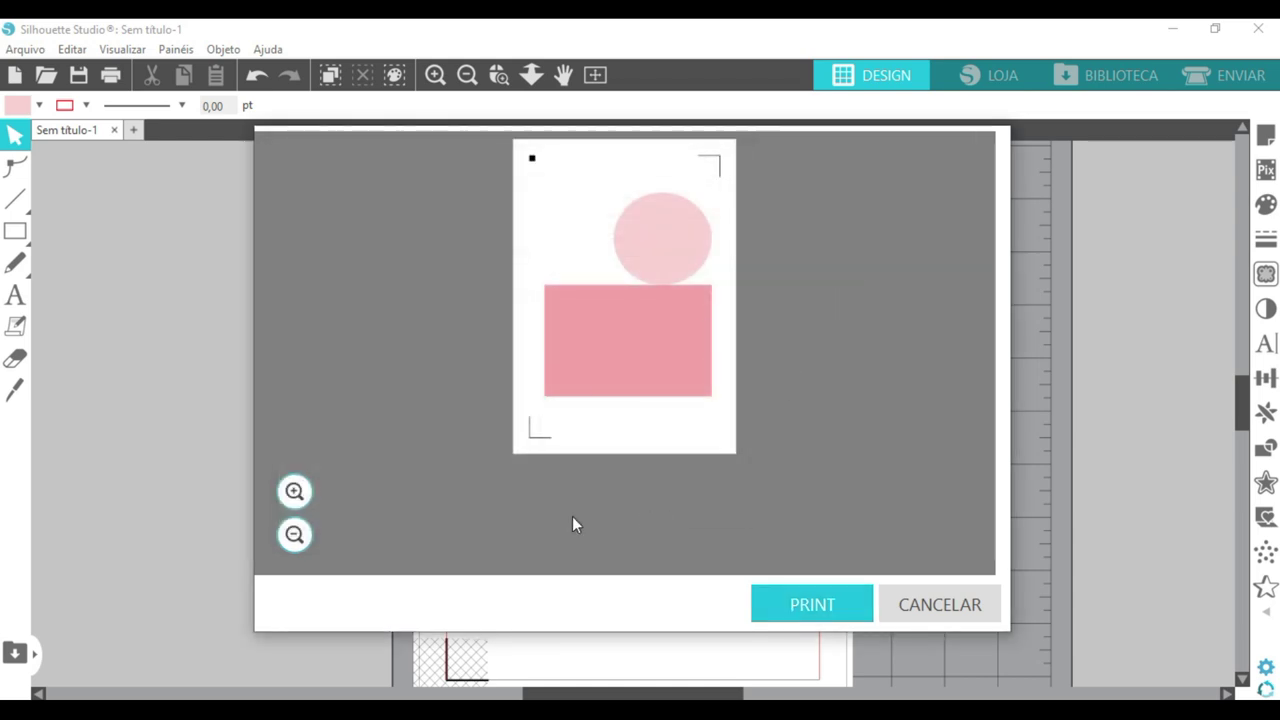
click(888, 606)
Delete the ellipse and the rectangle, and merge the Galinha-Pintadinha-Saia-Rosa-PNG-21 image into the page
drag(1002, 509, 686, 334)
key(Delete)
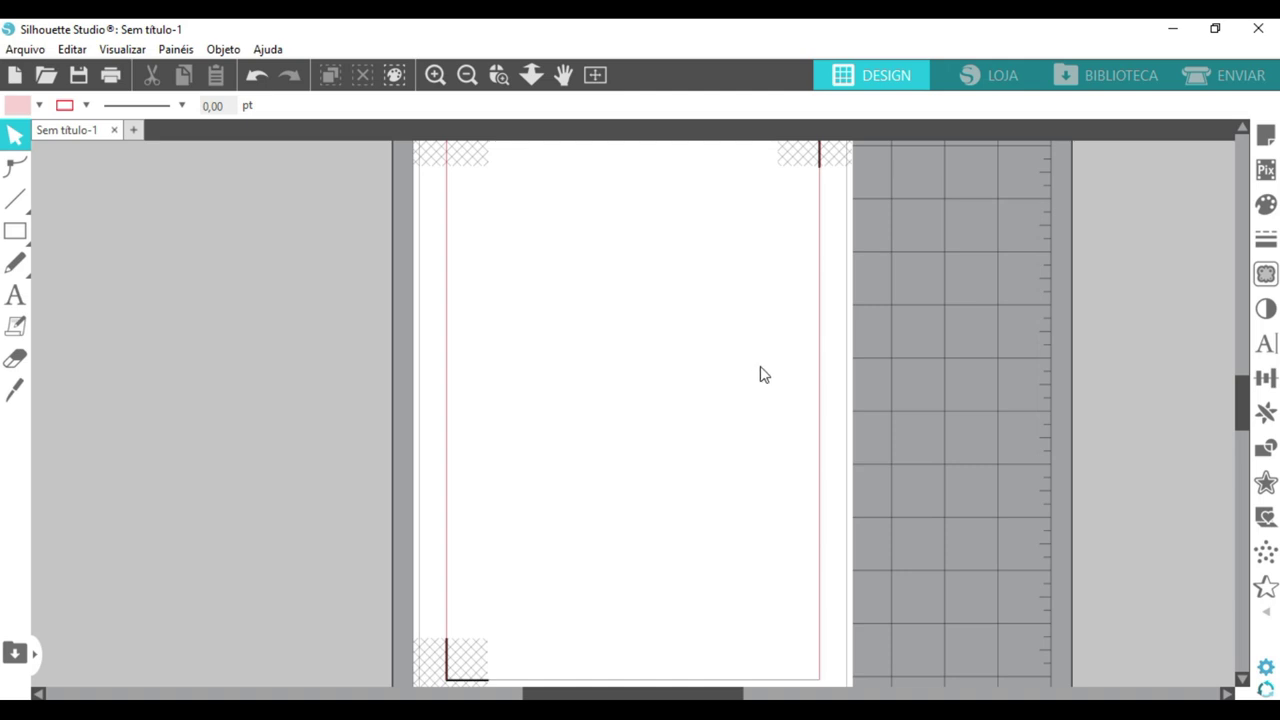
click(22, 50)
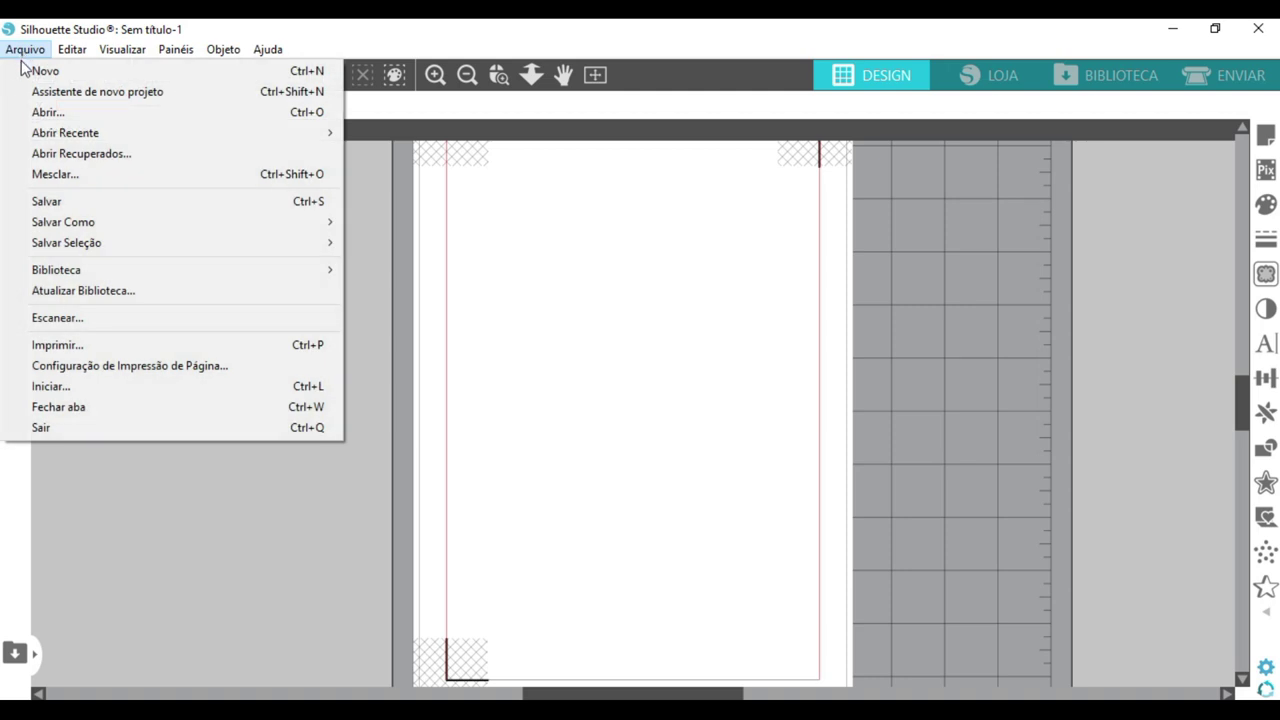
click(53, 175)
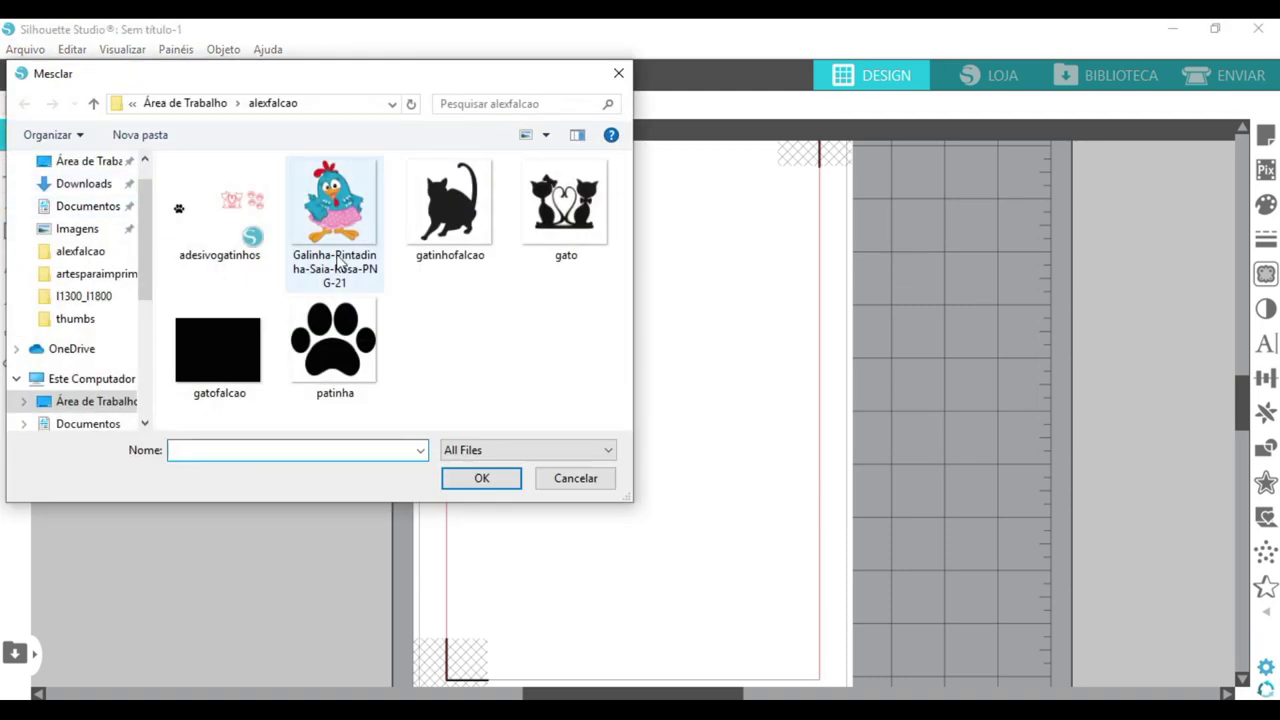
click(333, 222)
click(481, 477)
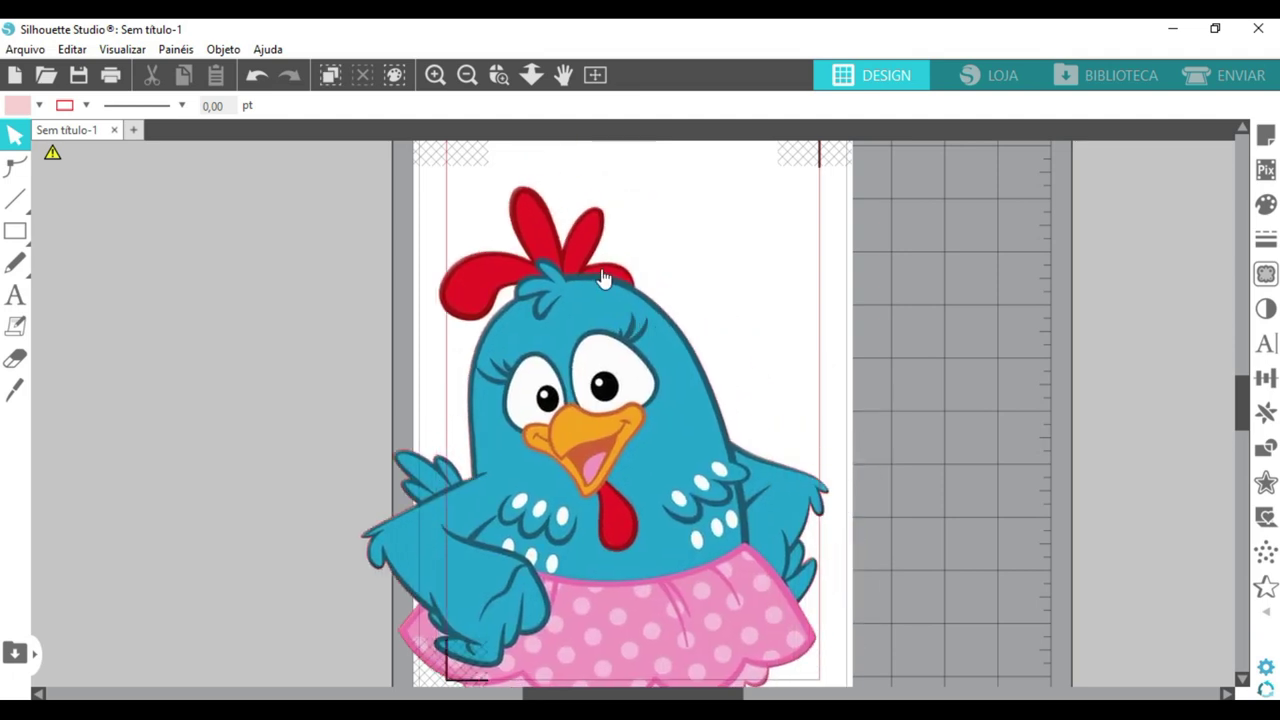
Scale the hen image down to about 15.8 × 21.9 cm and place it inside the registration marks
click(634, 307)
drag(835, 232, 698, 421)
drag(560, 562, 673, 314)
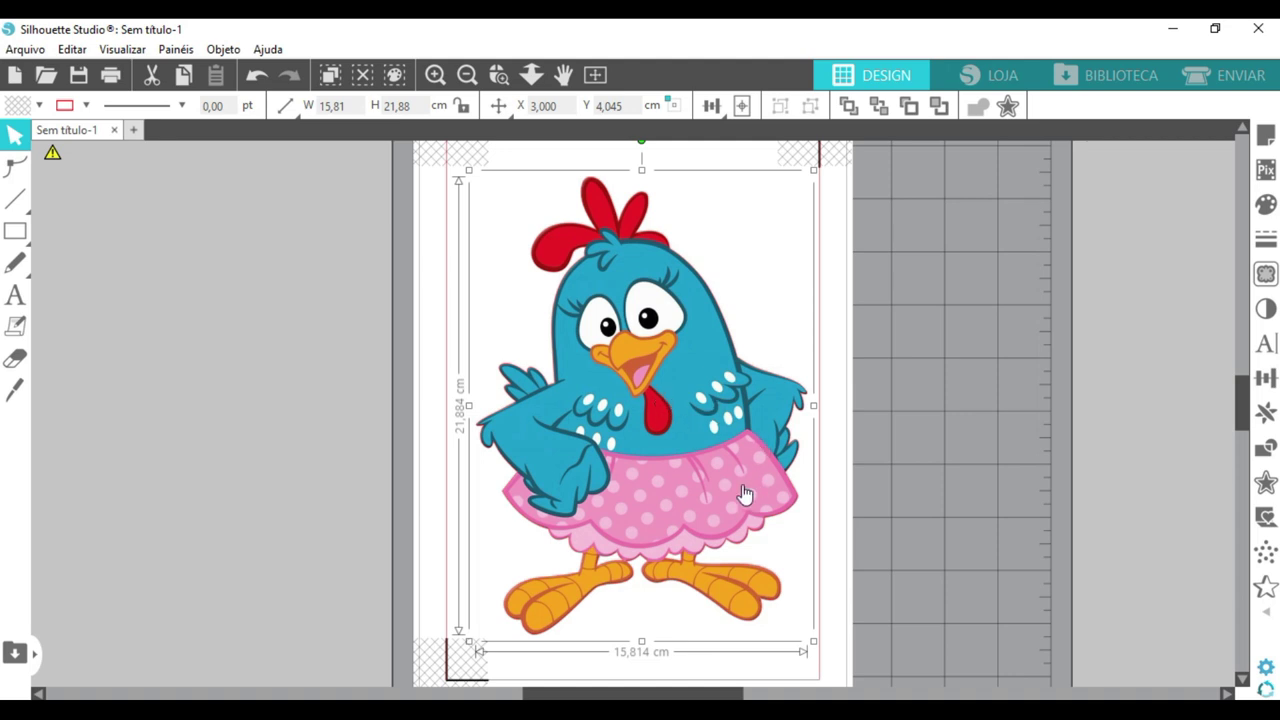
Inspect the hen's head up close, check the image's cut outline in the send view, and return to the full design page
click(498, 76)
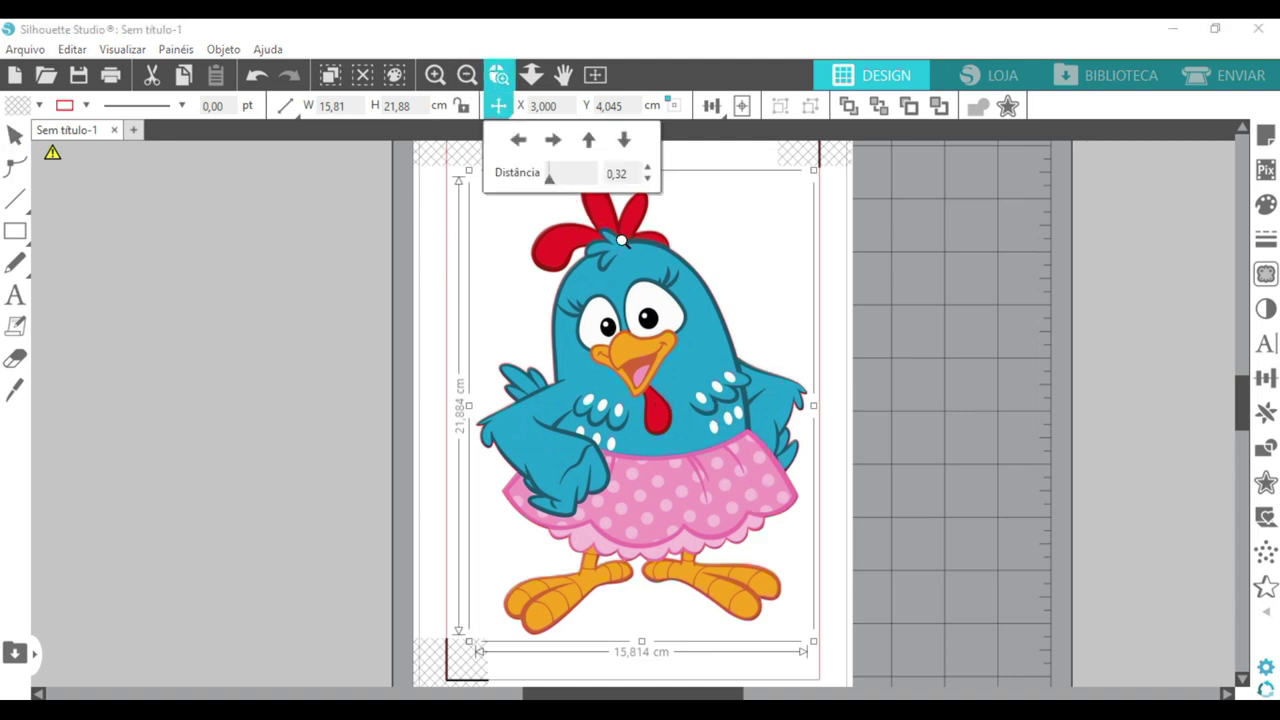
drag(550, 199, 714, 286)
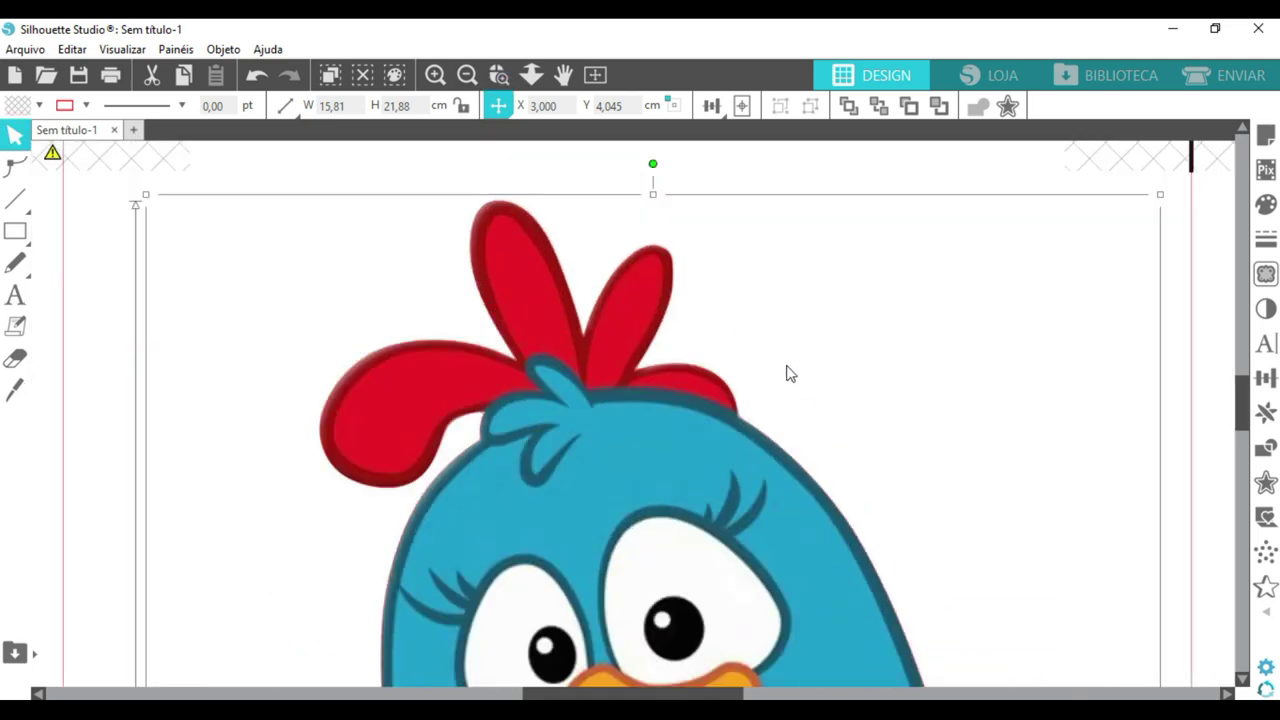
click(595, 75)
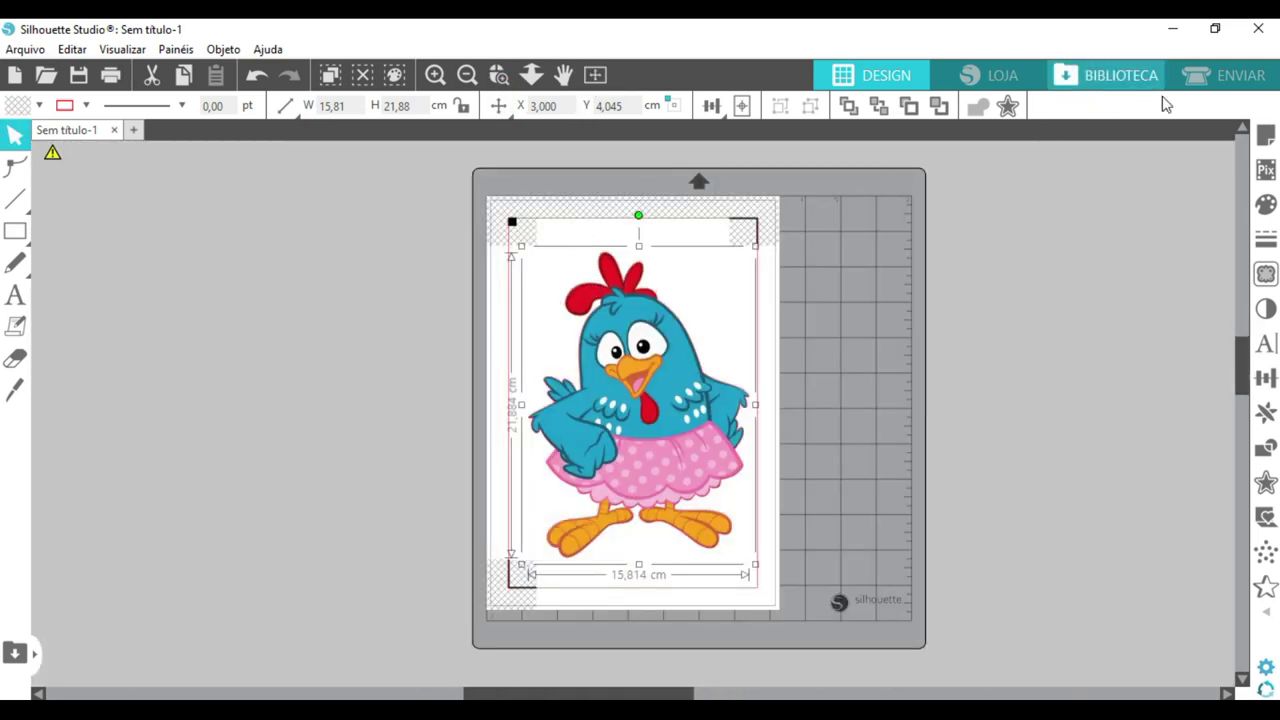
click(1238, 78)
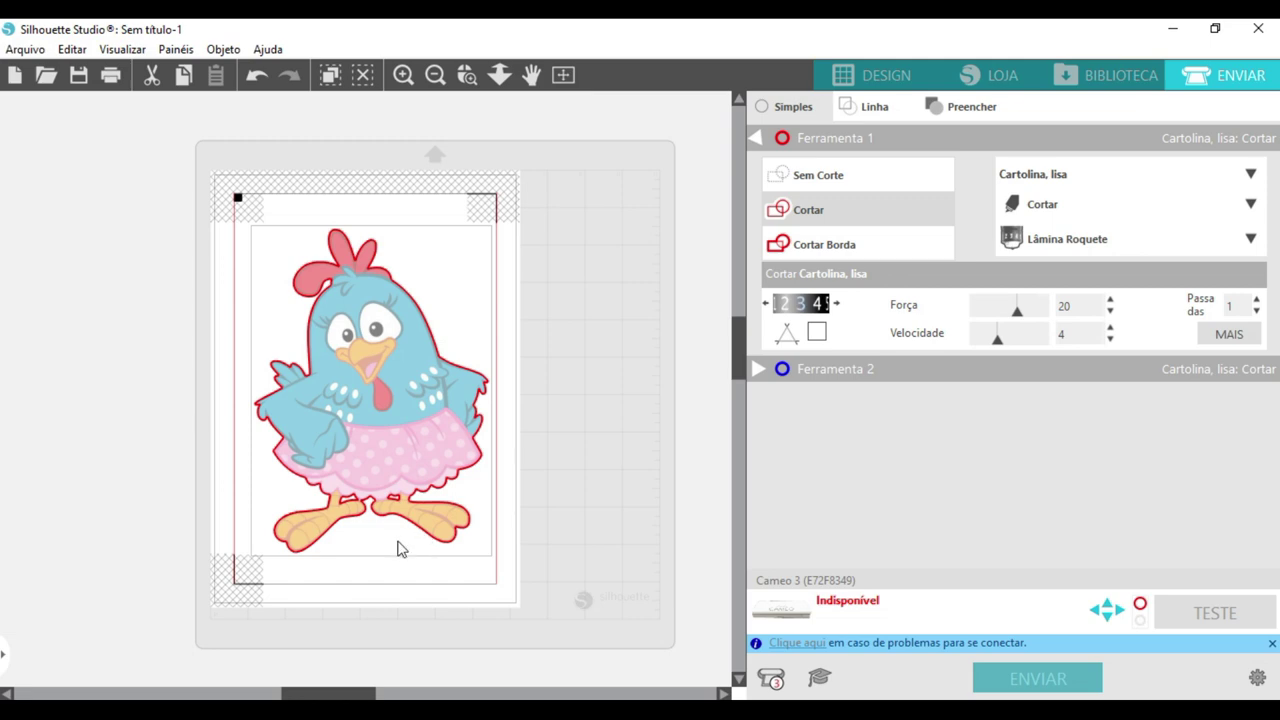
click(880, 86)
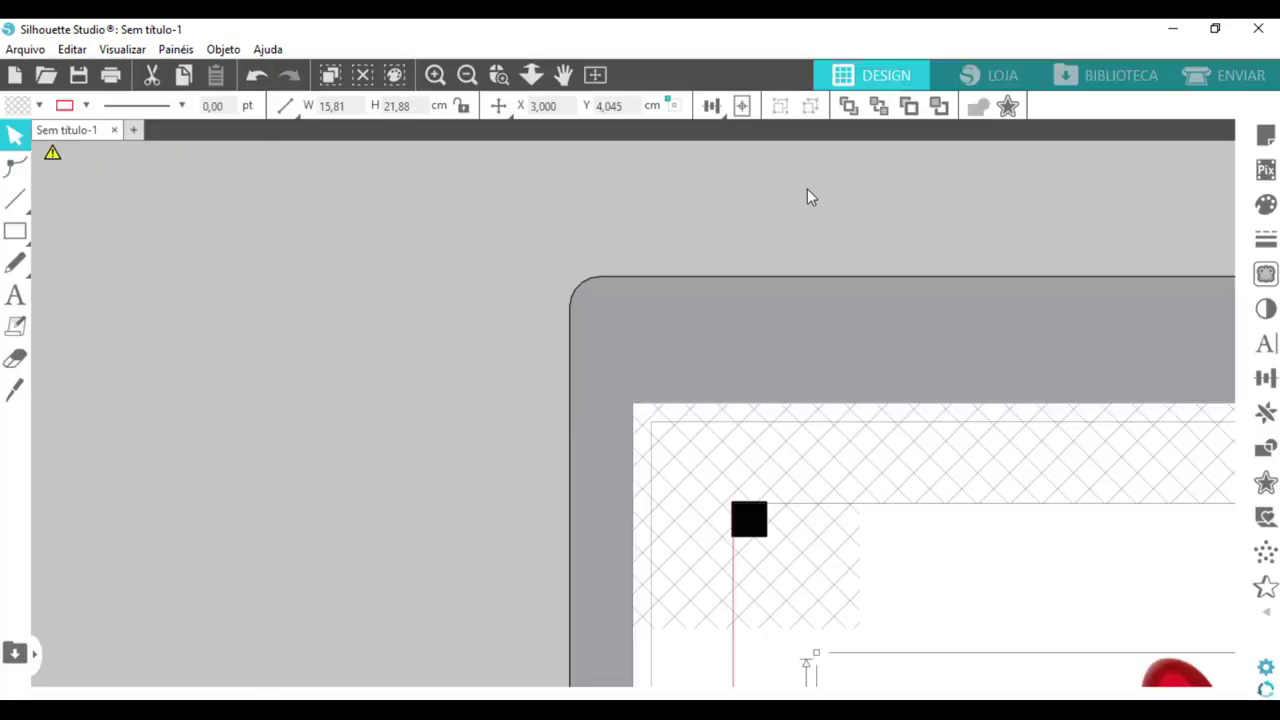
click(596, 76)
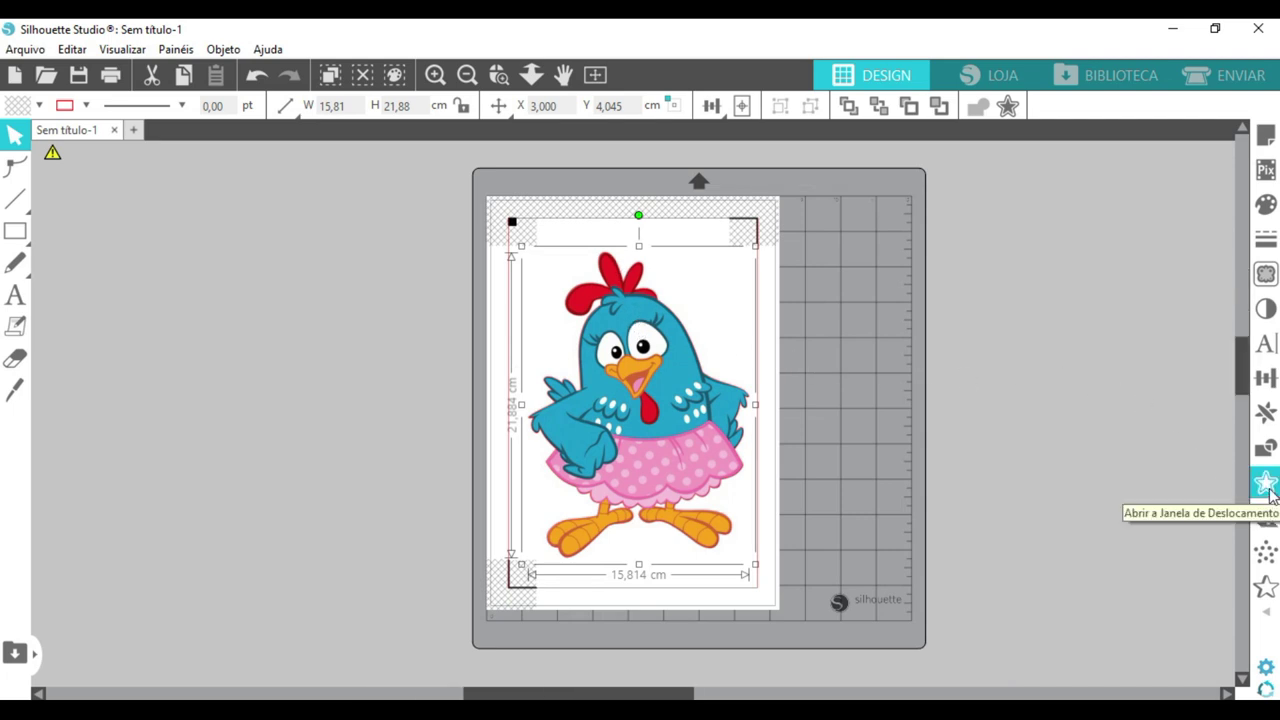
Create a 0.2 cm offset outline around the hen image
click(1266, 484)
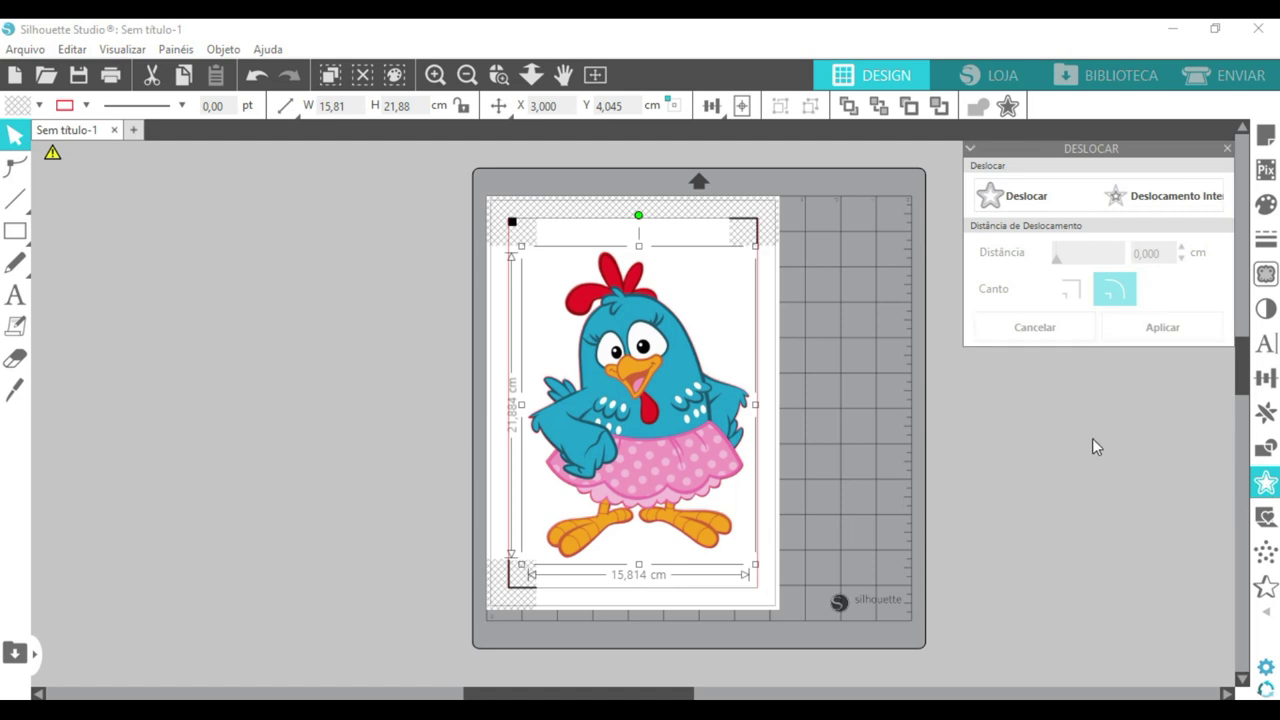
click(1008, 194)
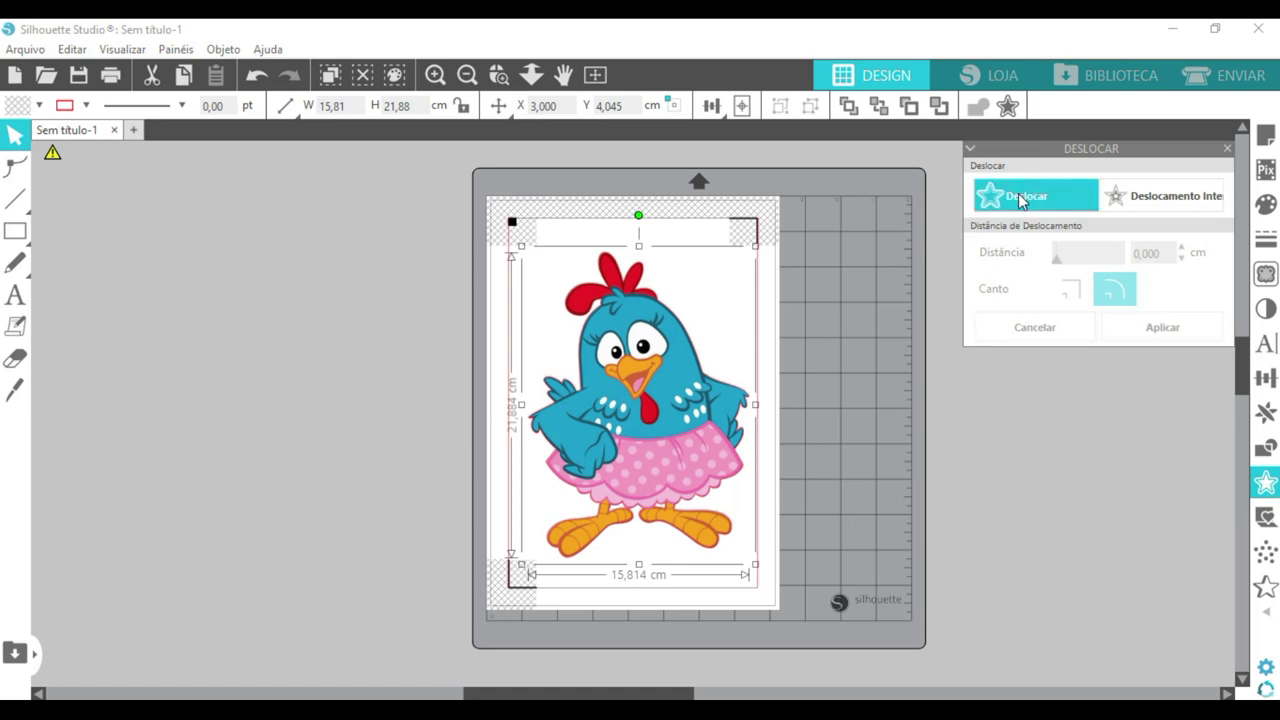
click(982, 426)
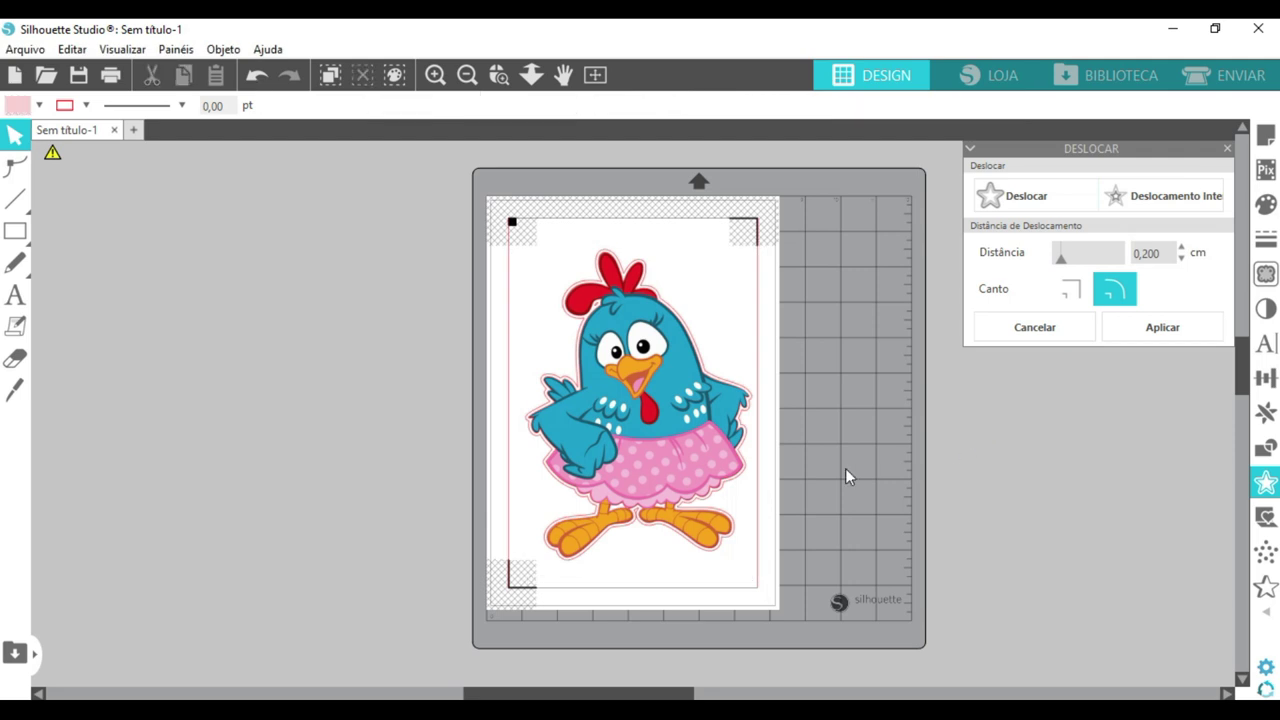
Release the compound path of the offset outline around the hen
click(736, 490)
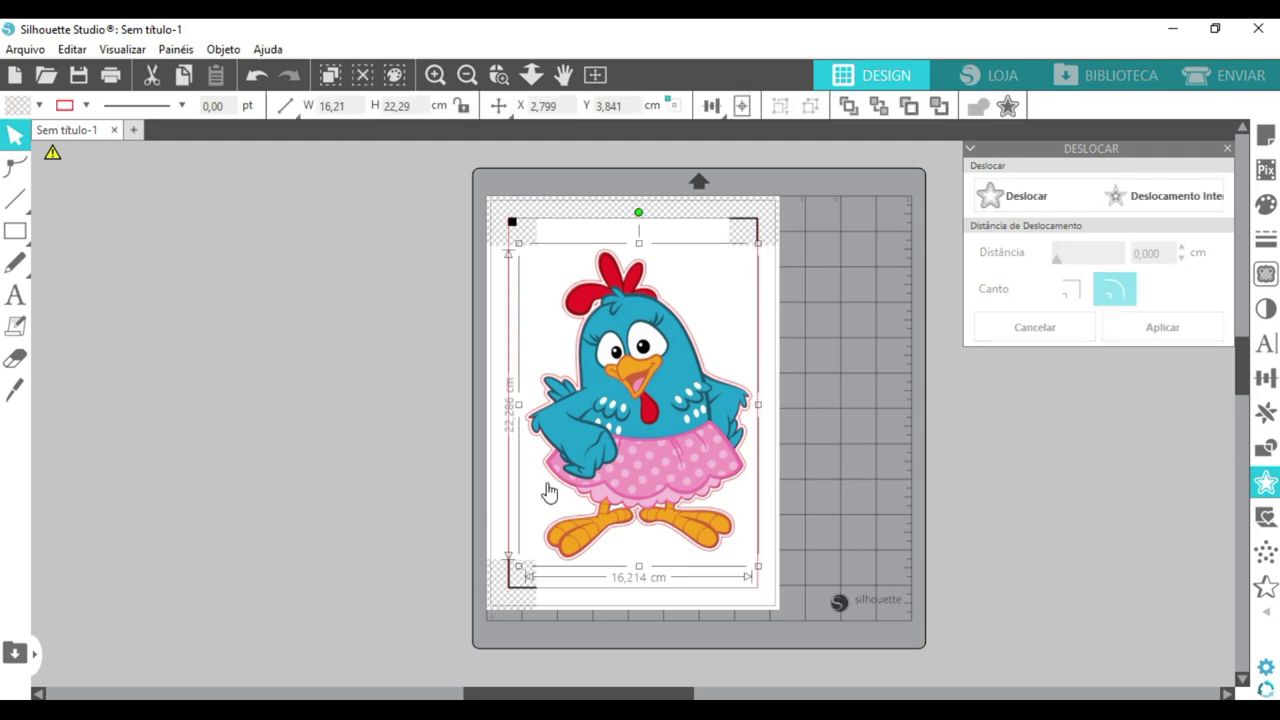
click(223, 49)
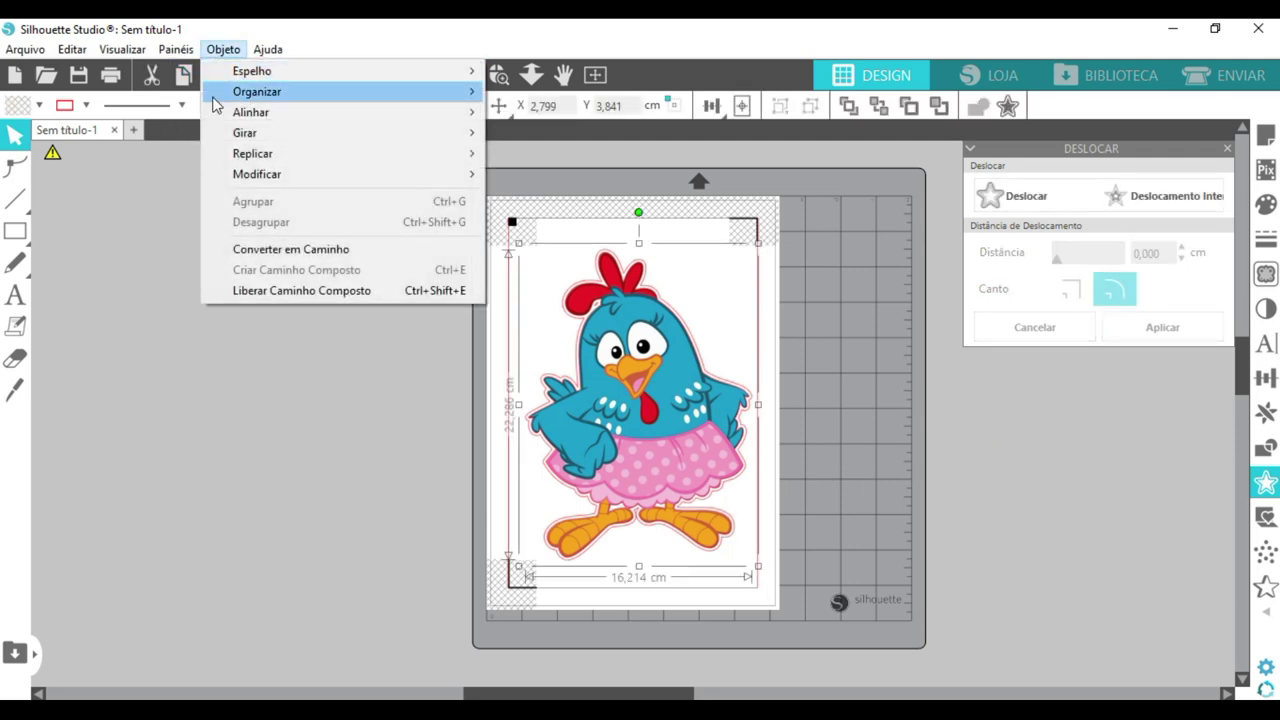
click(255, 293)
Try moving the released outline away from the hen, and undo the move
click(700, 562)
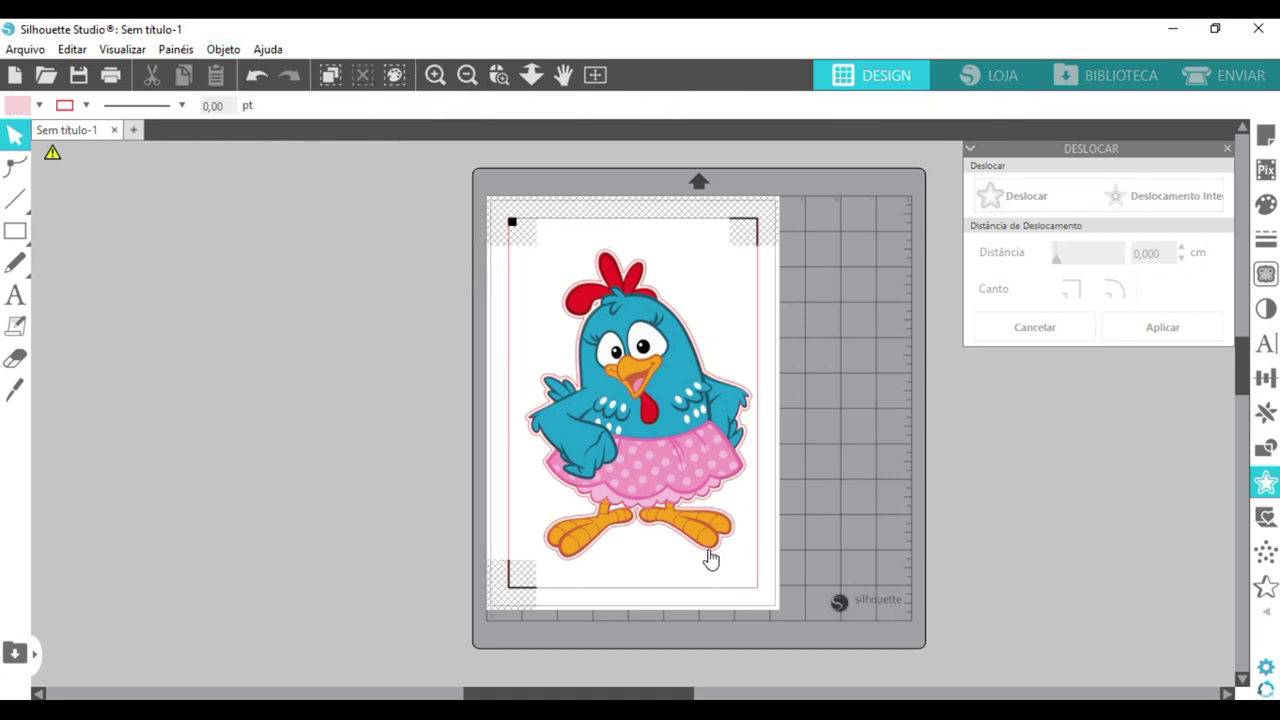
drag(704, 560, 563, 623)
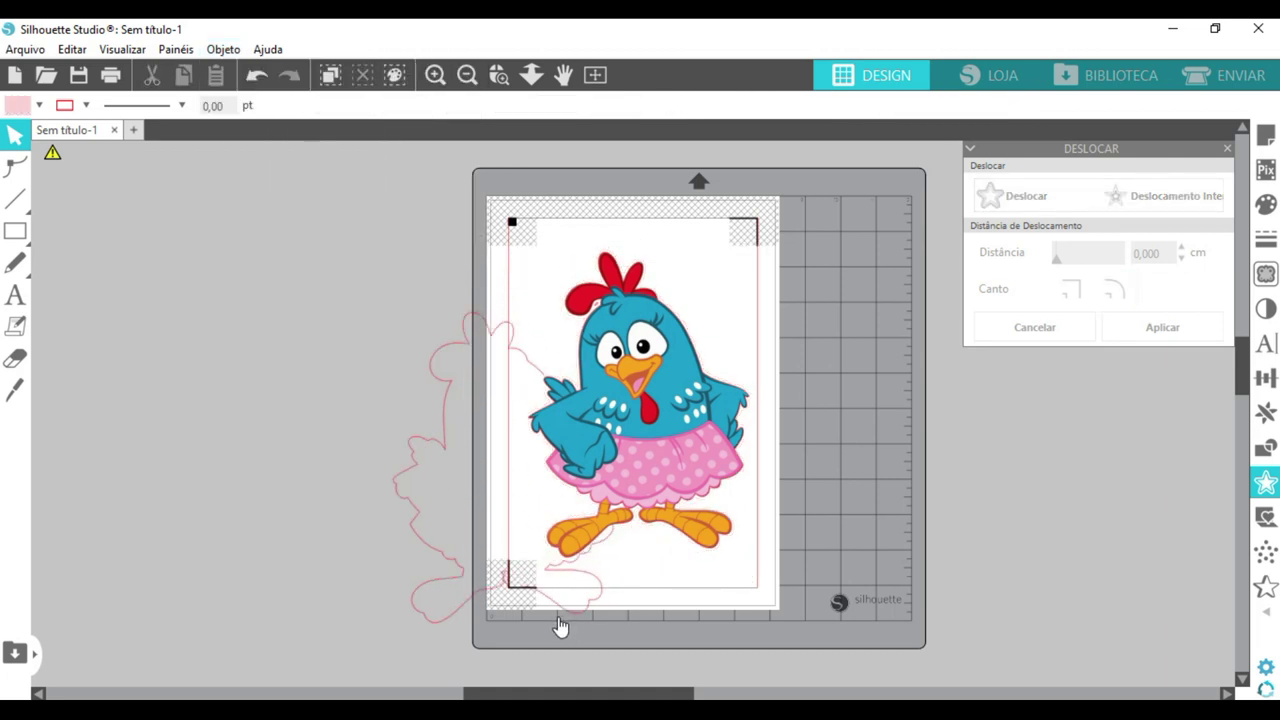
key(ctrl+z)
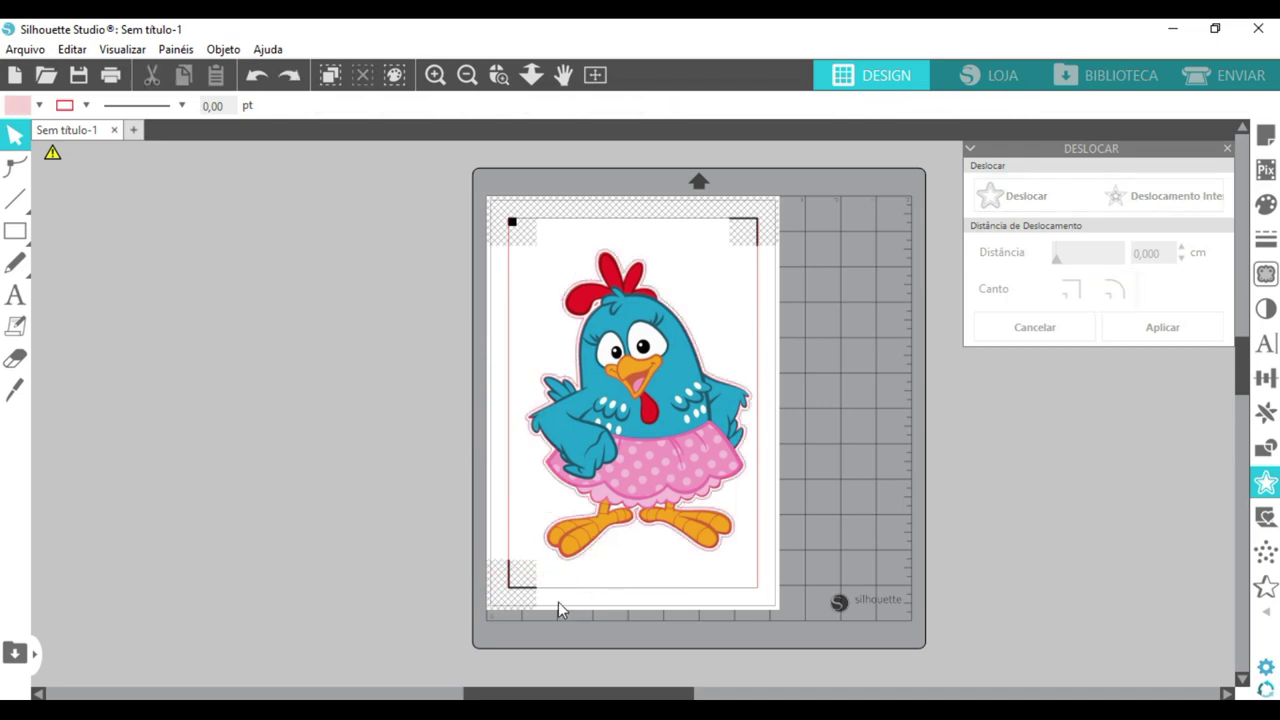
Set the hen image itself to no cut in the send view, keeping only the offset outline as a cut line
click(1222, 84)
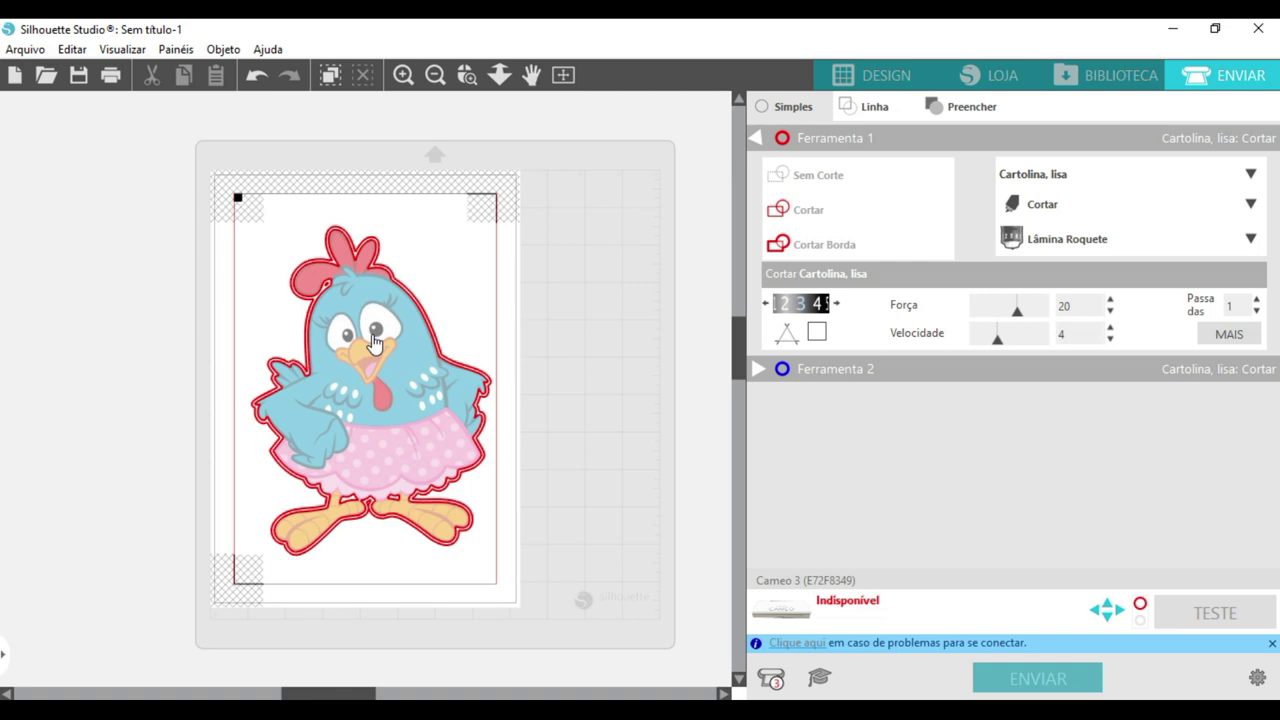
click(373, 343)
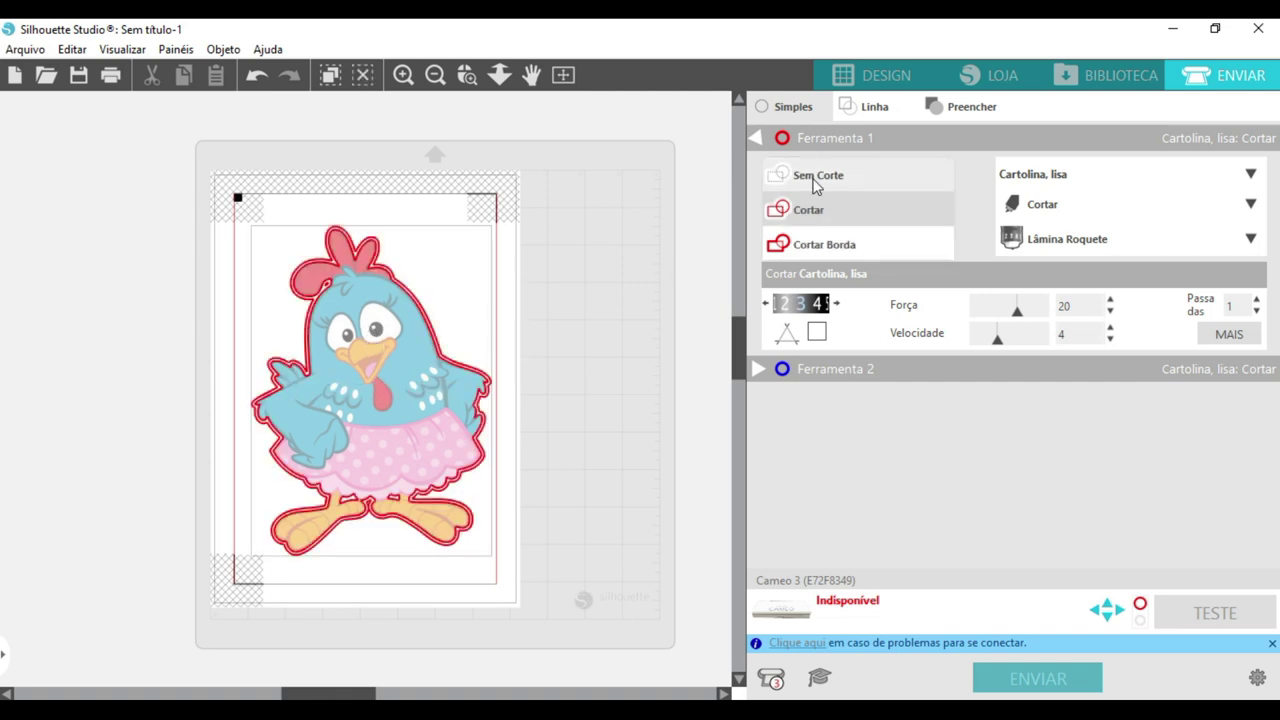
click(815, 186)
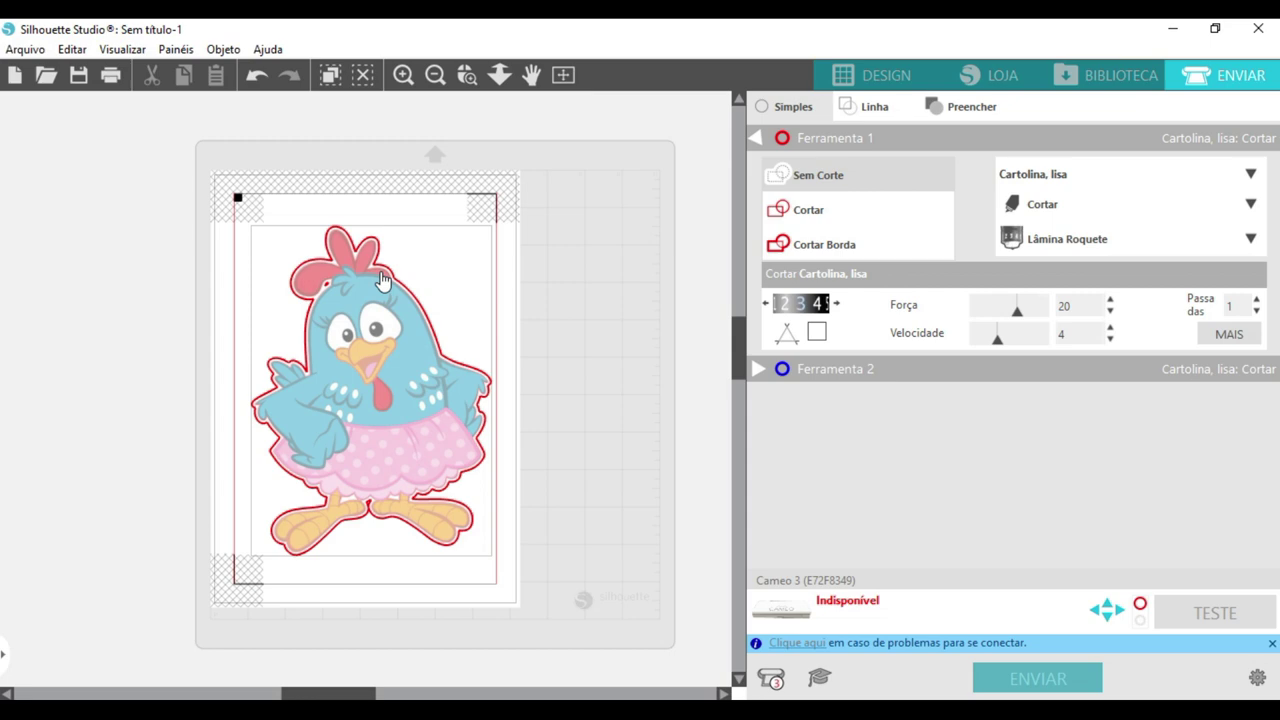
Return to the design view and move the hen together with its offset outline off the page onto the empty workspace
click(877, 88)
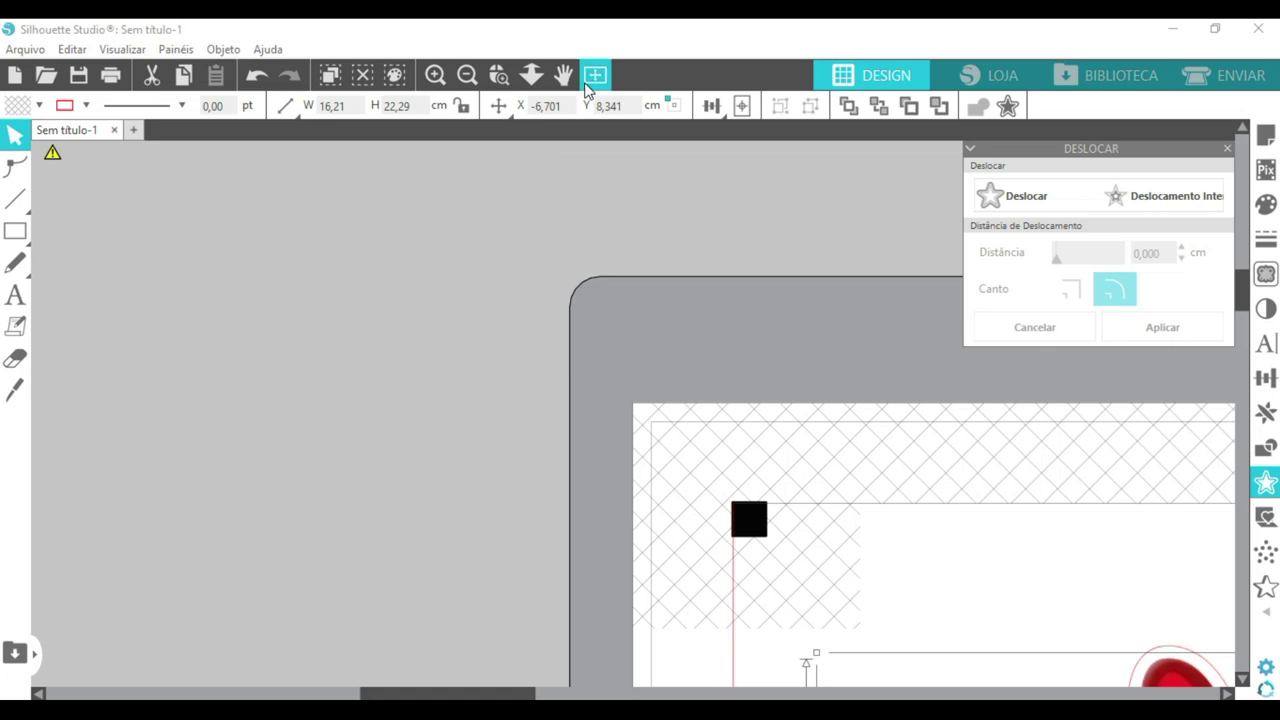
click(595, 75)
click(348, 321)
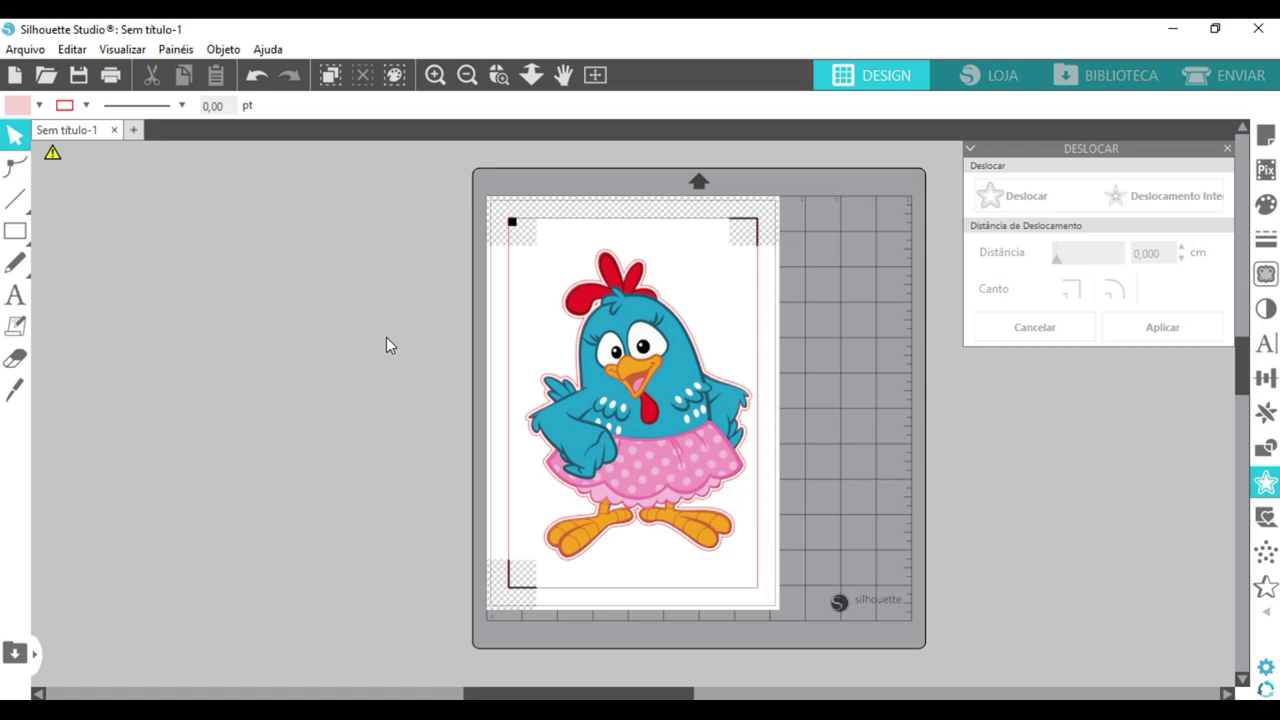
drag(388, 344, 834, 530)
drag(675, 450, 298, 372)
click(430, 608)
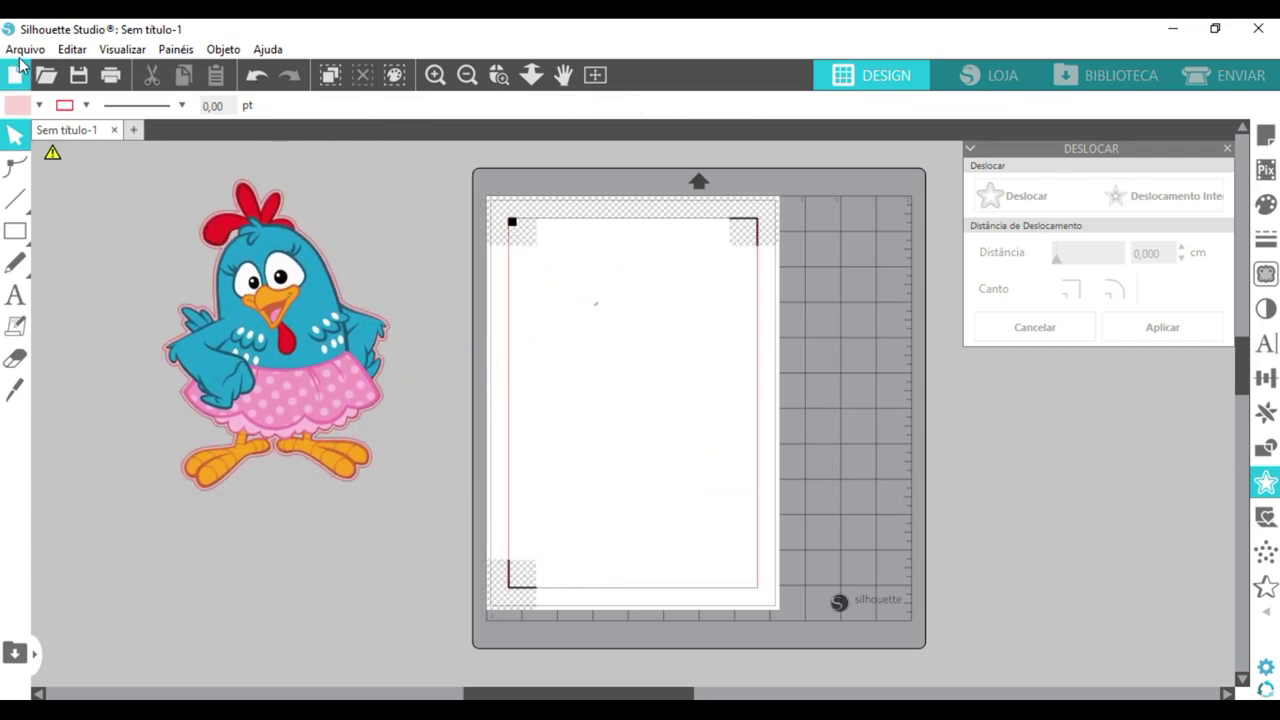
Try merging the gatinhofalcao cat image onto the page, and delete the cat again
click(25, 49)
click(45, 171)
double_click(449, 205)
drag(580, 313, 664, 420)
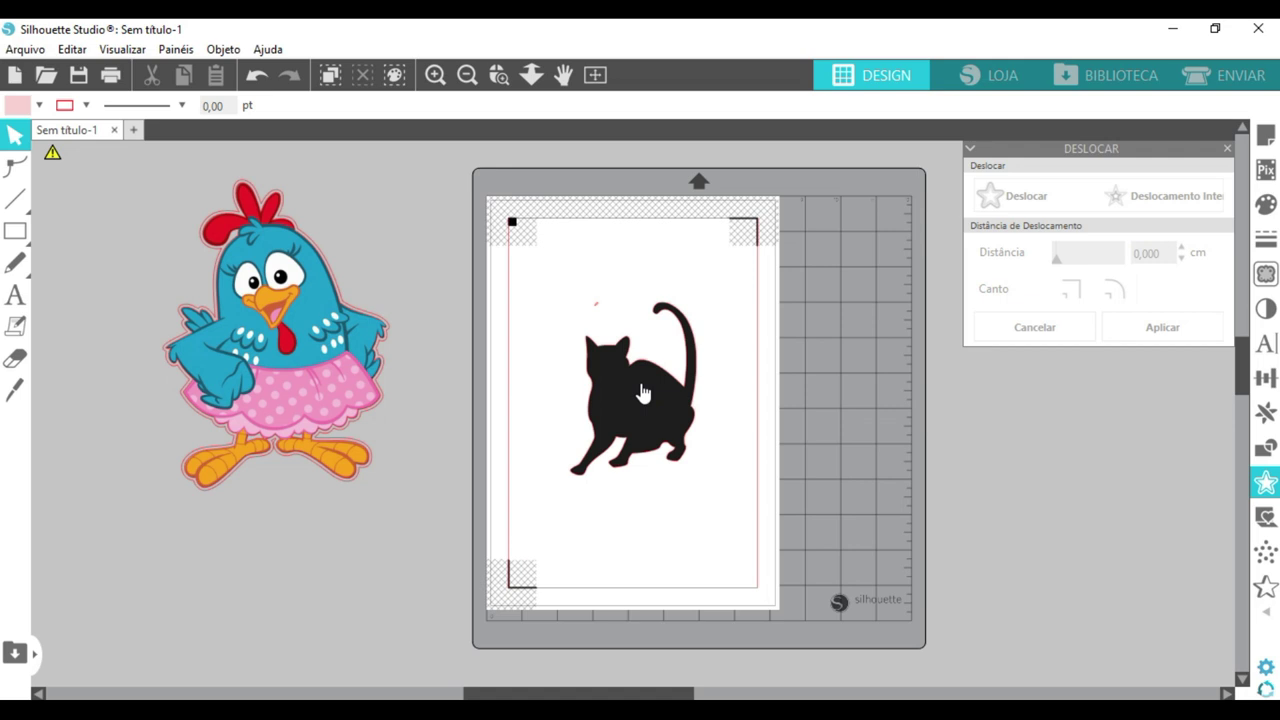
click(643, 393)
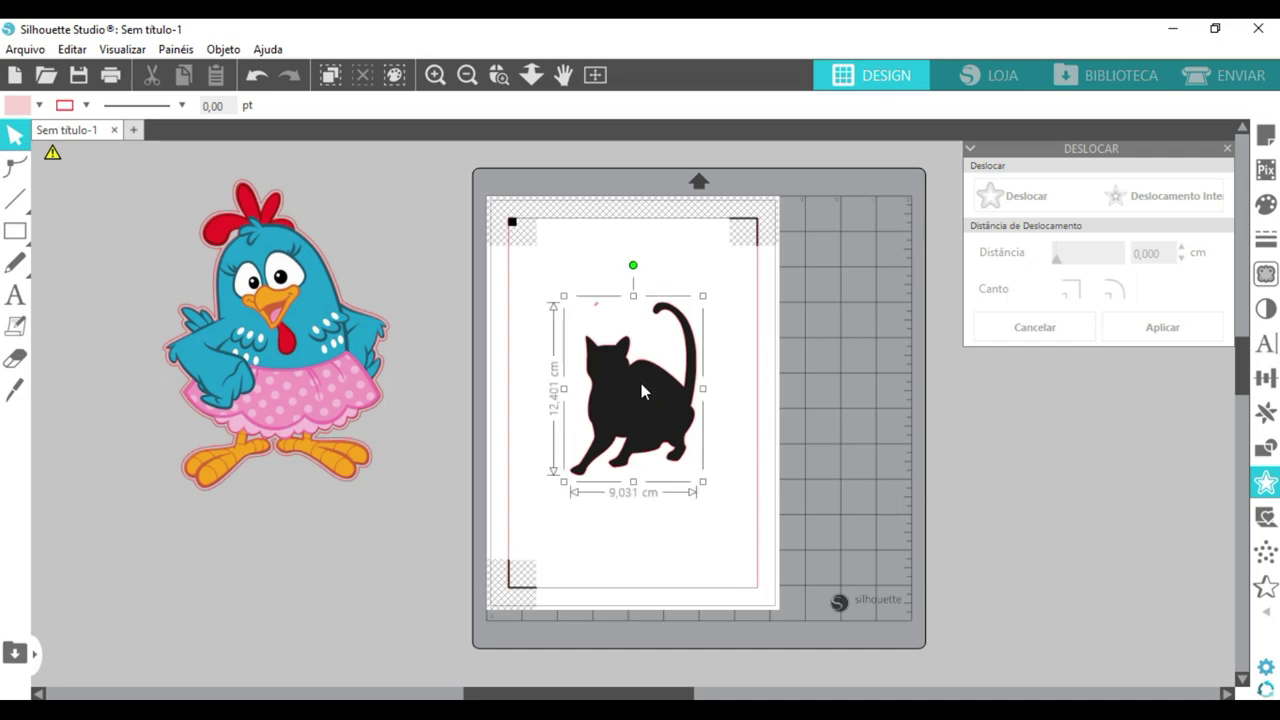
key(Delete)
Merge the gato image of two cats, scale it down to about 17.32 cm square and place it low on the page
click(27, 49)
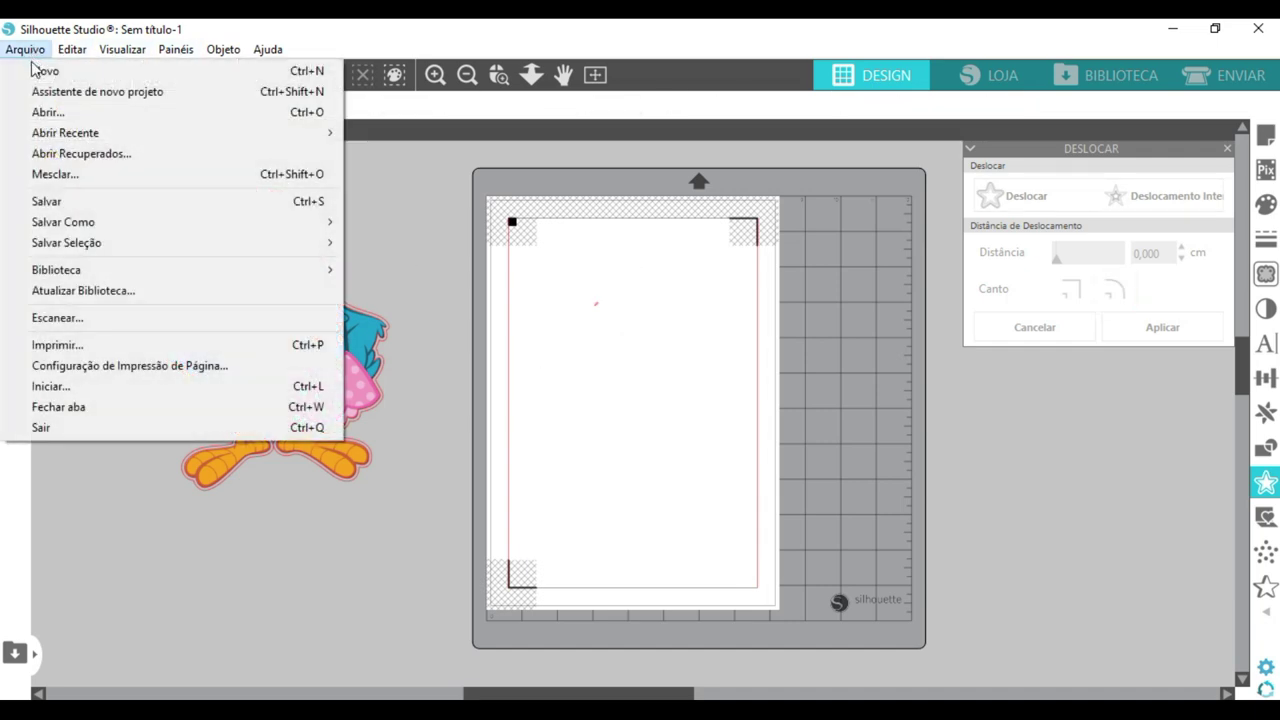
click(64, 172)
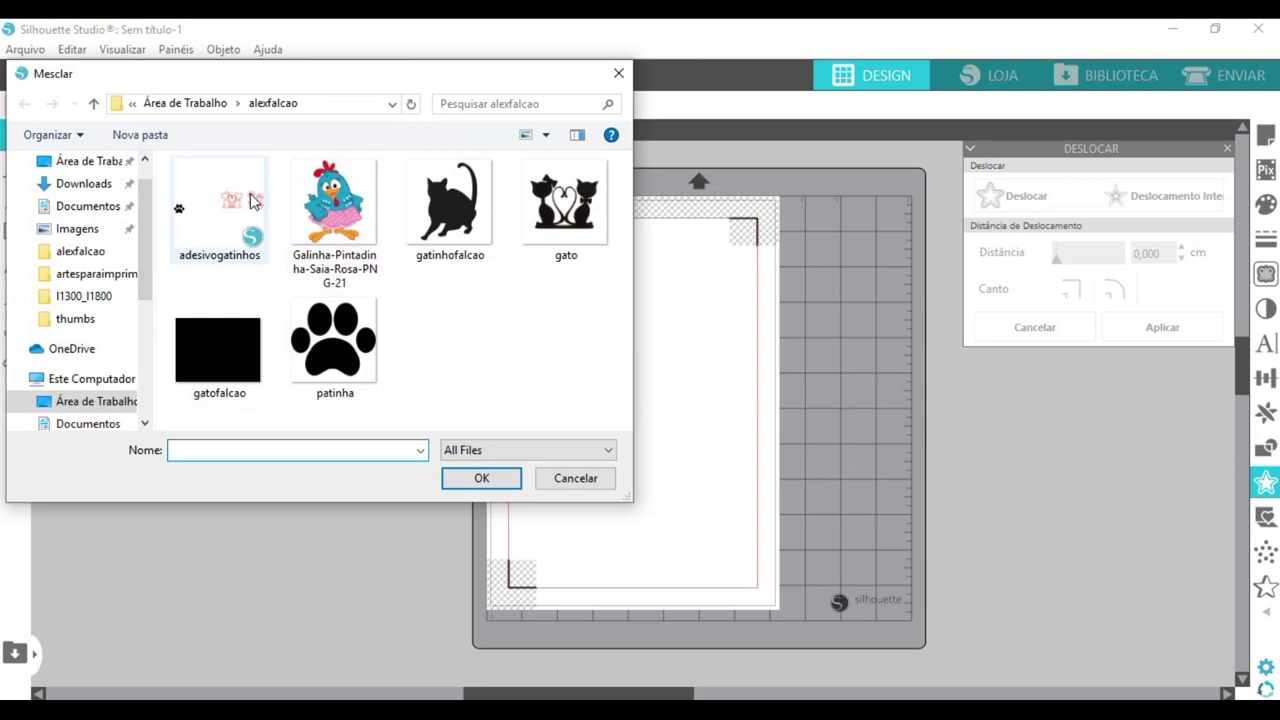
double_click(563, 200)
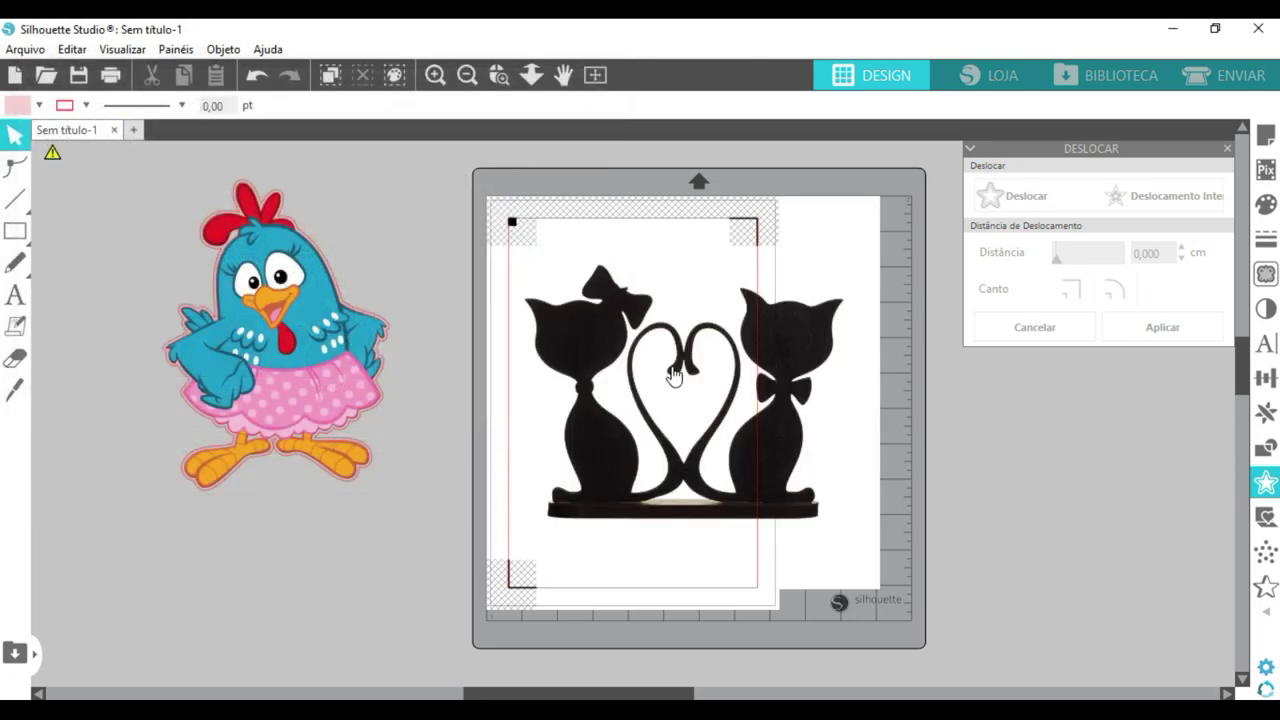
drag(886, 598, 714, 474)
drag(633, 356, 640, 470)
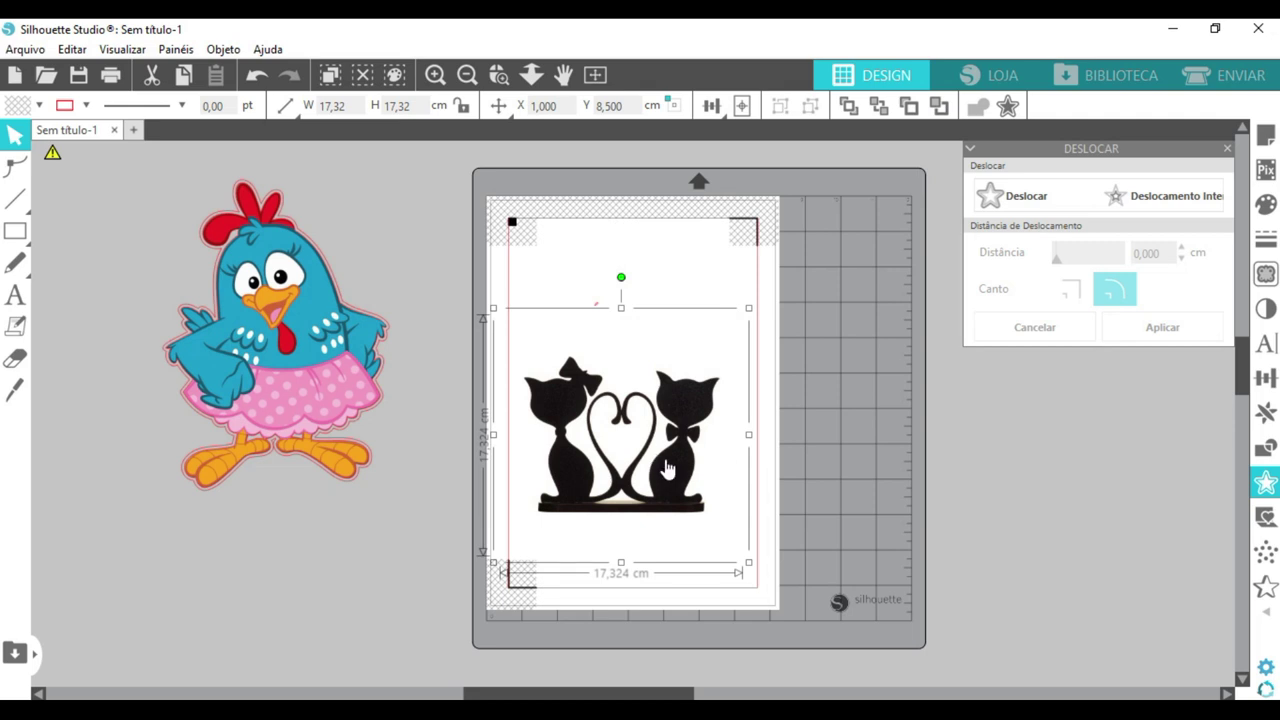
Check the two-cat image's cut lines in the send view, and delete the image from the design
click(1245, 78)
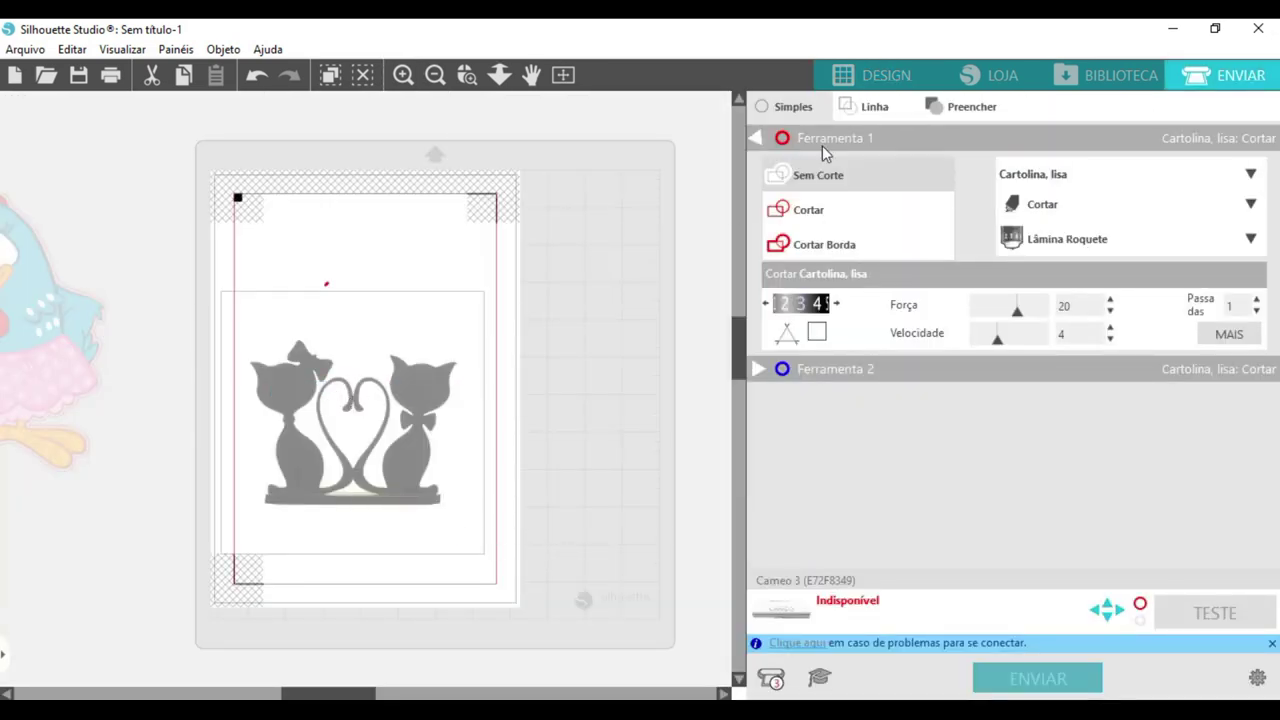
click(862, 76)
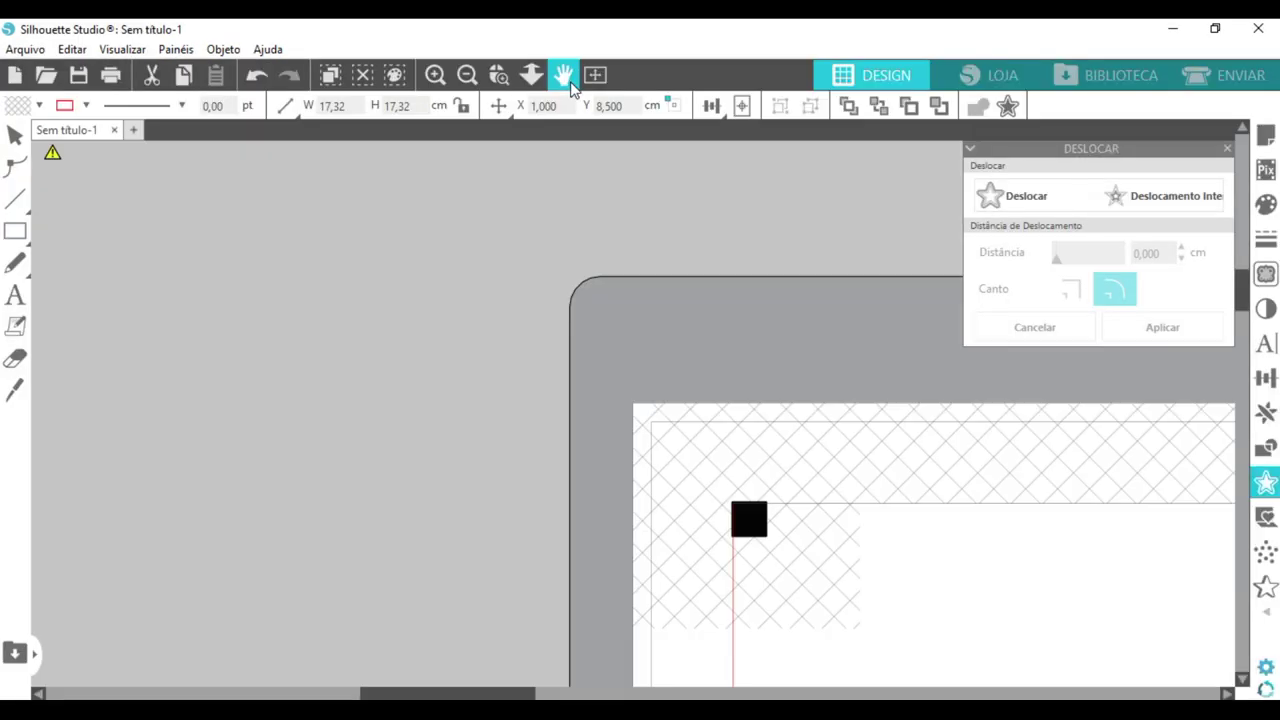
click(595, 75)
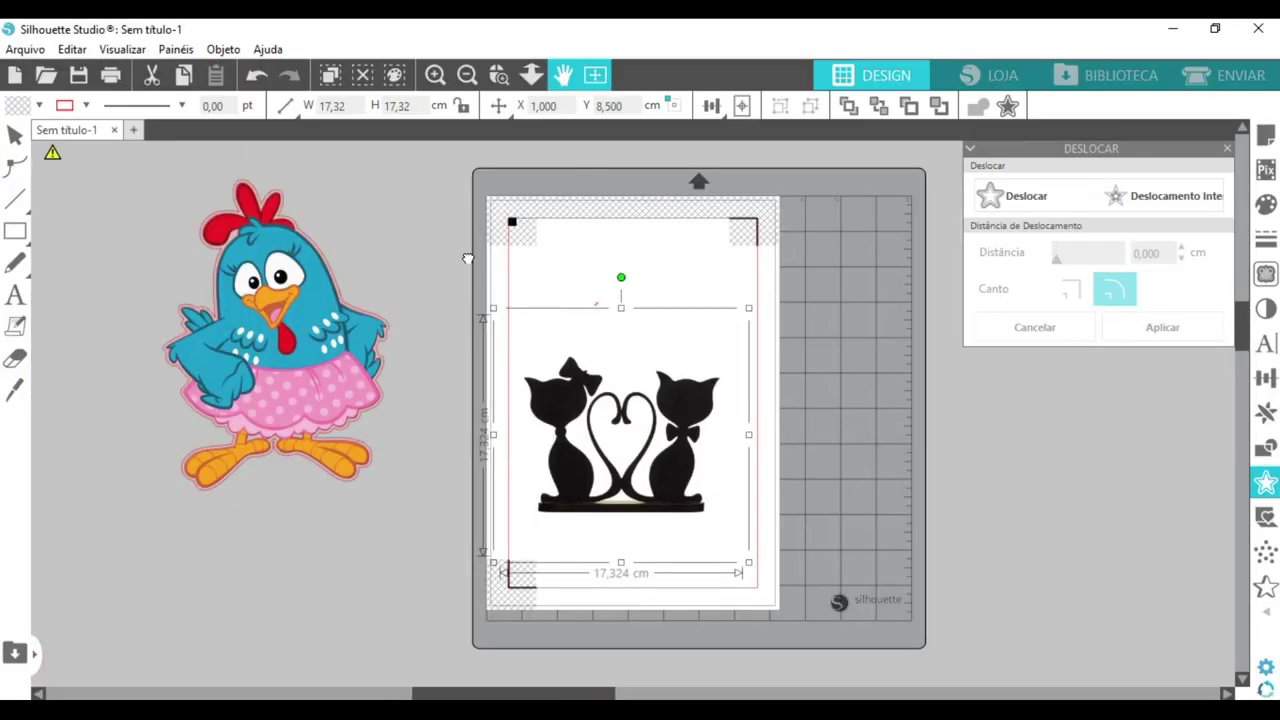
key(Delete)
Merge the gatinhofalcao image again, move it to the page's upper-left area and scale it down to about 5.3 × 7.28 cm
click(25, 49)
click(52, 176)
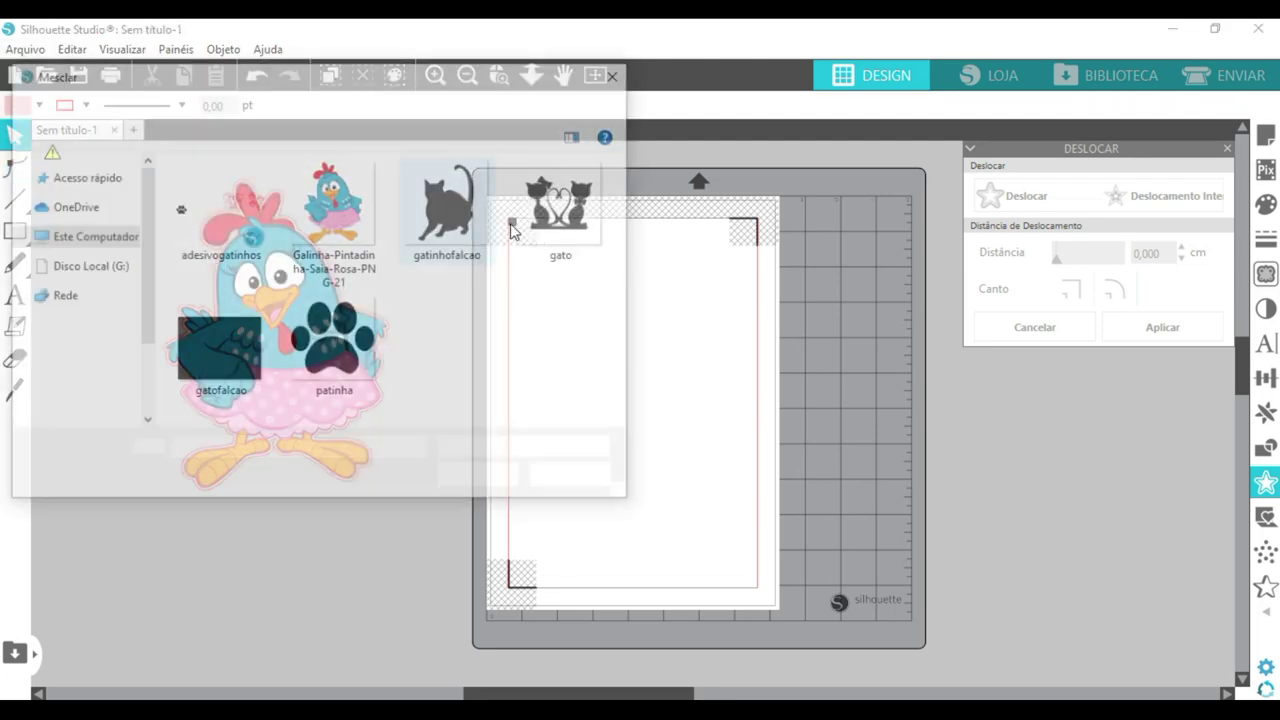
click(453, 248)
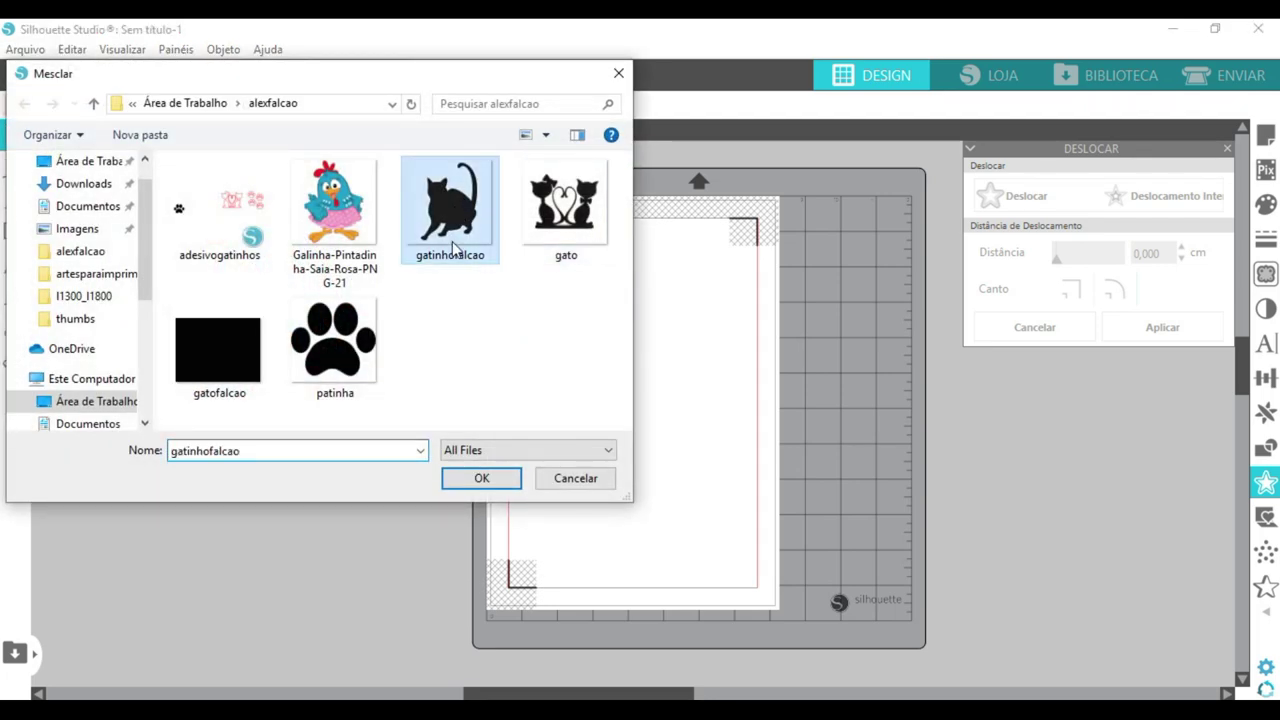
click(484, 484)
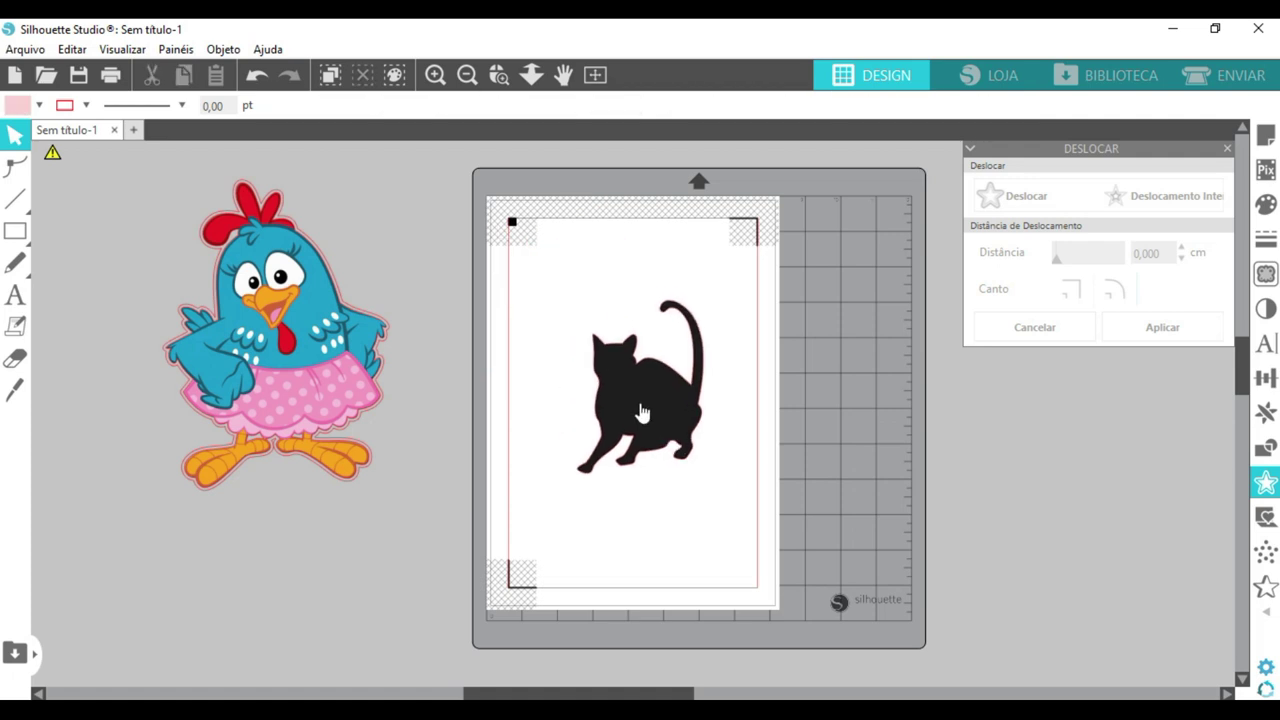
click(655, 438)
drag(637, 416, 602, 361)
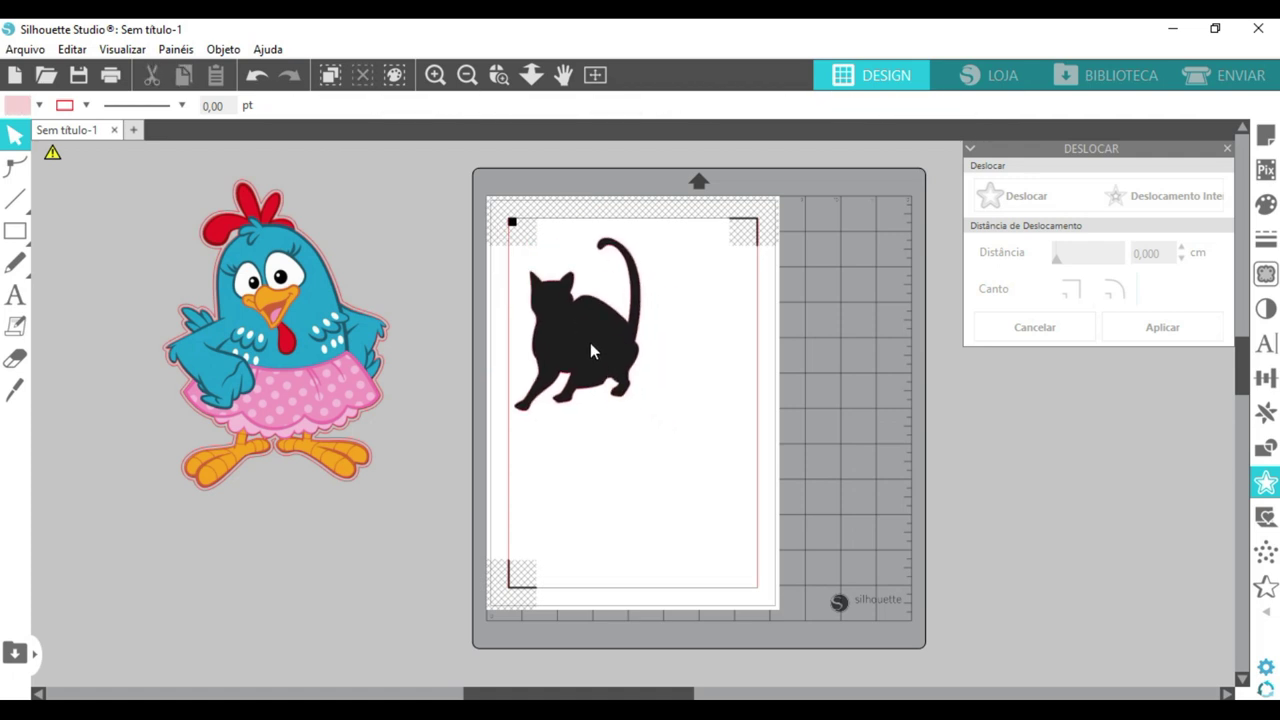
click(626, 380)
drag(660, 428, 602, 346)
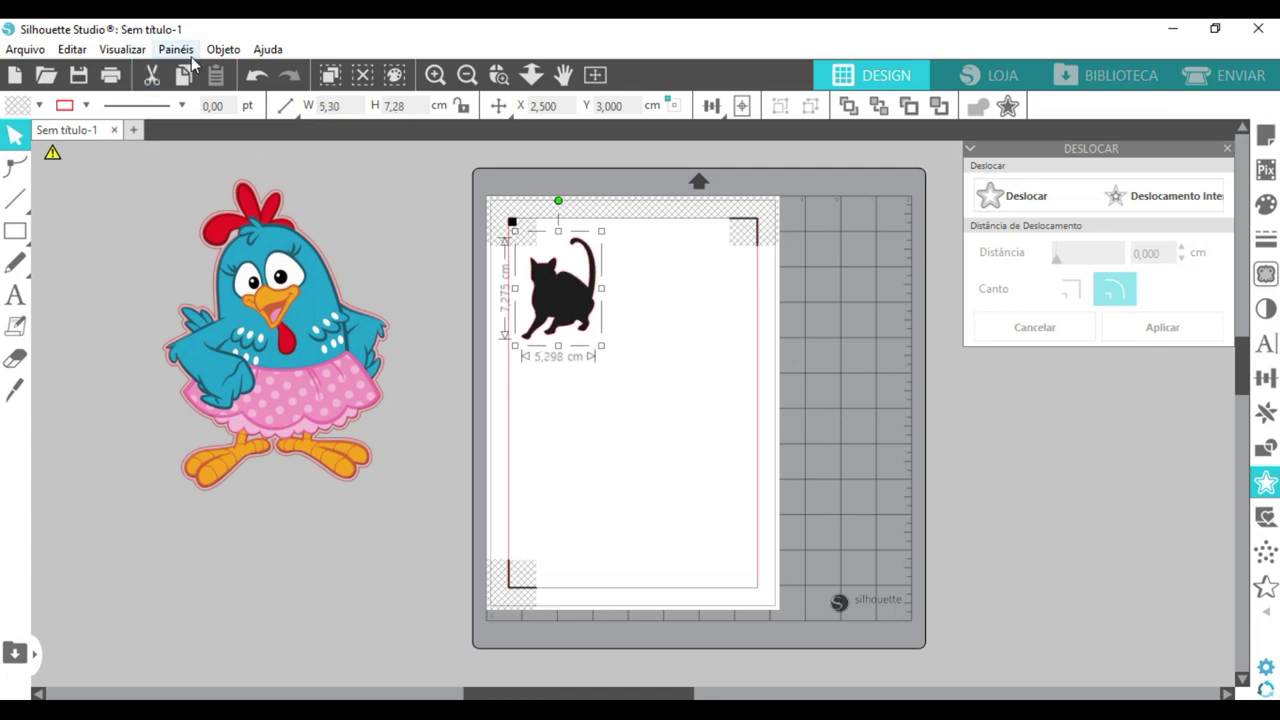
Fill the page with copies of the small cat and check their cut lines in the send view
click(223, 49)
mouse_move(262, 153)
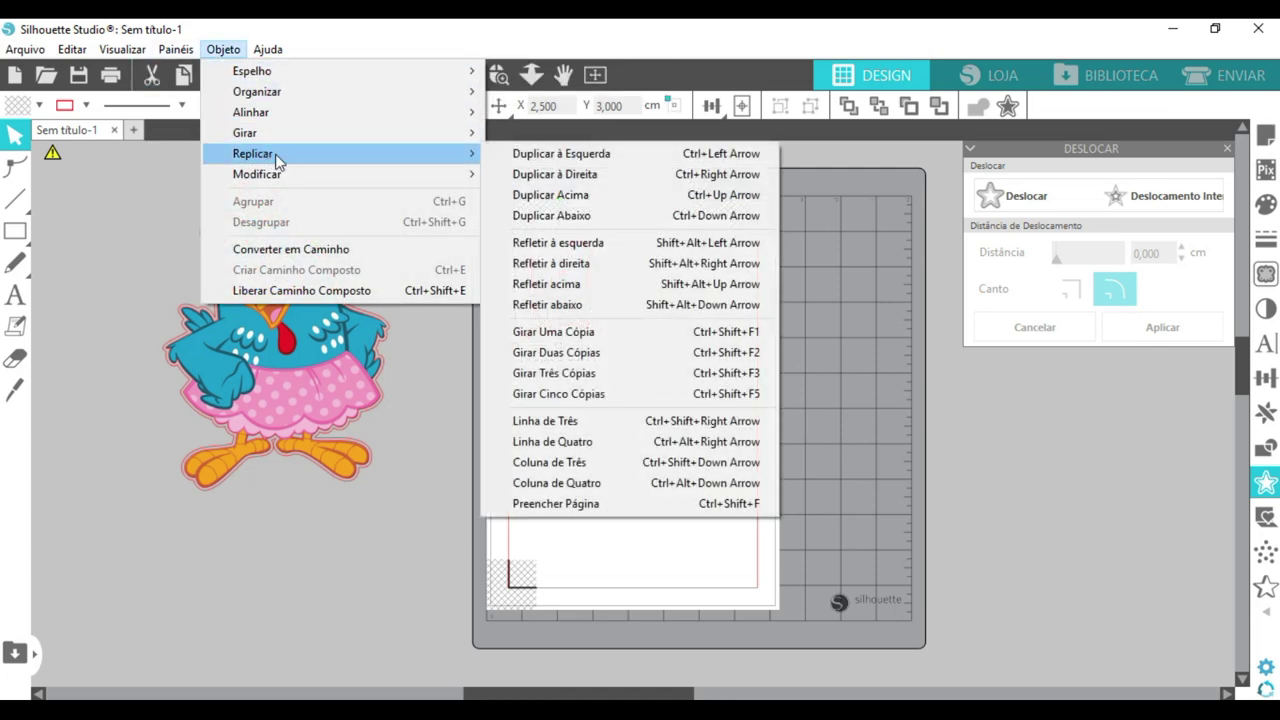
click(580, 503)
click(810, 411)
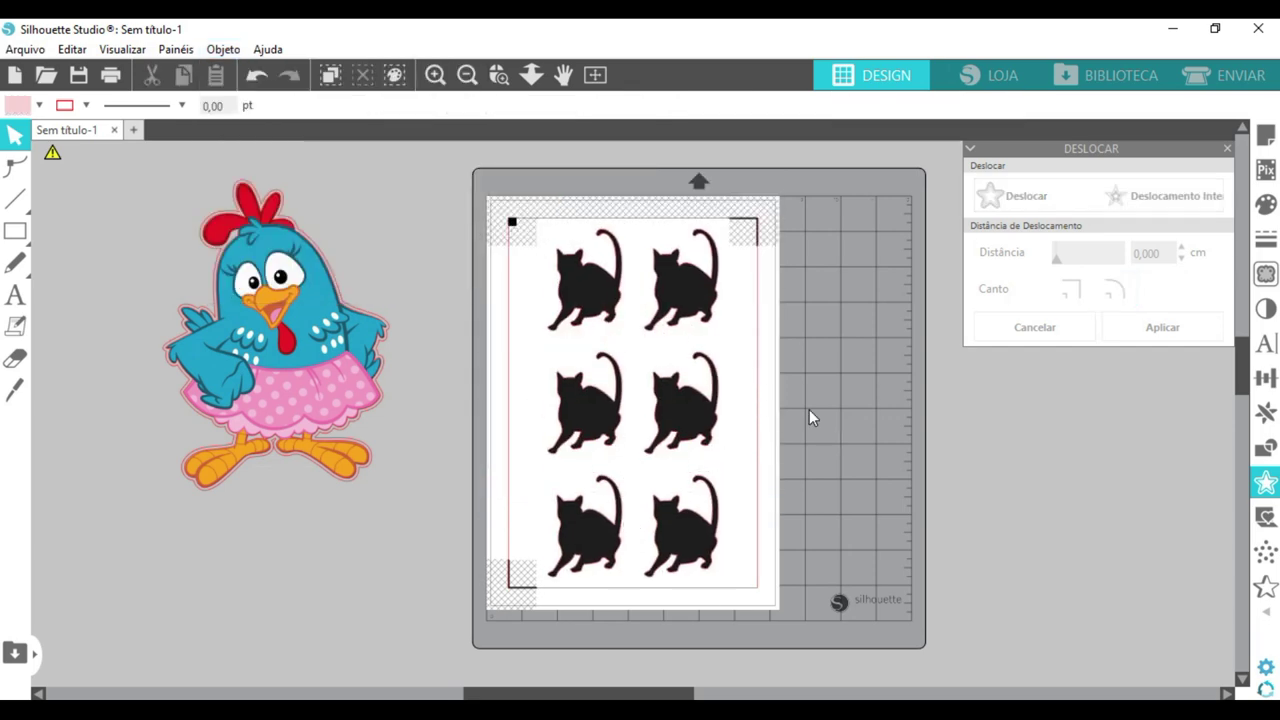
click(1226, 75)
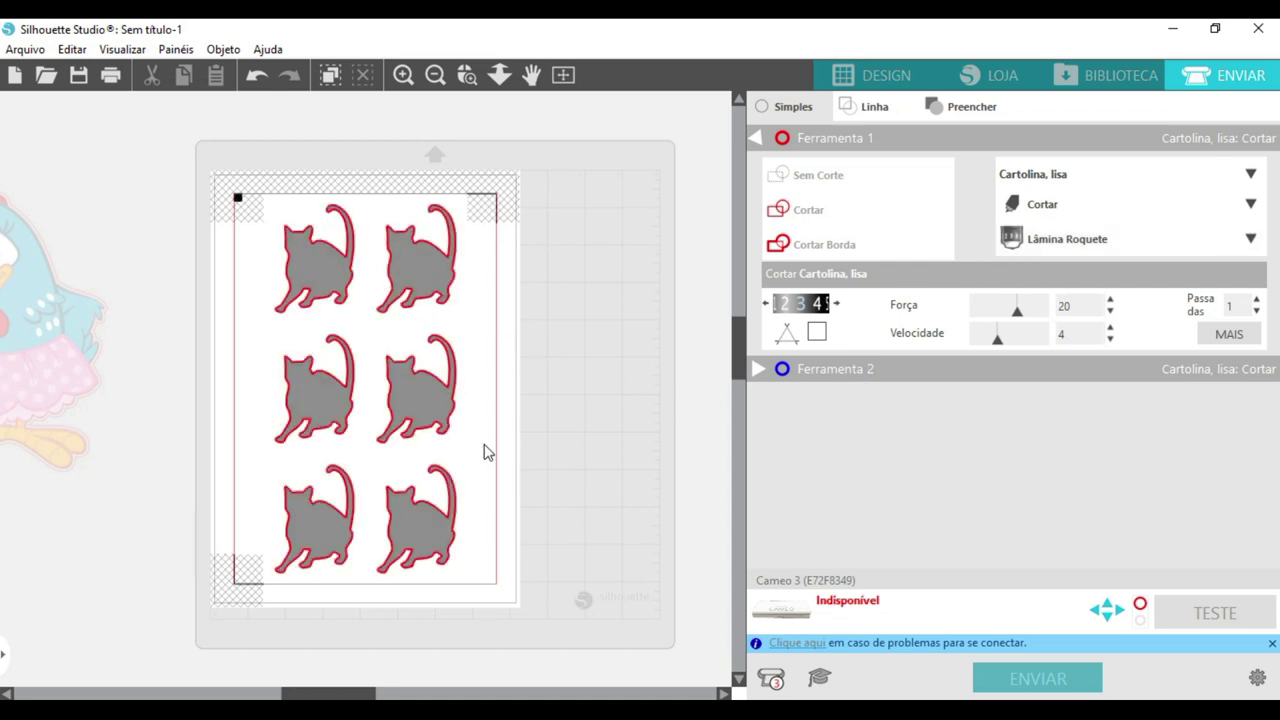
Back in the design view, create a 0.2 cm offset outline around the upper-right cat
click(850, 77)
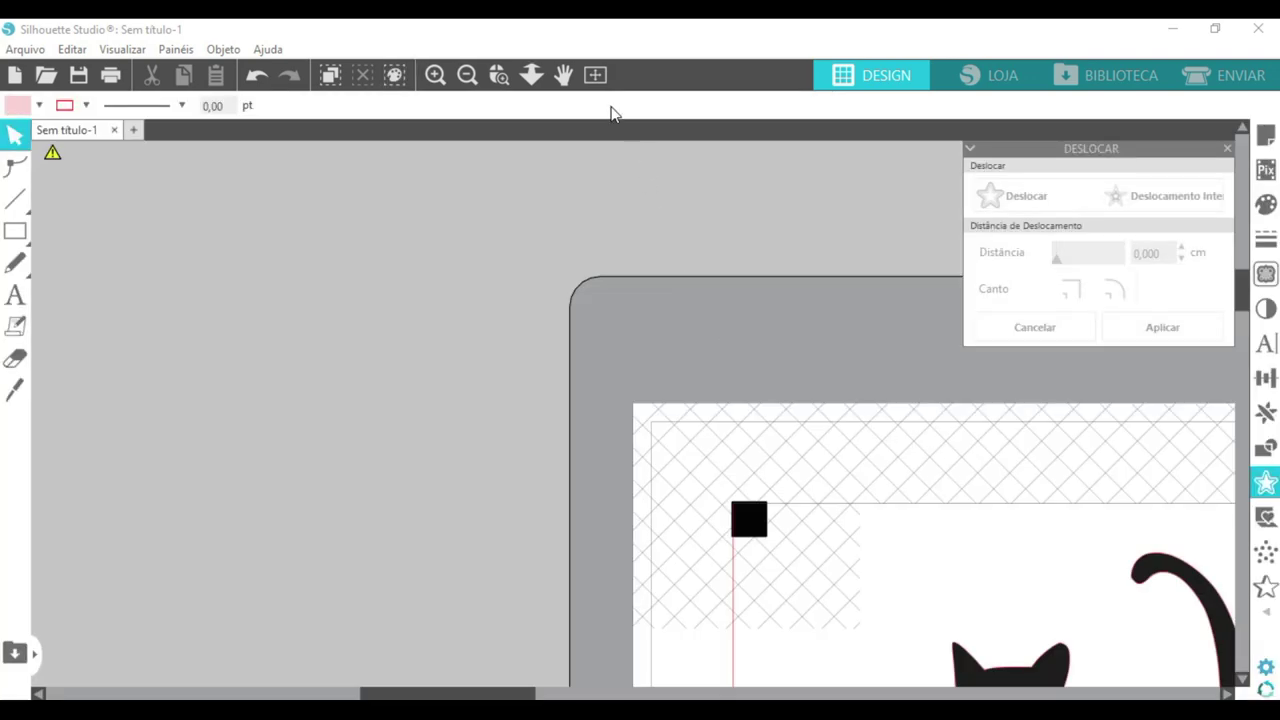
click(595, 75)
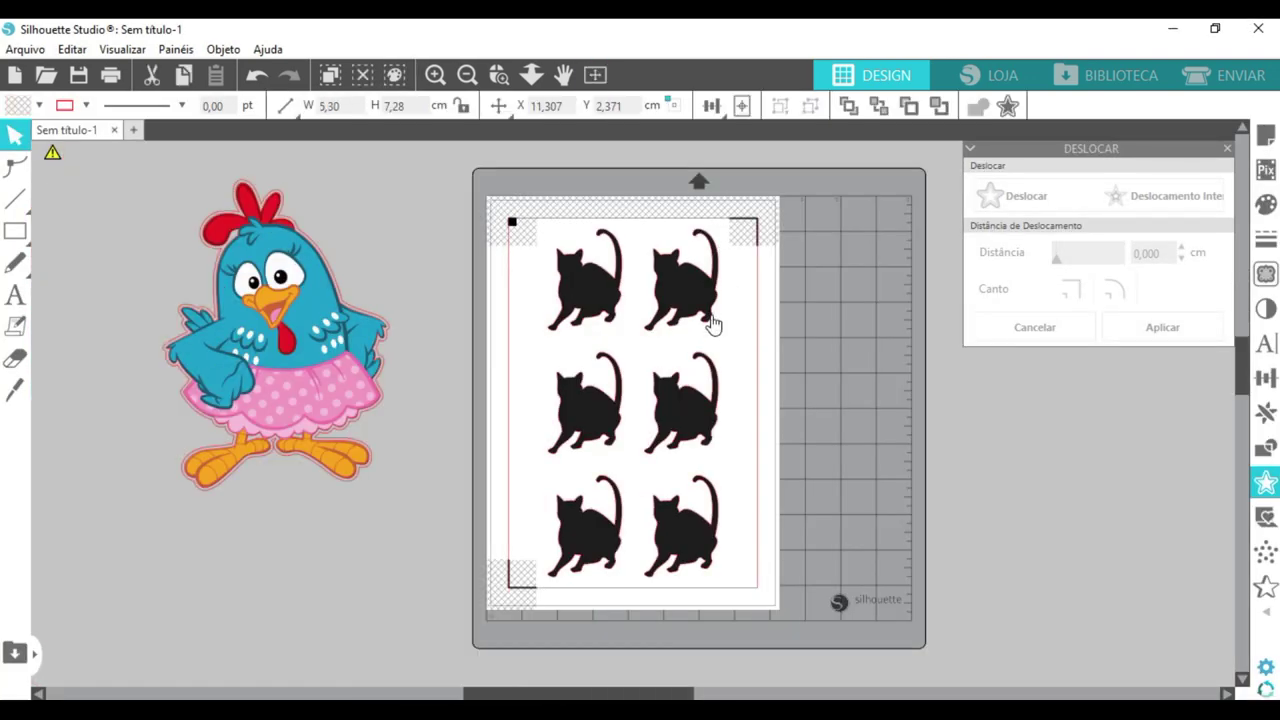
click(713, 323)
click(1022, 198)
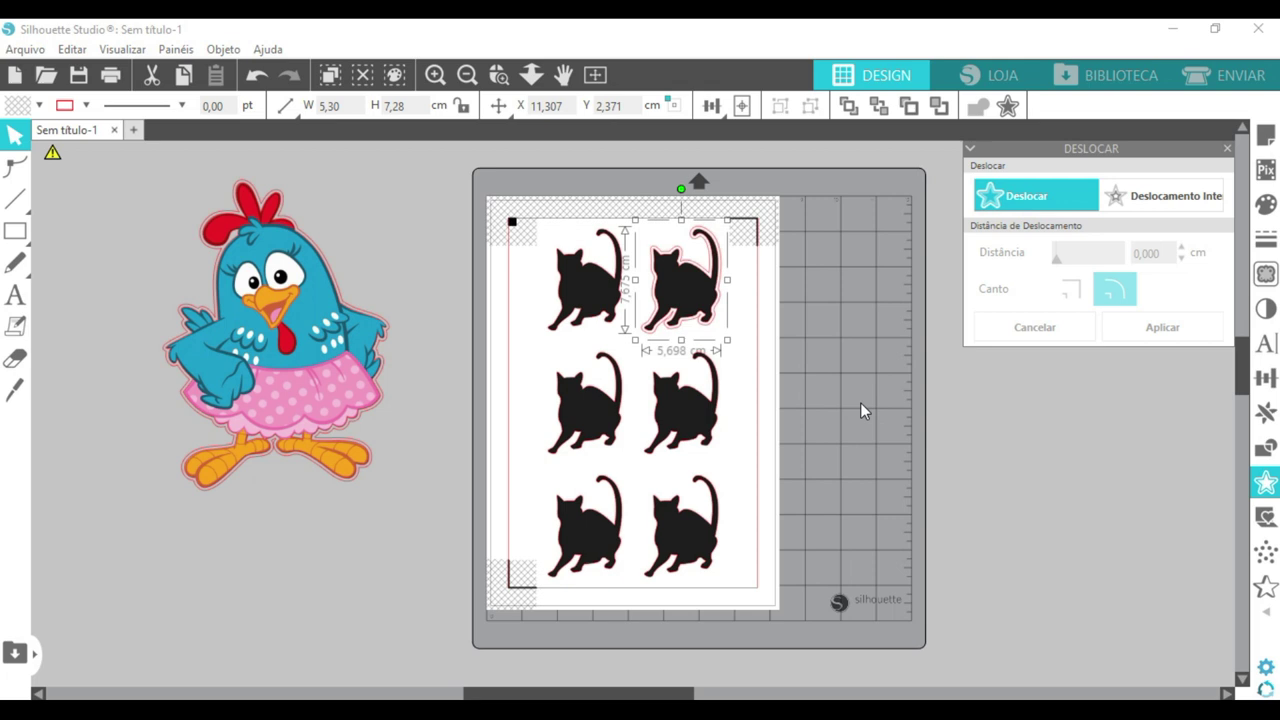
click(833, 406)
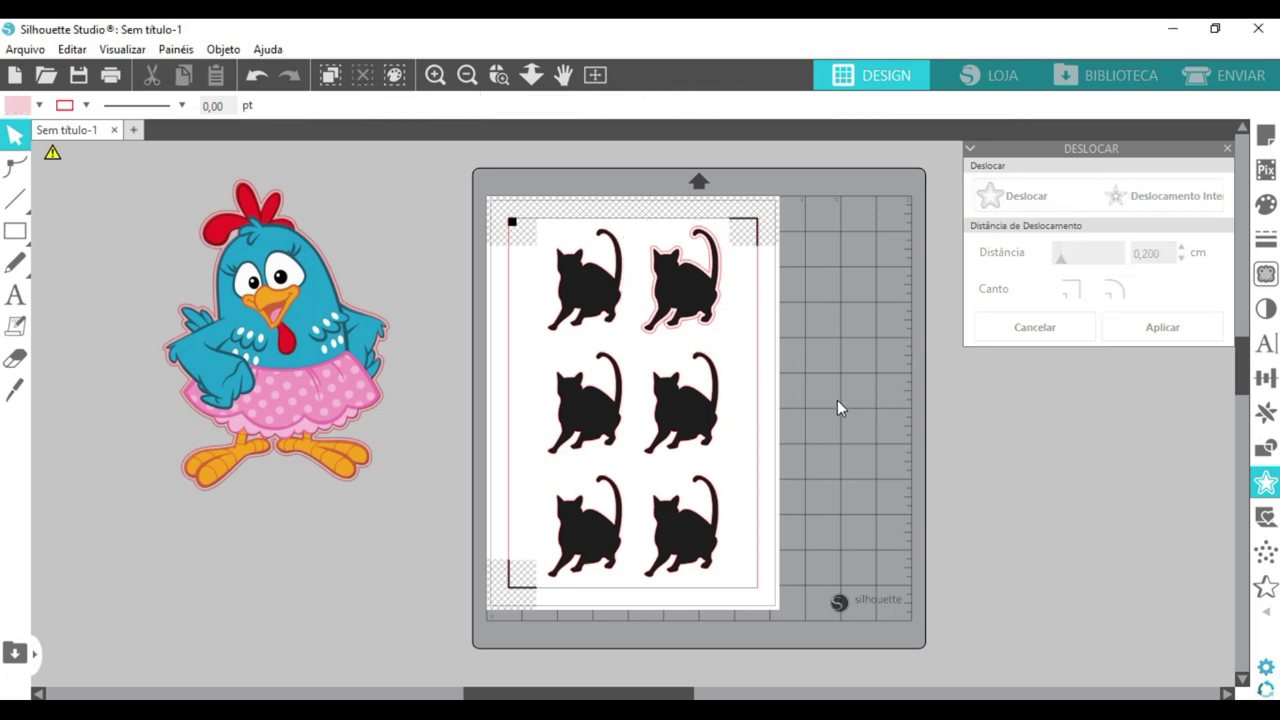
Delete the five cats without an offset outline, keeping only the upper-right cat
click(578, 316)
key(Delete)
click(615, 420)
key(Delete)
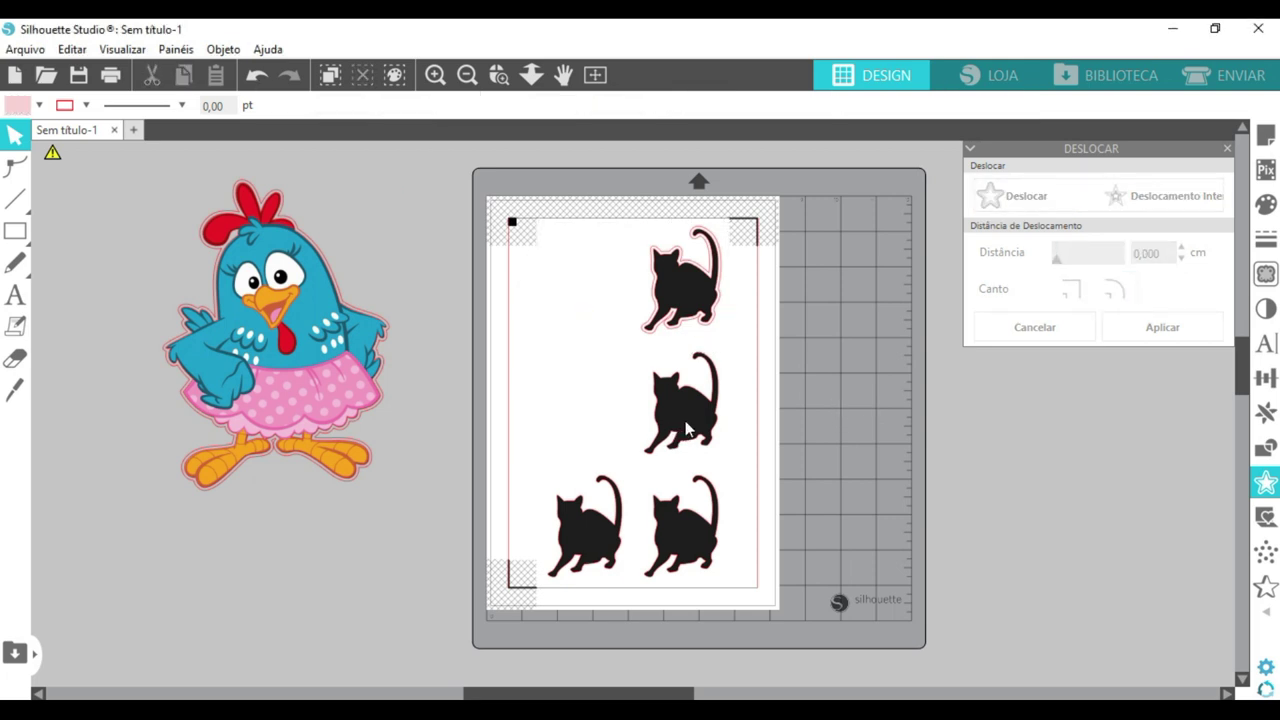
click(686, 430)
key(Delete)
click(588, 530)
key(Delete)
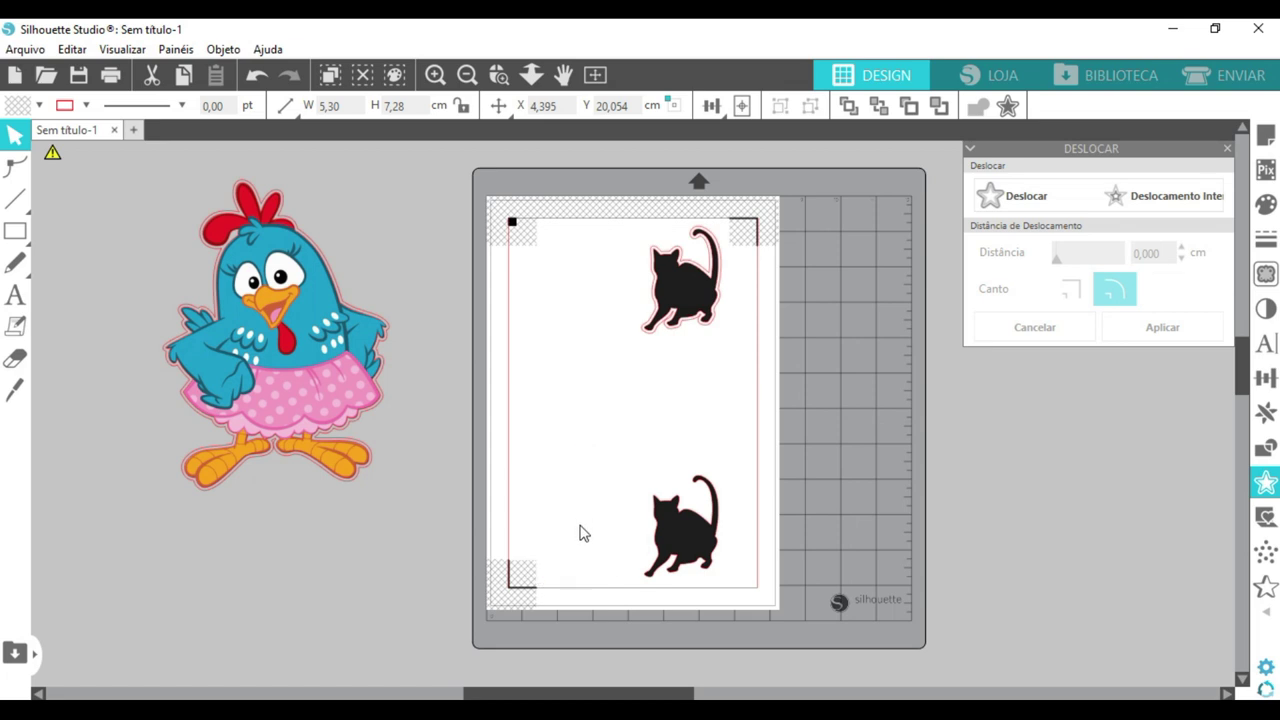
click(686, 540)
key(Delete)
Move the cat with its offset outline to the page's upper-left corner and replicate them to fill the page
drag(730, 390, 575, 186)
drag(685, 288, 577, 275)
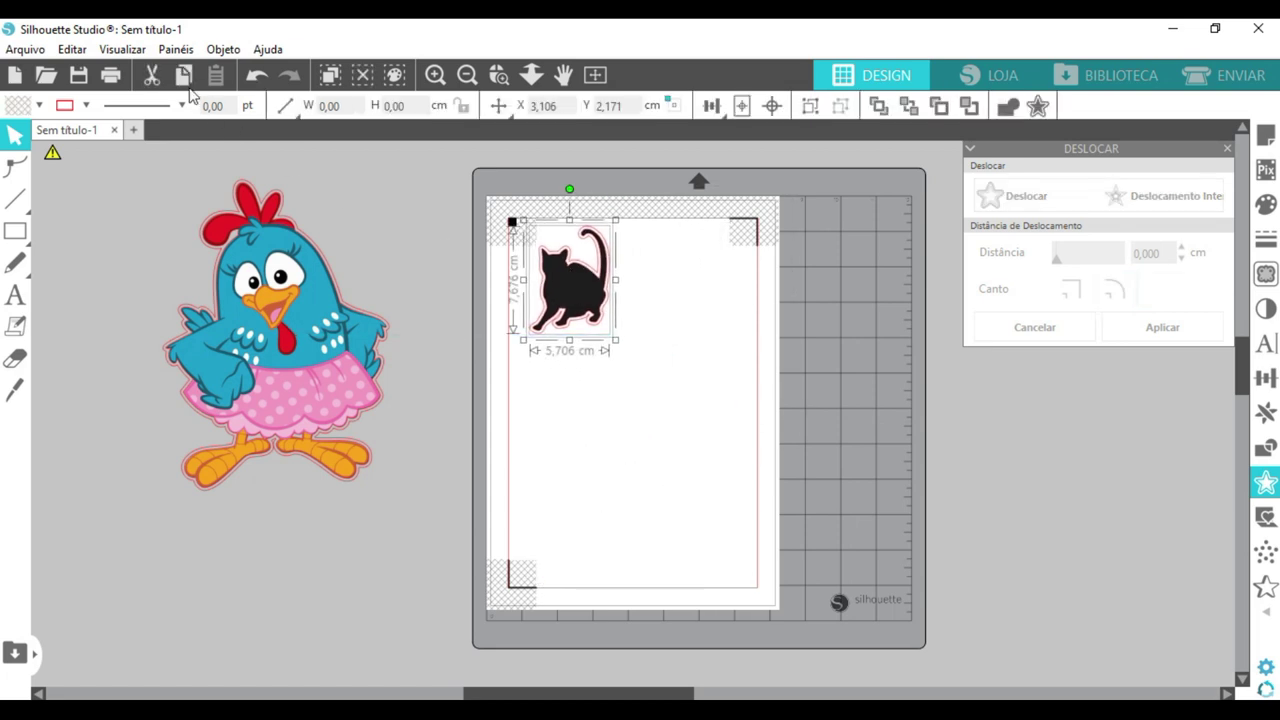
click(223, 49)
click(175, 49)
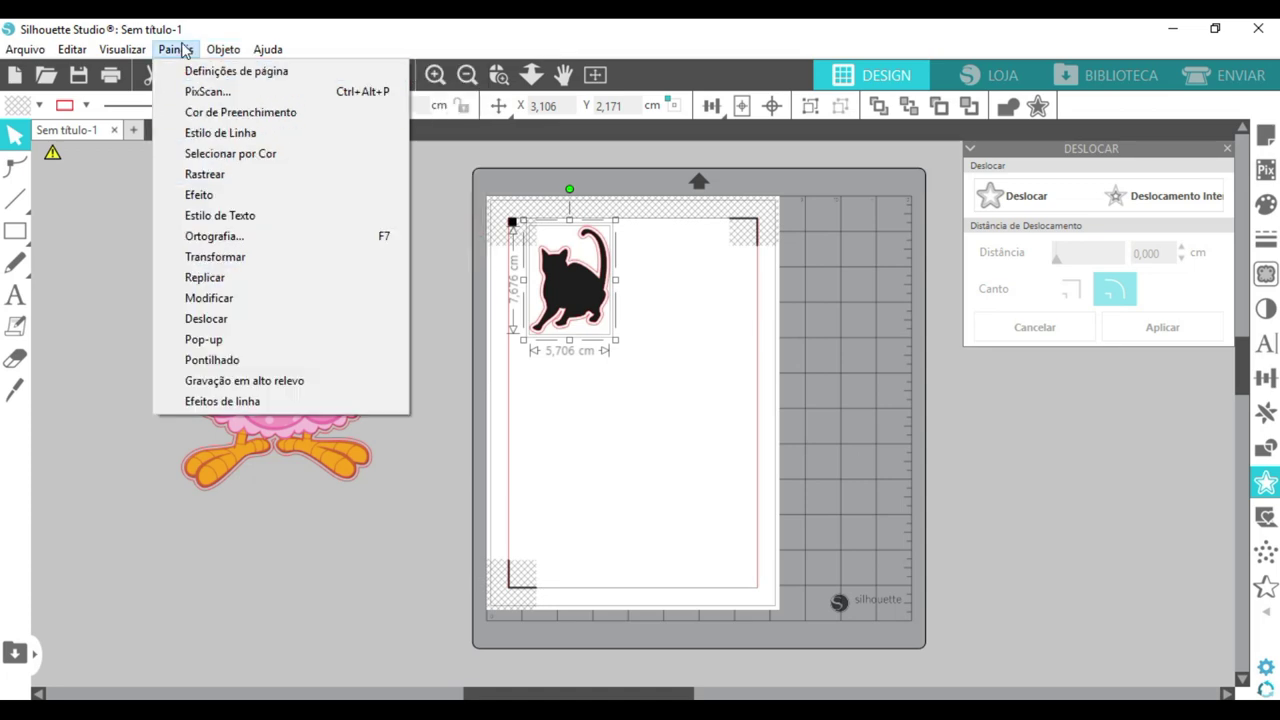
click(223, 49)
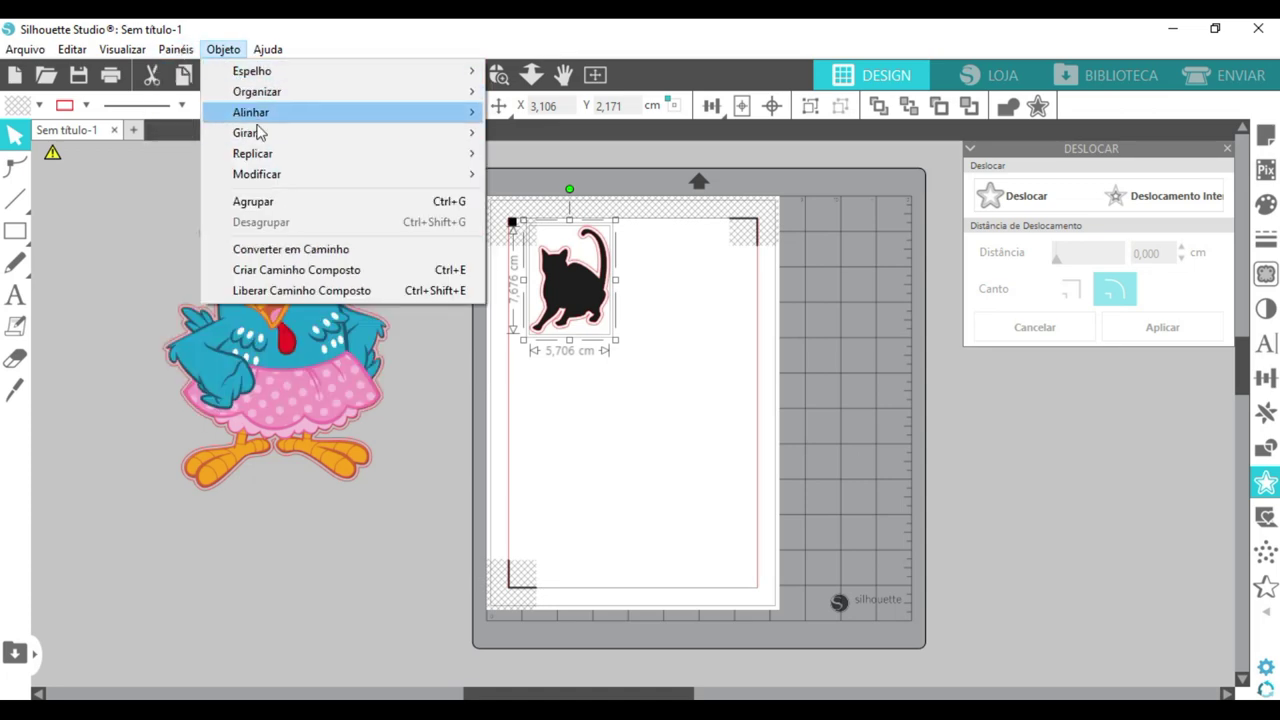
mouse_move(252, 153)
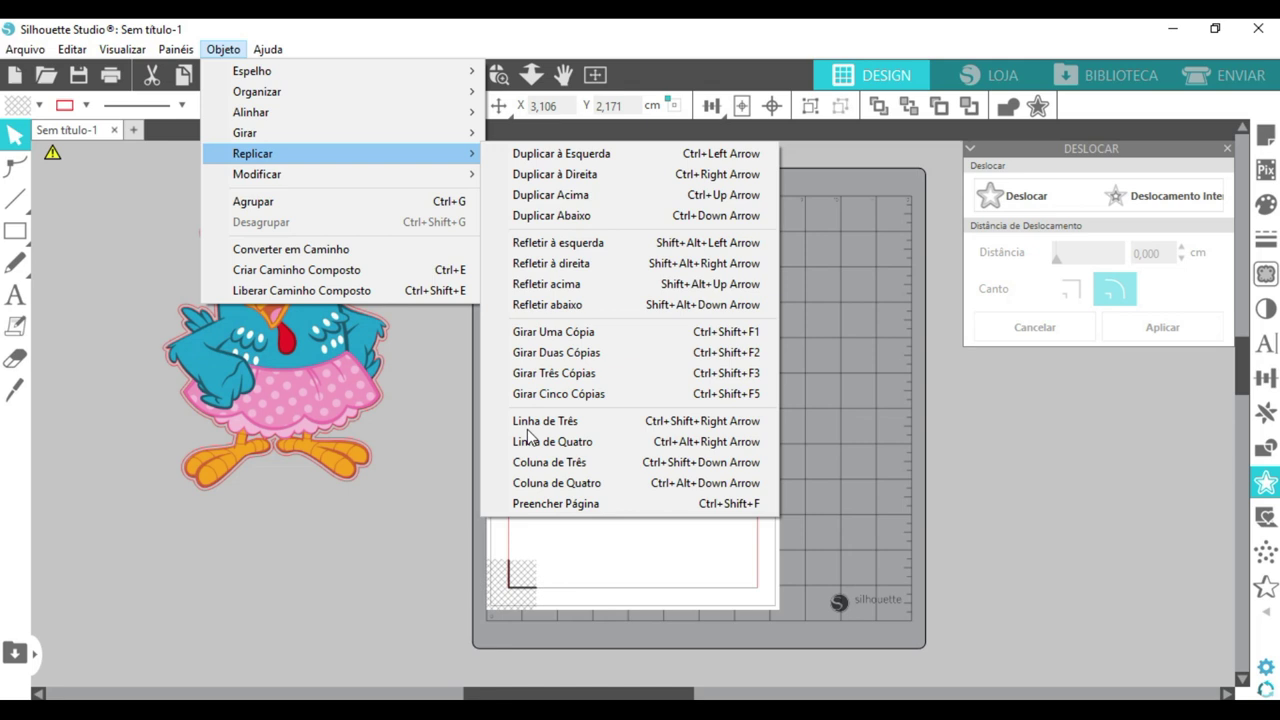
click(548, 503)
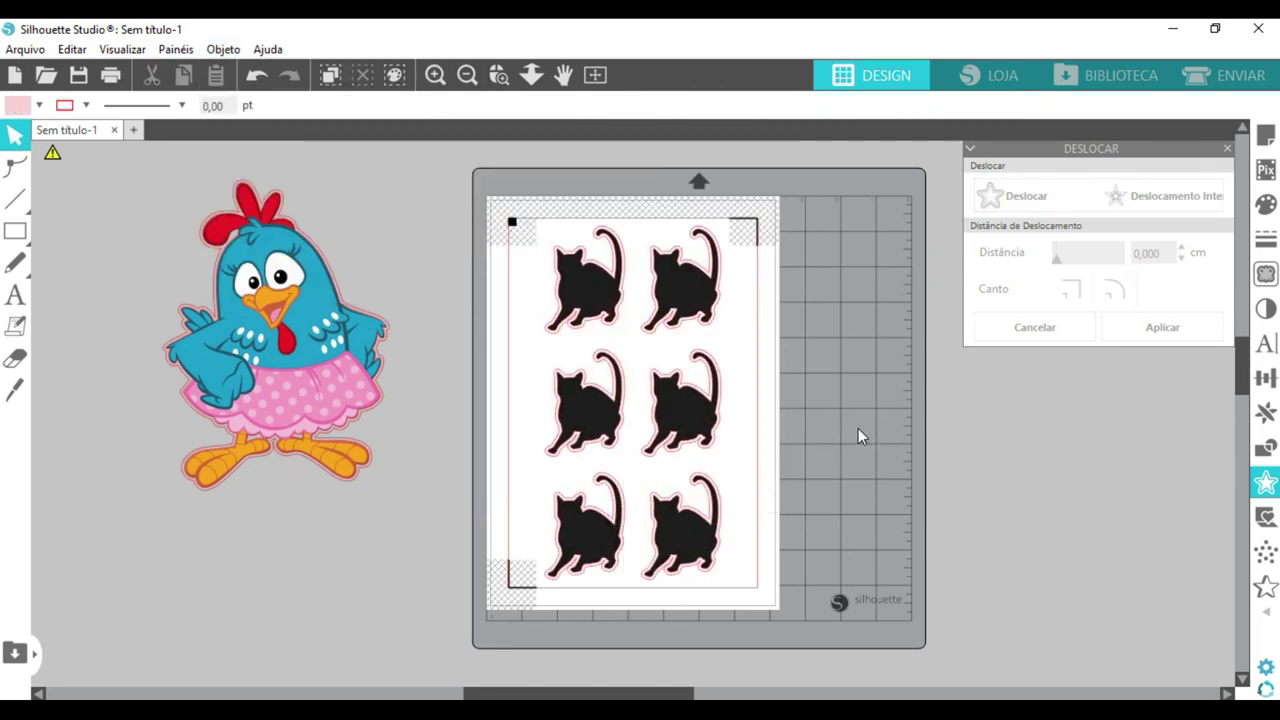
Try deleting all the outlined cats on the page, and undo the deletion
drag(824, 578, 567, 294)
key(Delete)
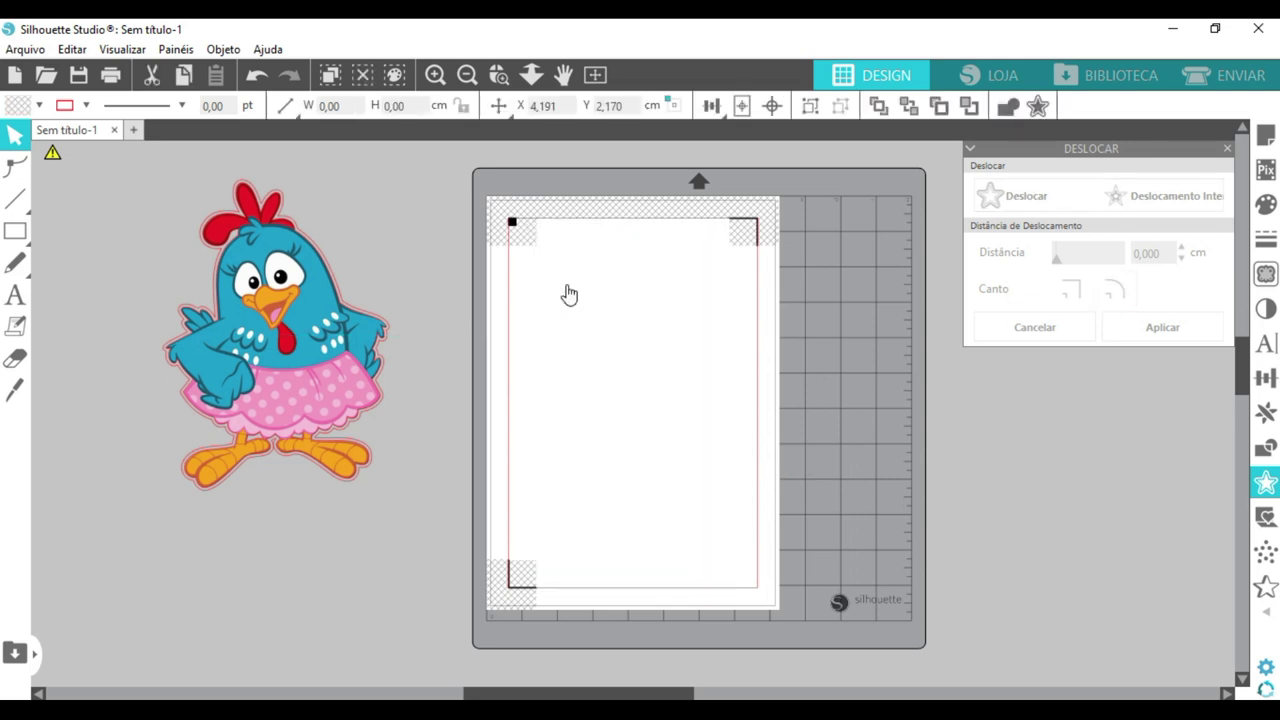
key(ctrl+z)
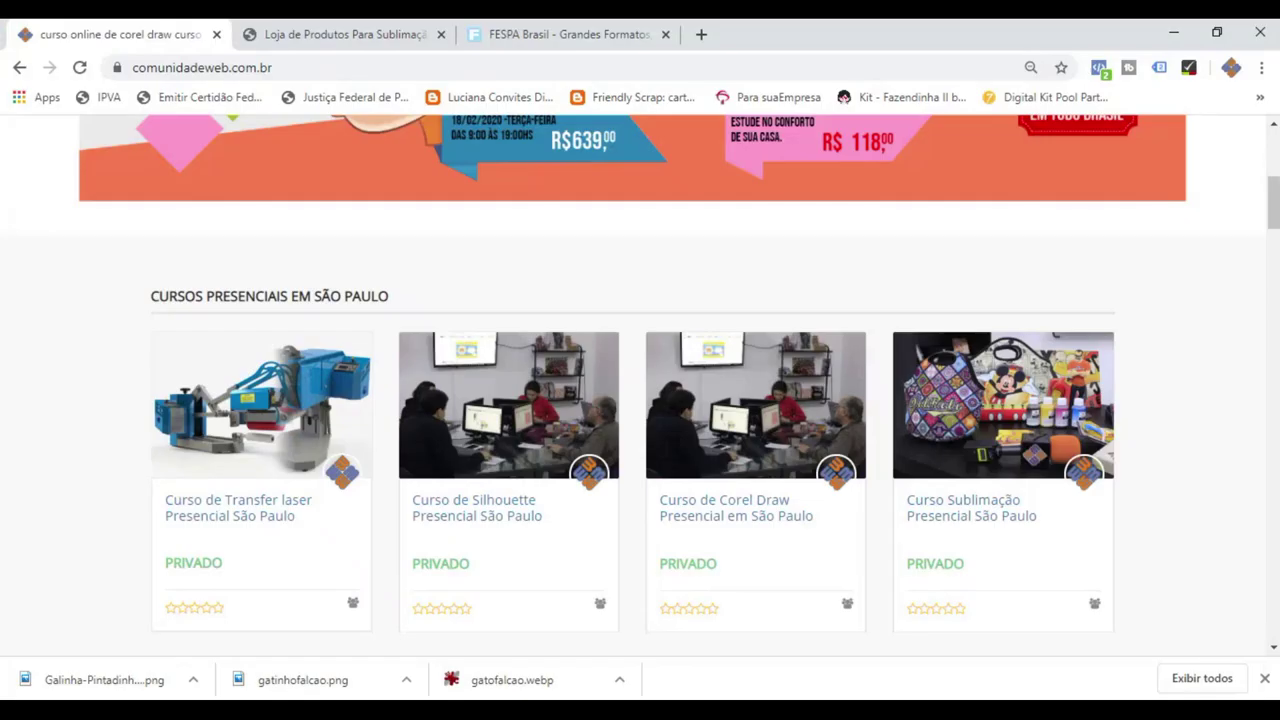
In the web browser, look through the course offers on comunidadeweb.com.br and bring up the loja.comunidadeweb.com.br store page
scroll(400, 436, up, 5)
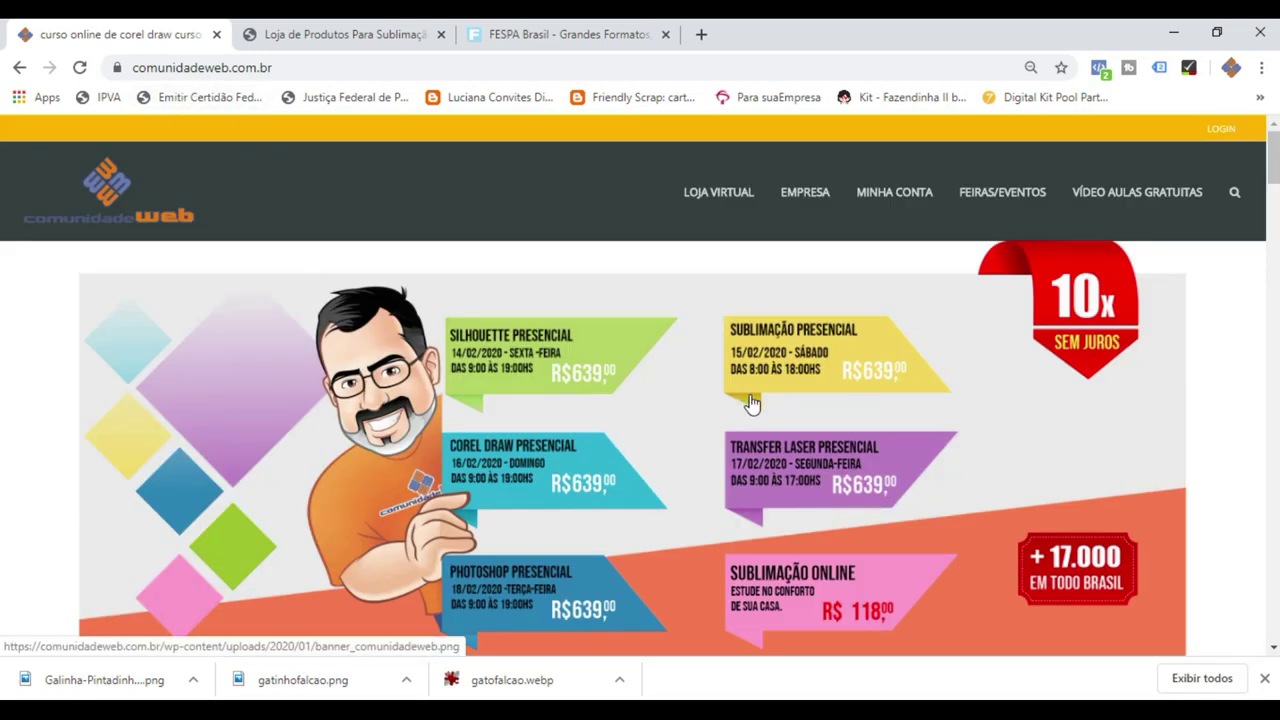
scroll(610, 400, down, 3)
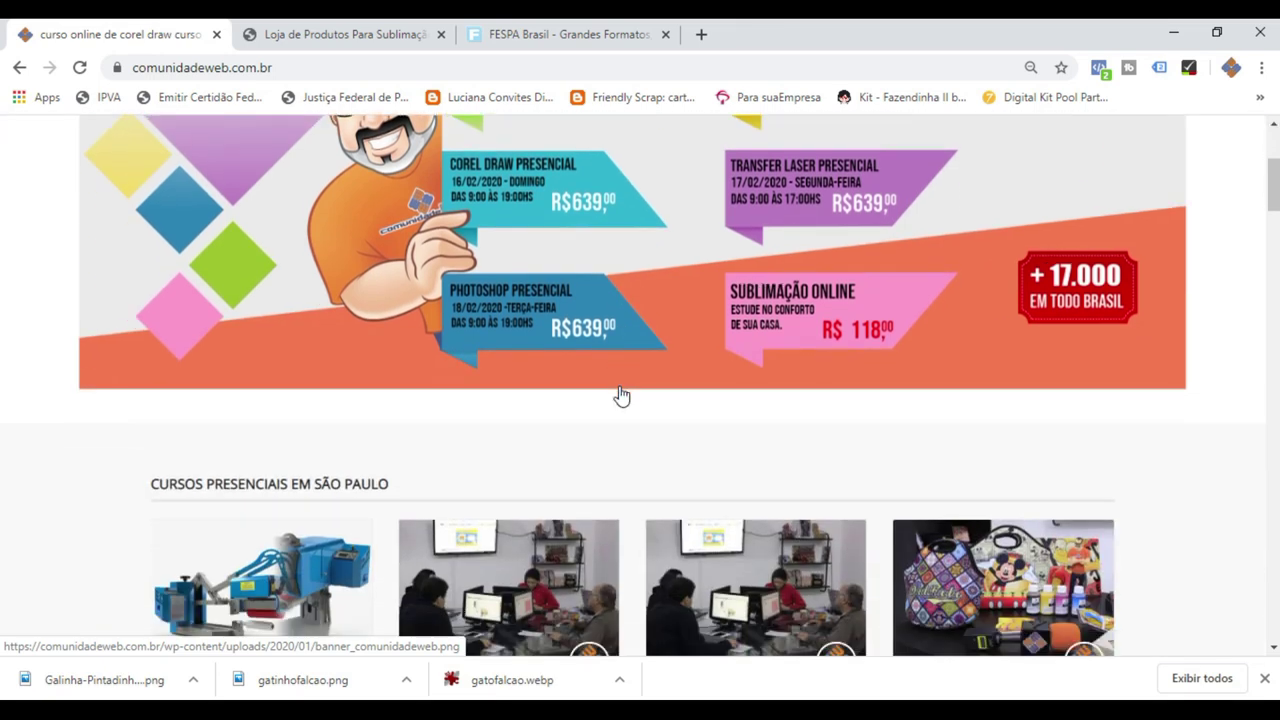
scroll(620, 396, up, 3)
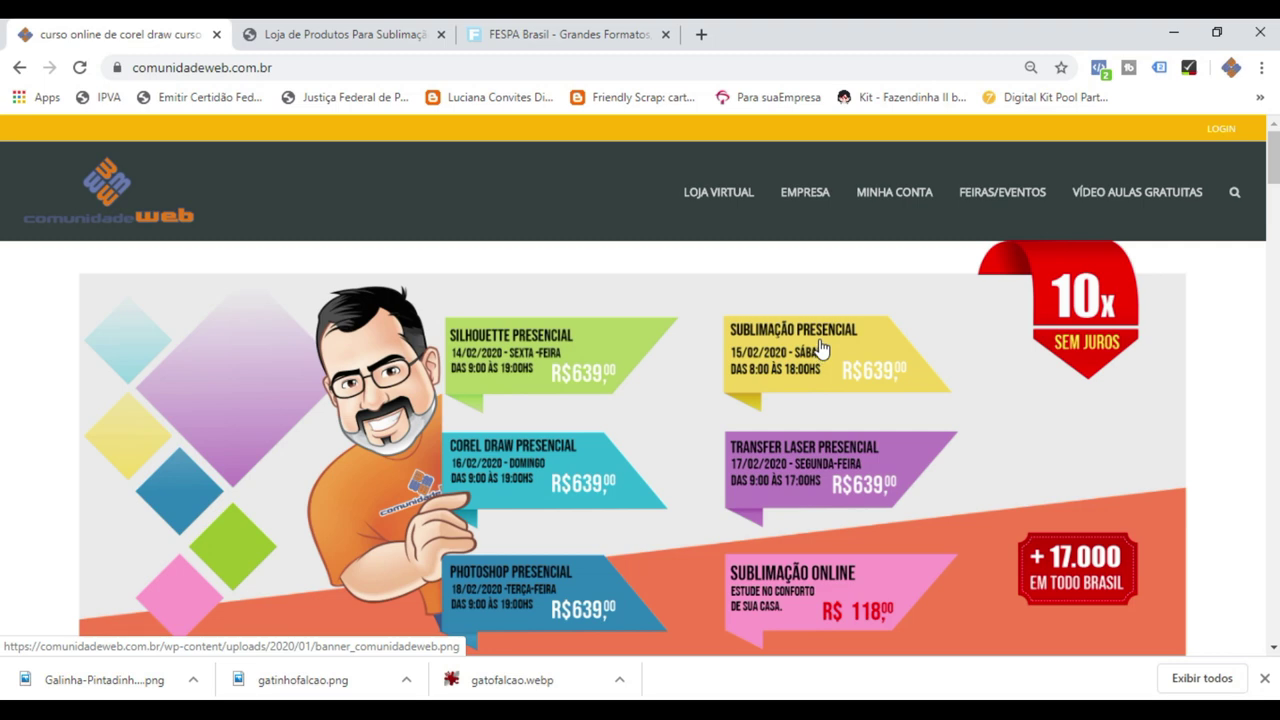
scroll(787, 474, down, 2)
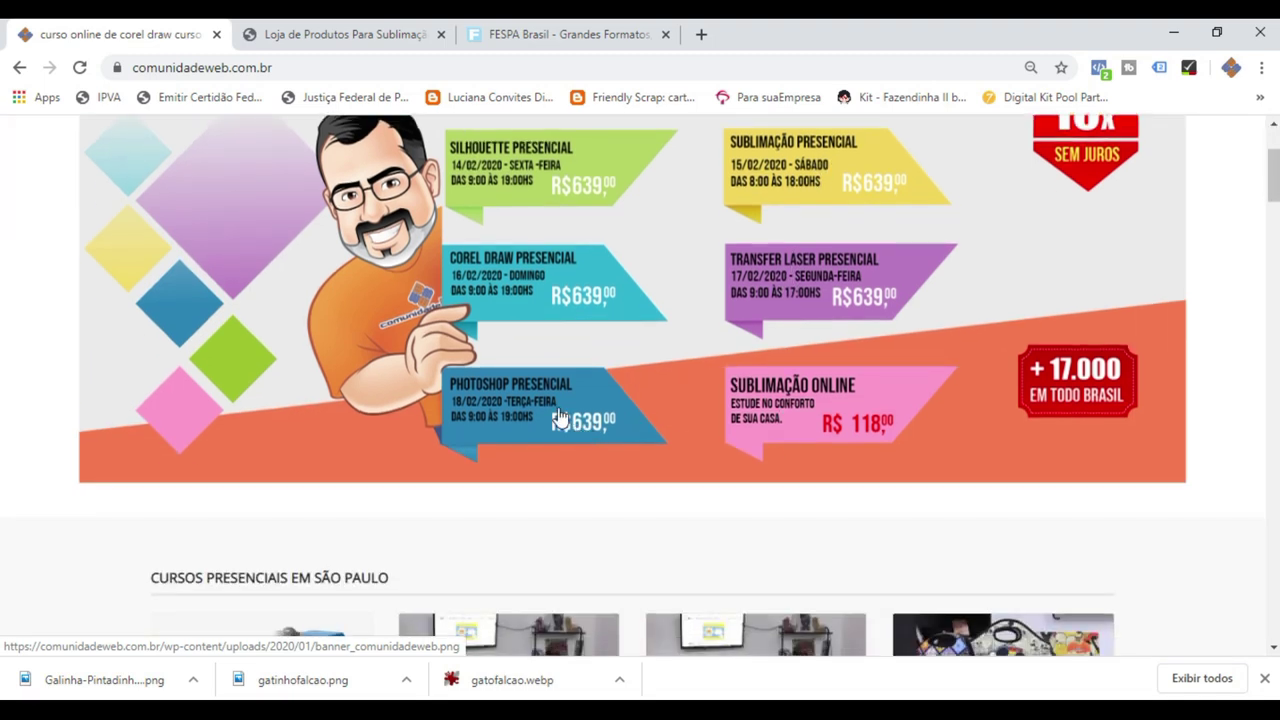
scroll(778, 433, down, 10)
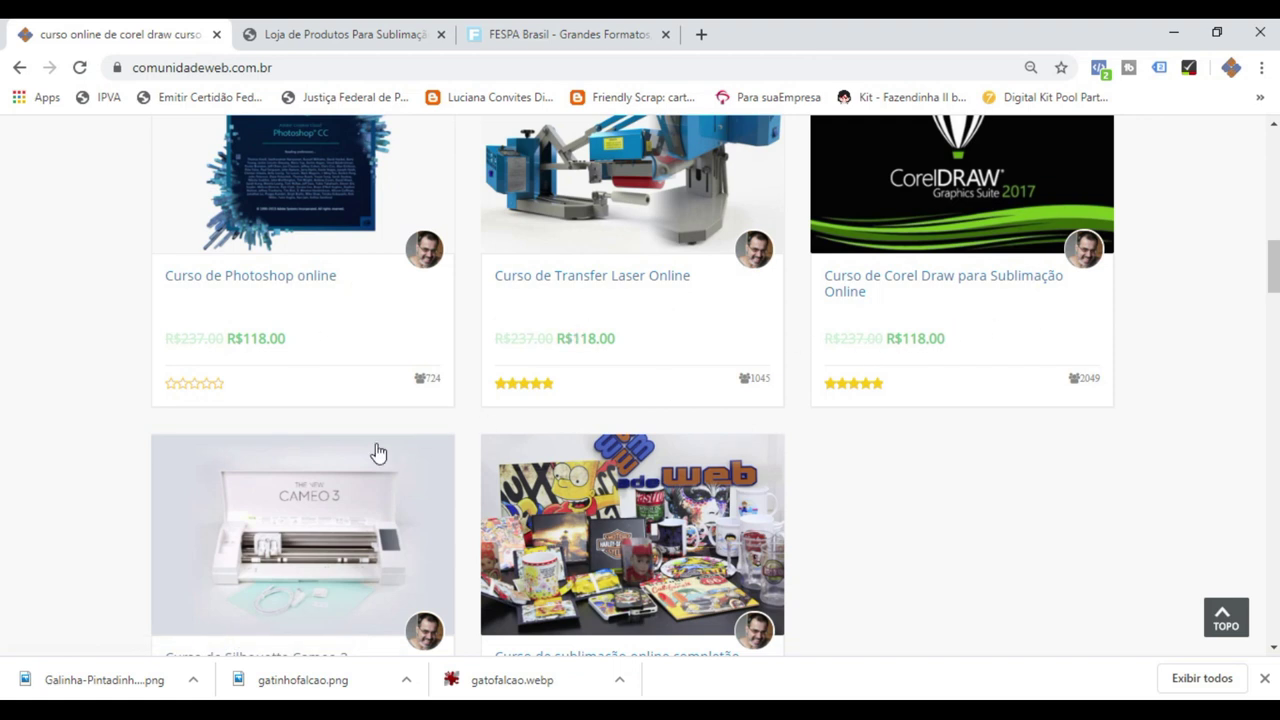
scroll(380, 450, down, 2)
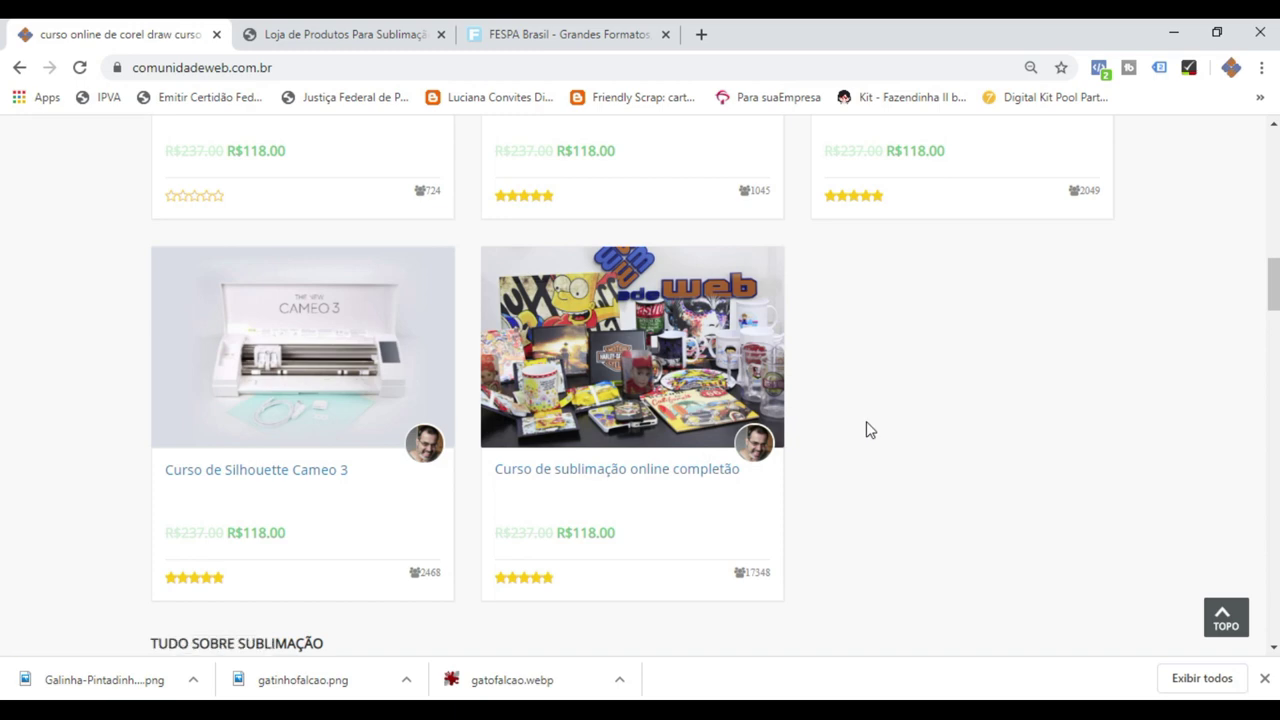
click(328, 34)
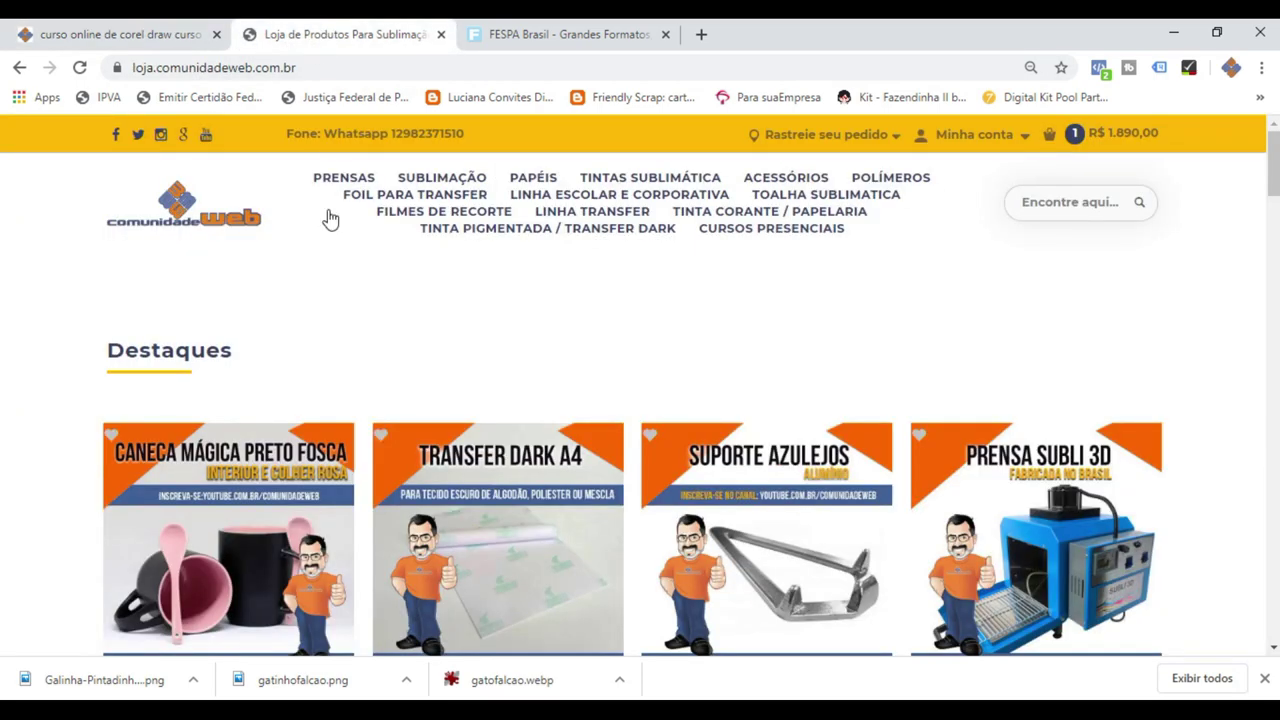